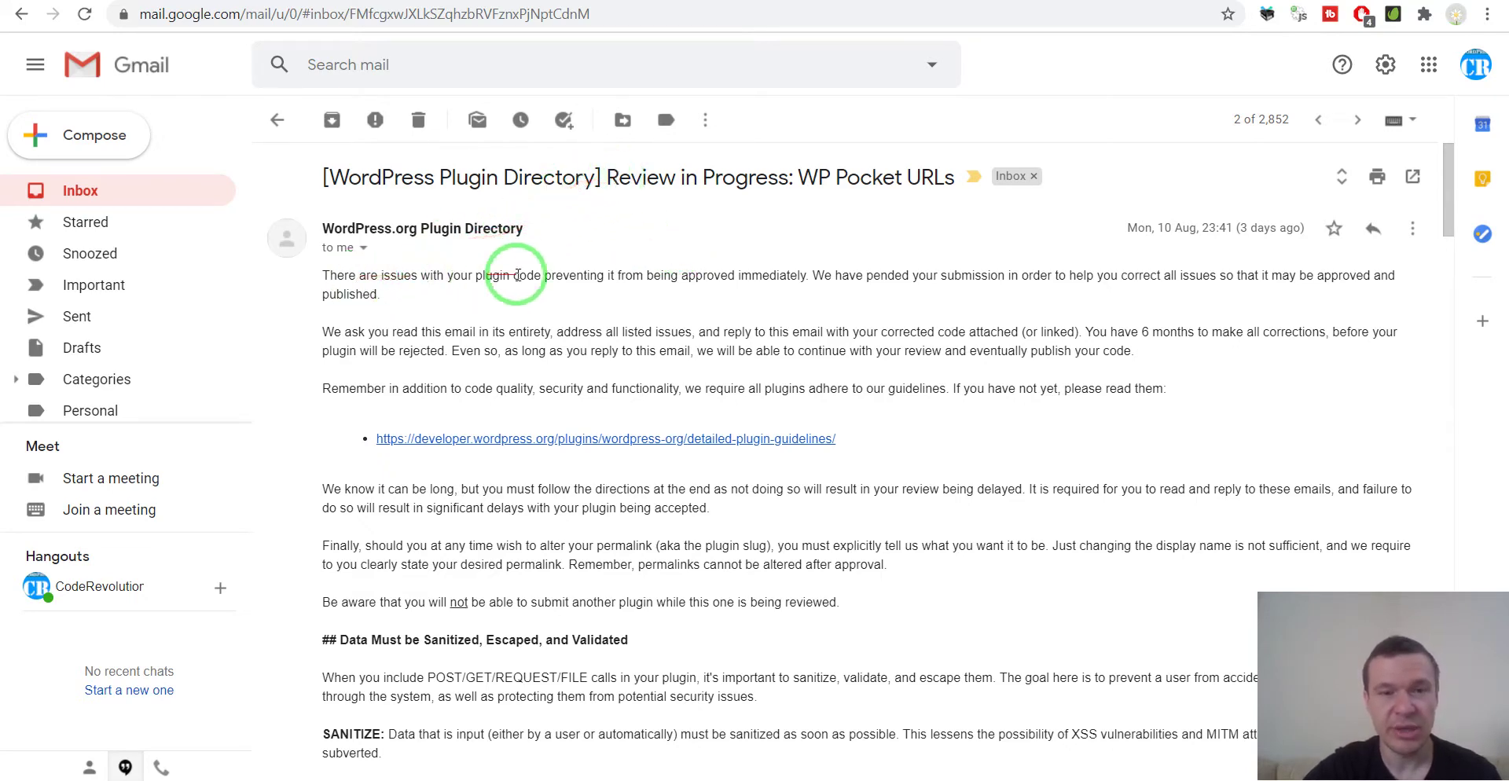
- Examine the review email's section on sanitizing, escaping and validating data, highlighting its heading and the first $_GET code example
scroll(556, 327, down, 3)
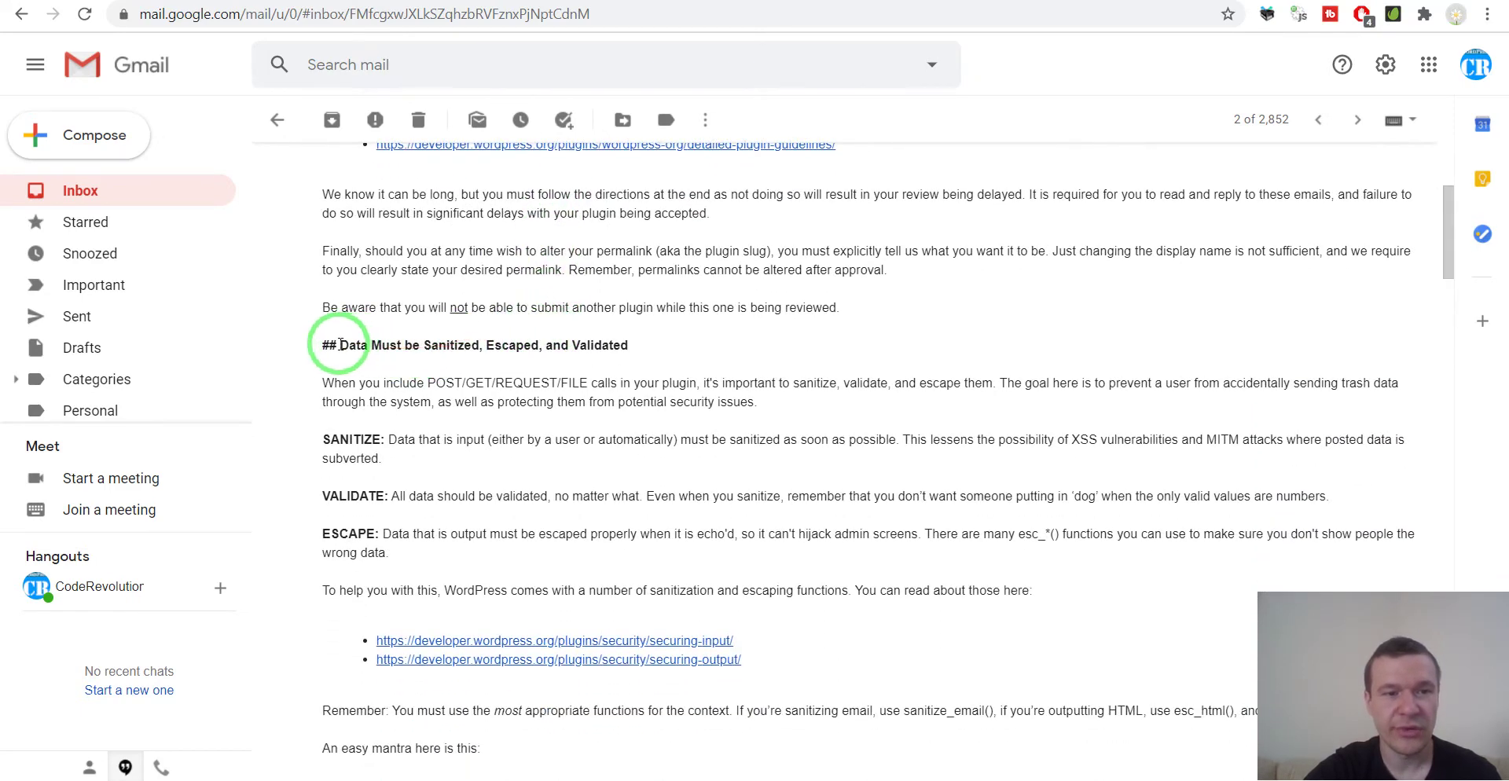
drag(340, 345, 480, 347)
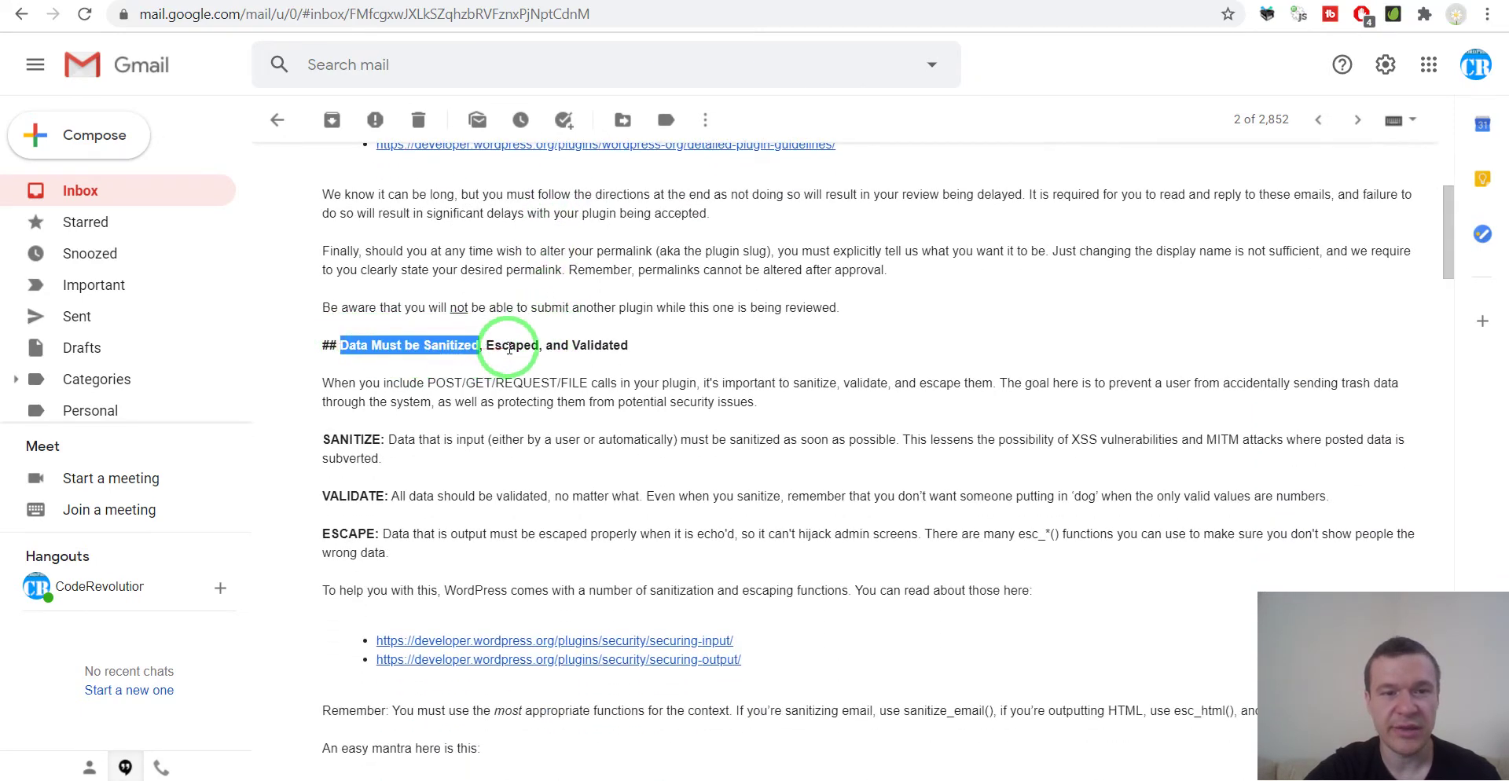
scroll(518, 330, down, 2)
scroll(581, 292, down, 2)
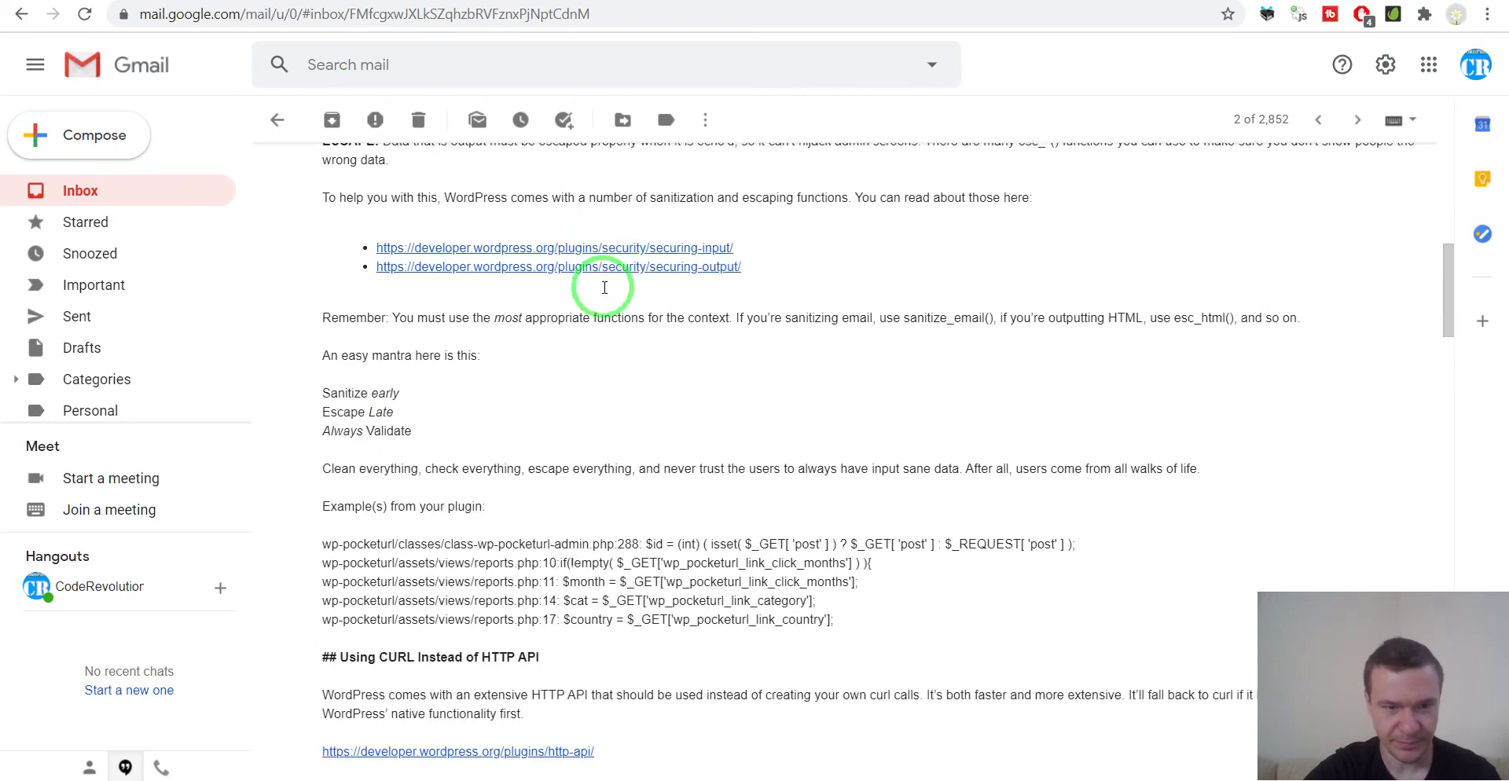
scroll(604, 287, down, 1)
double_click(764, 434)
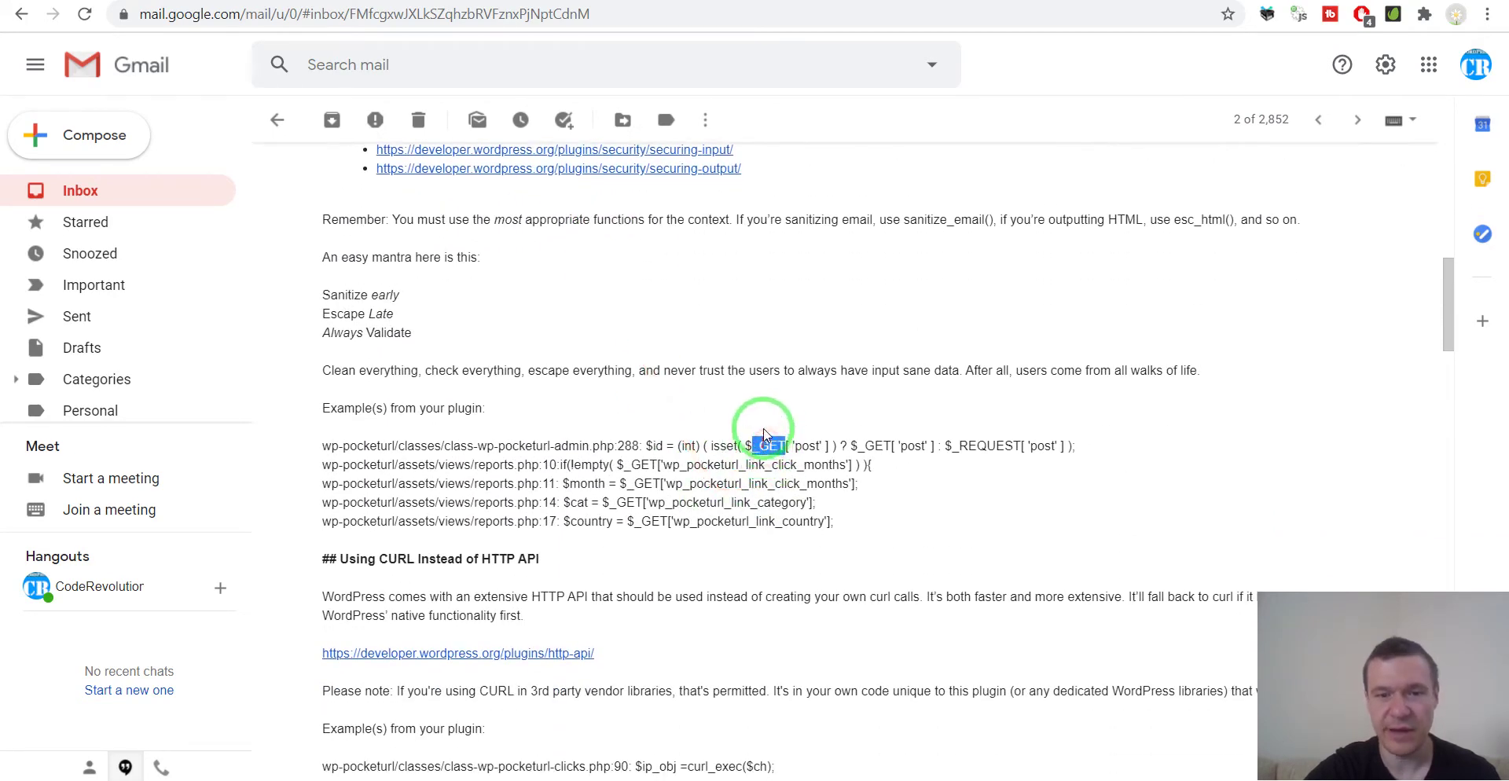
- Examine the section on using CURL instead of the HTTP API, highlighting CURL in the heading and curl_exec in the example
scroll(763, 434, down, 2)
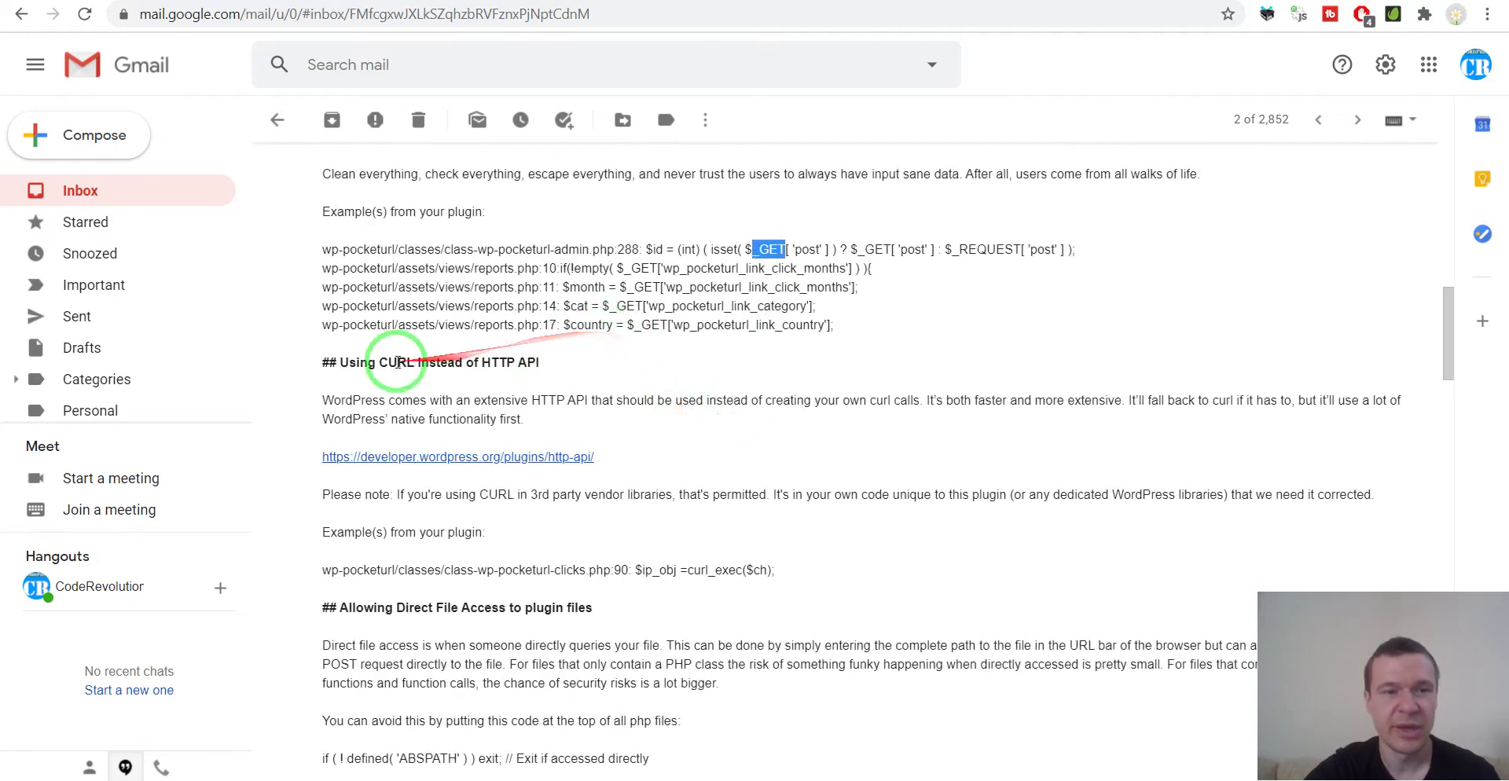
double_click(397, 362)
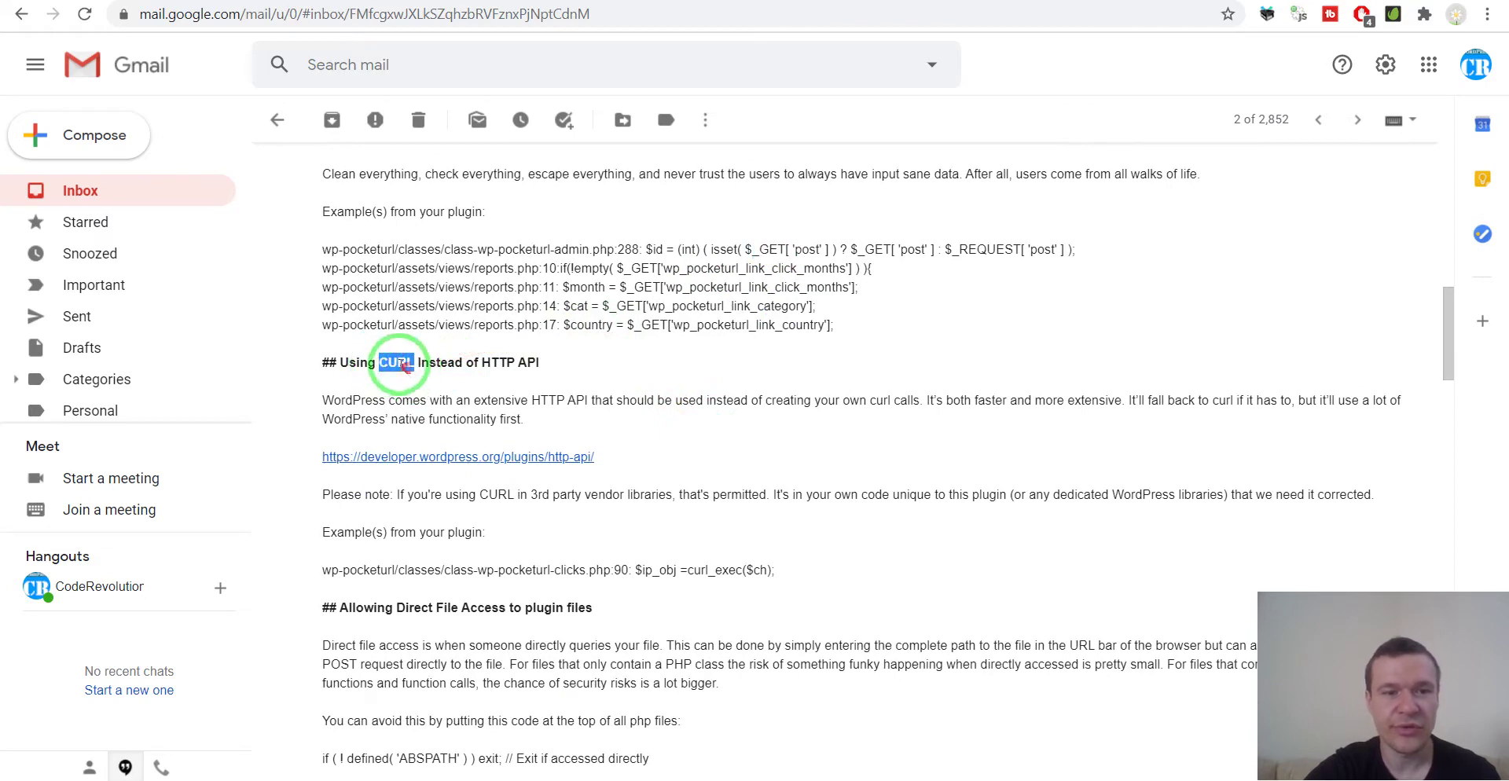
double_click(713, 570)
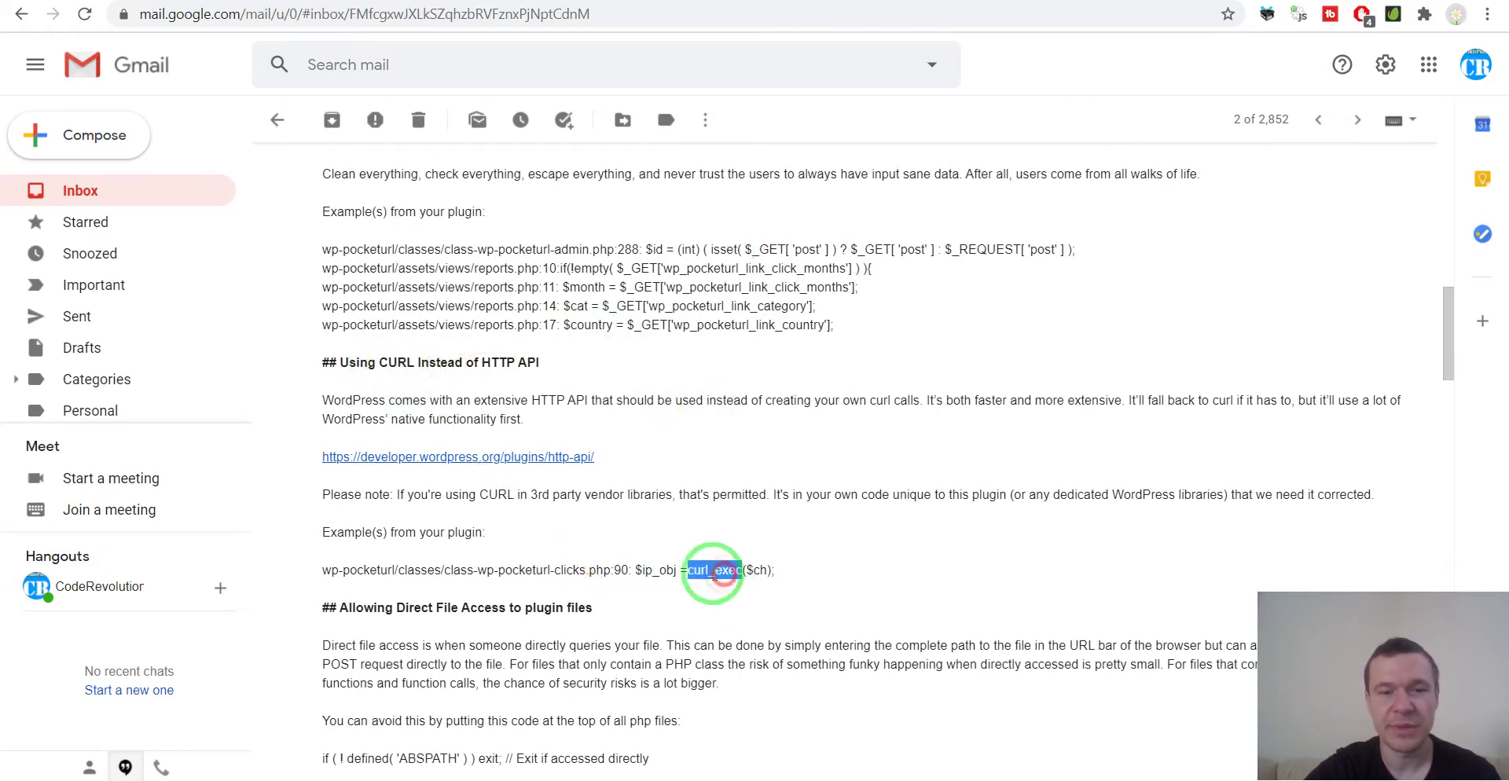
scroll(714, 571, down, 2)
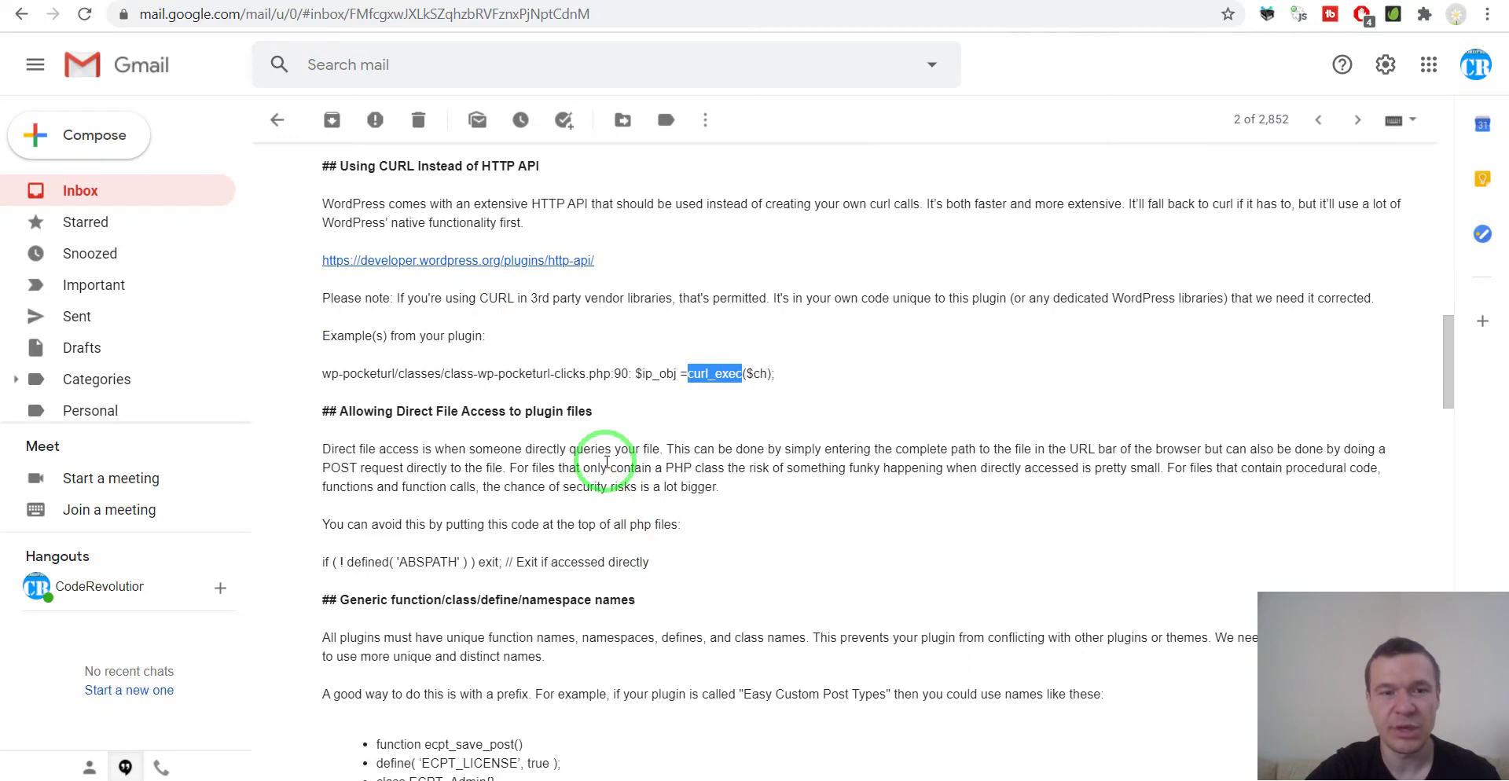
scroll(607, 462, up, 2)
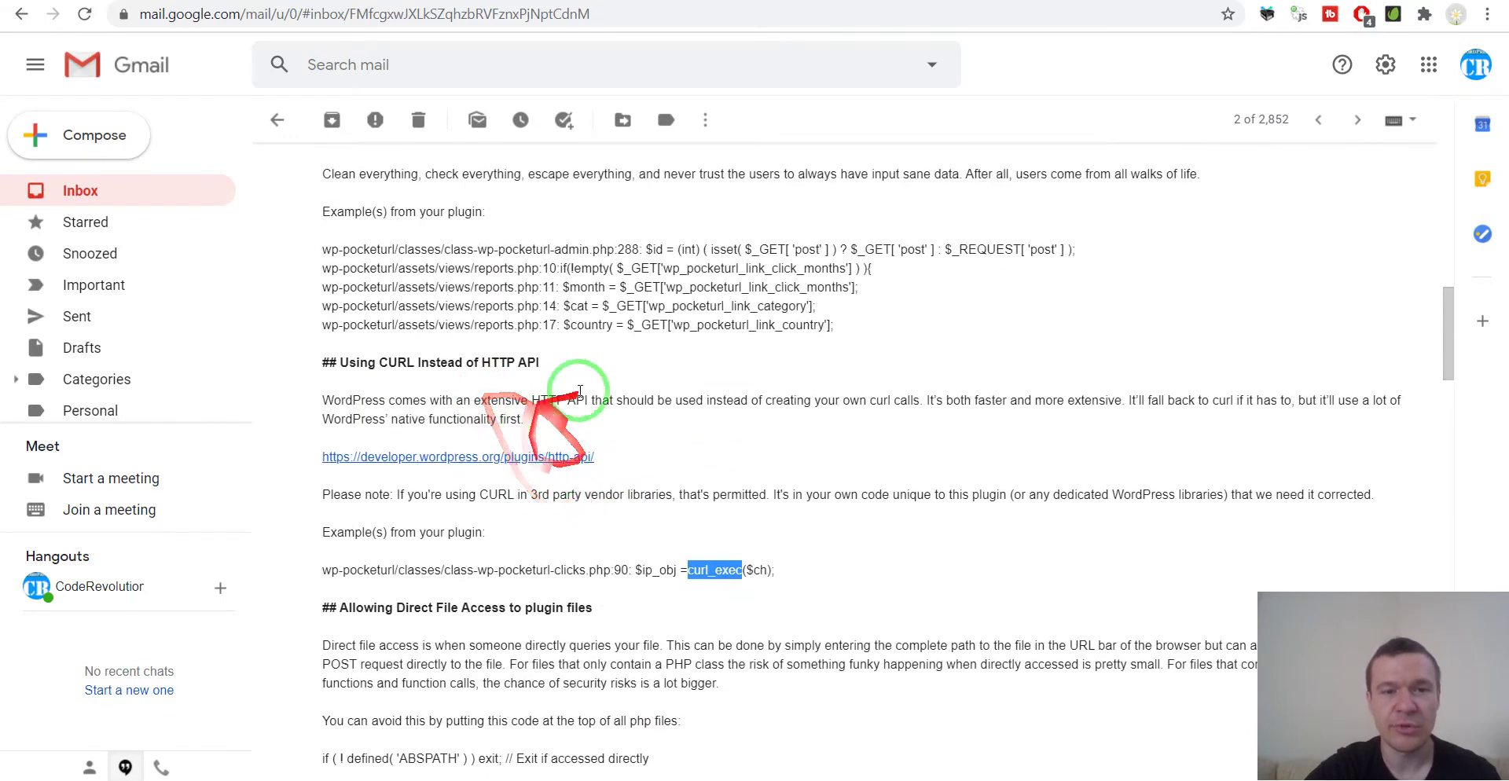
- Read the direct file access and generic naming sections, highlighting the drawBackgroundColor function in the reports.php example
scroll(562, 401, down, 3)
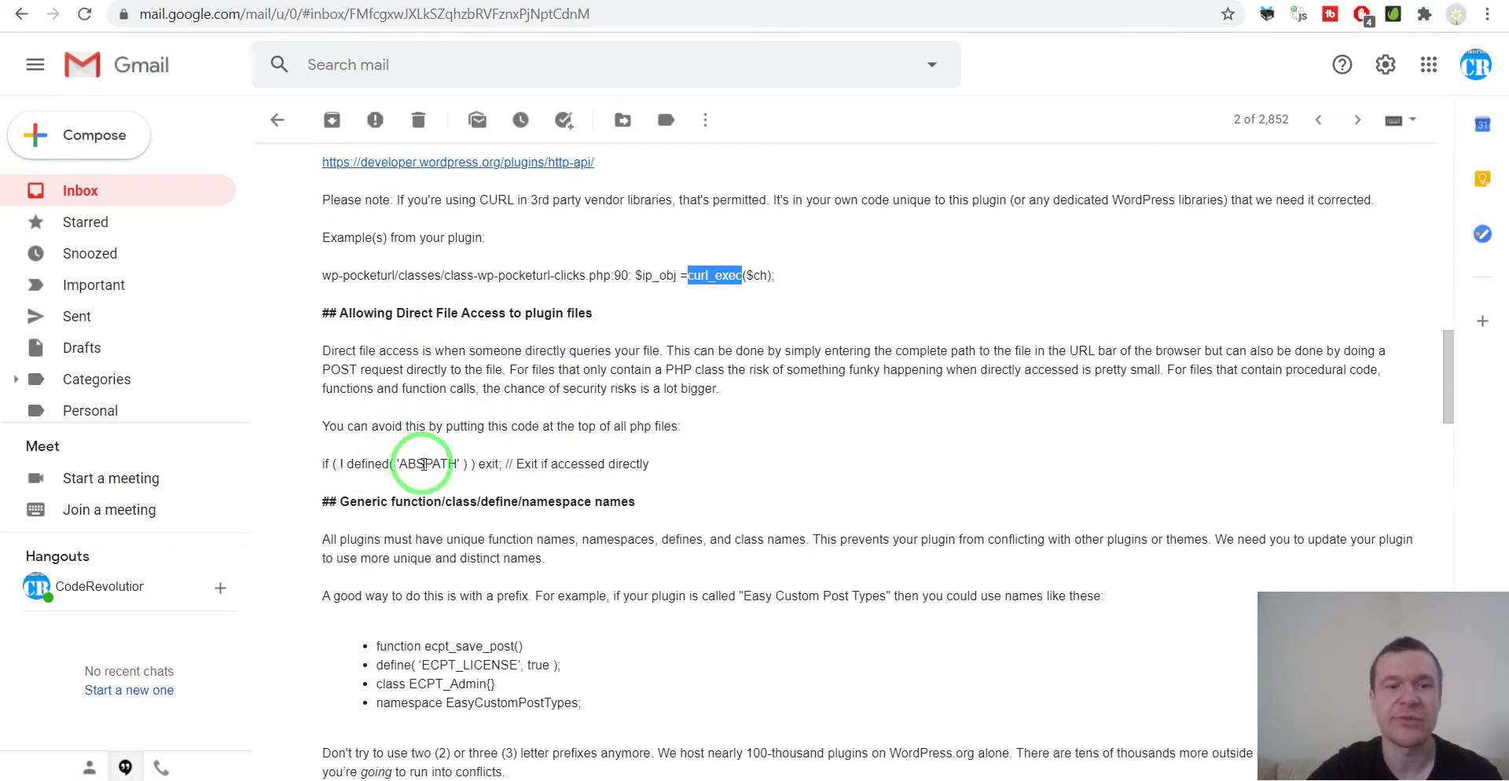
scroll(423, 464, down, 5)
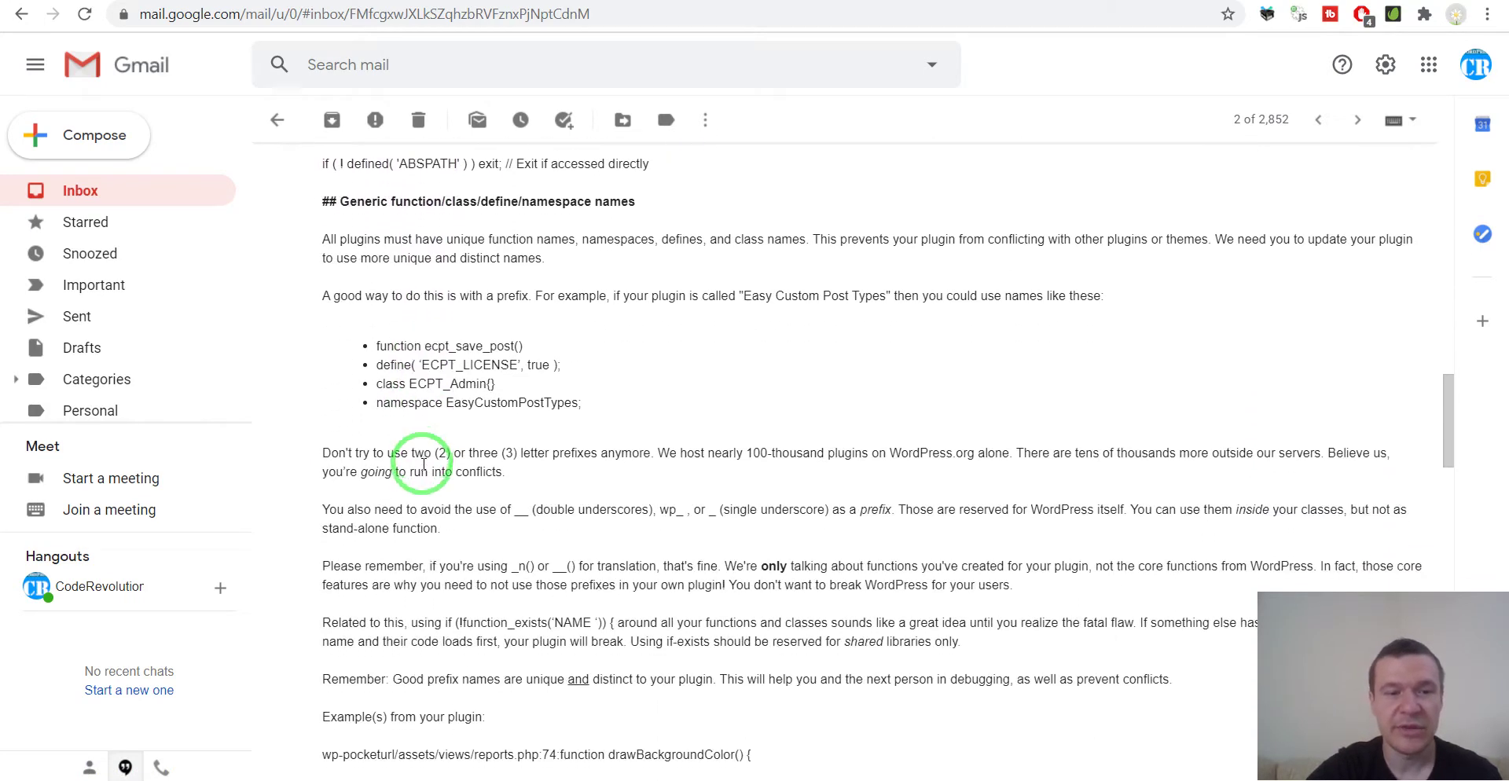
scroll(424, 464, down, 1)
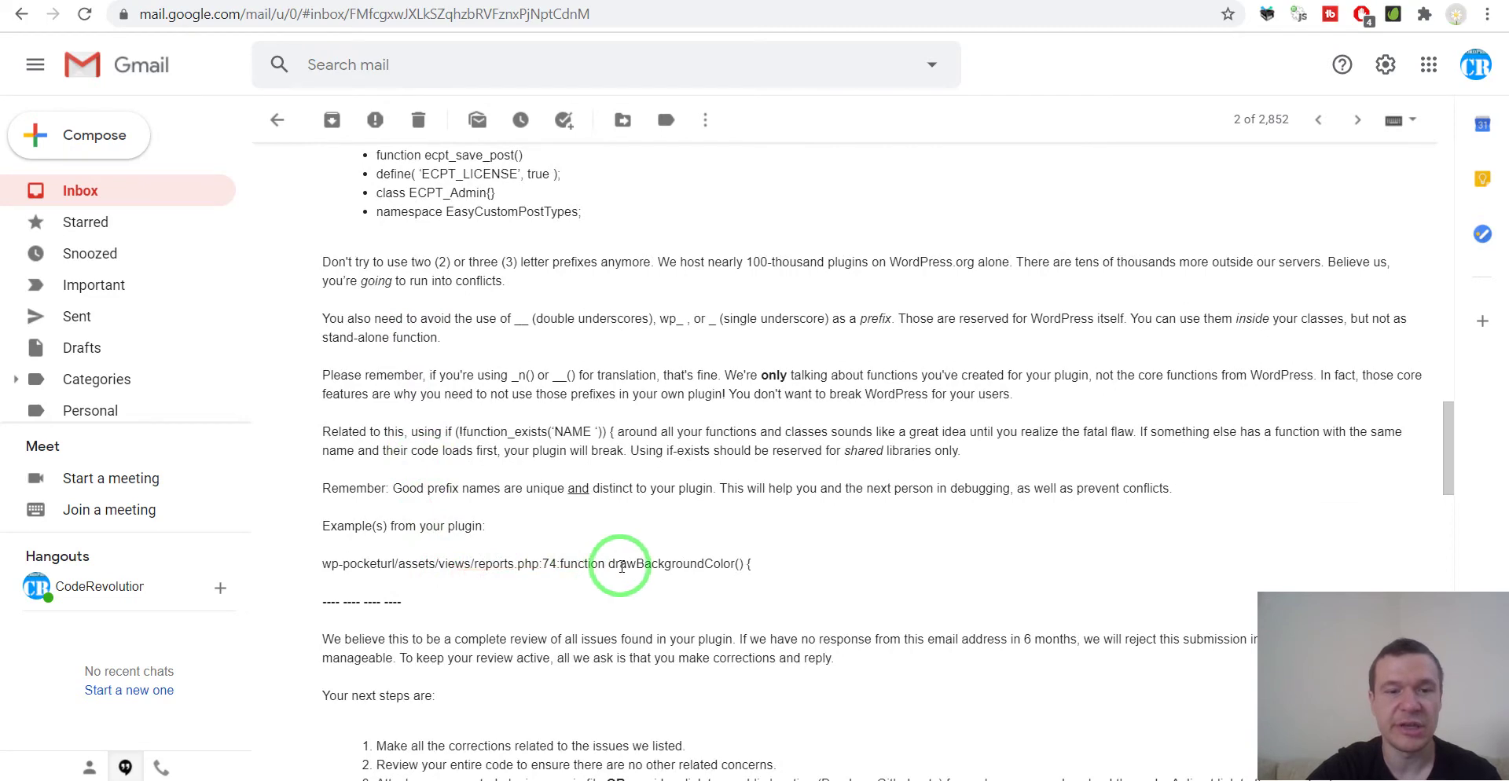
click(626, 564)
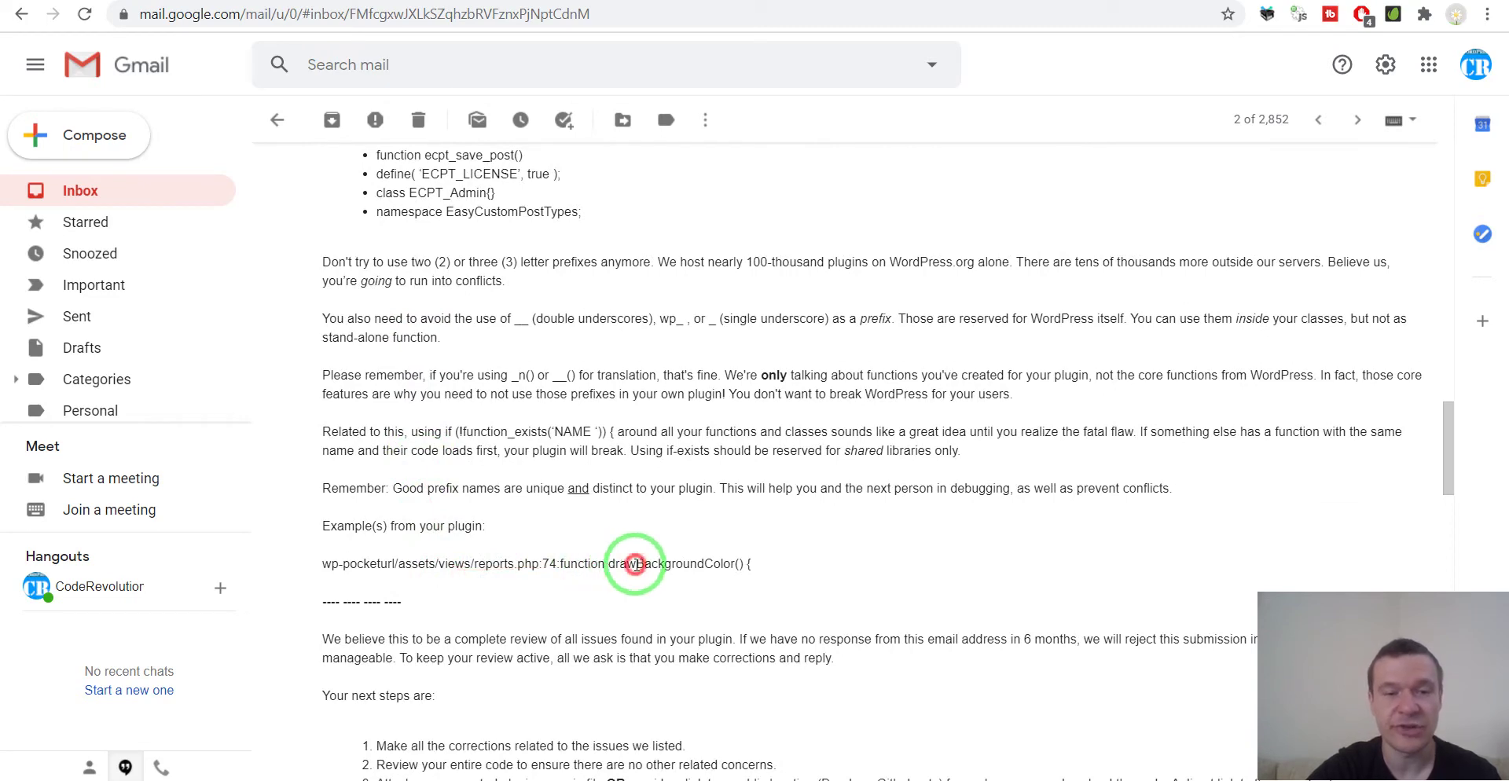
click(626, 564)
double_click(626, 563)
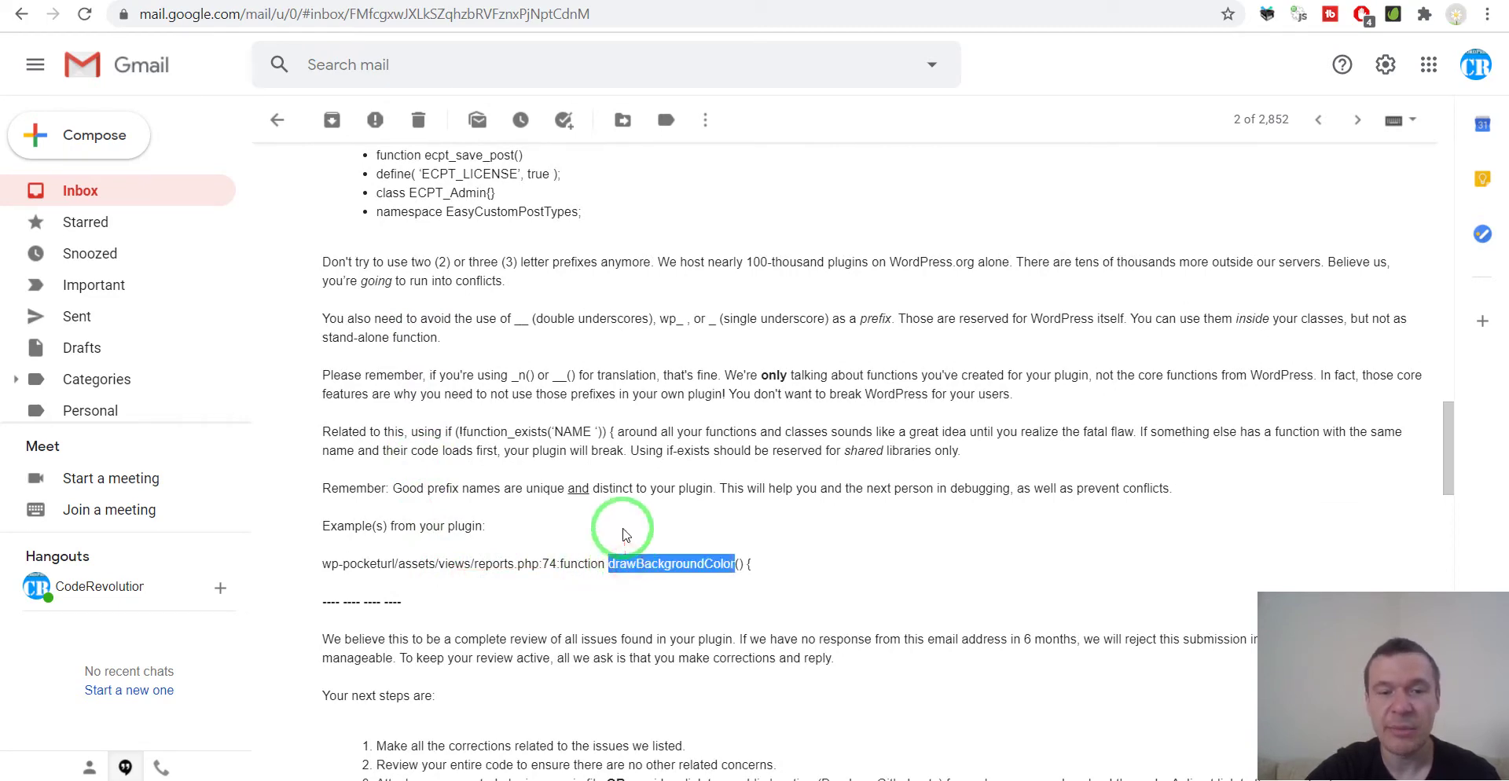
click(623, 531)
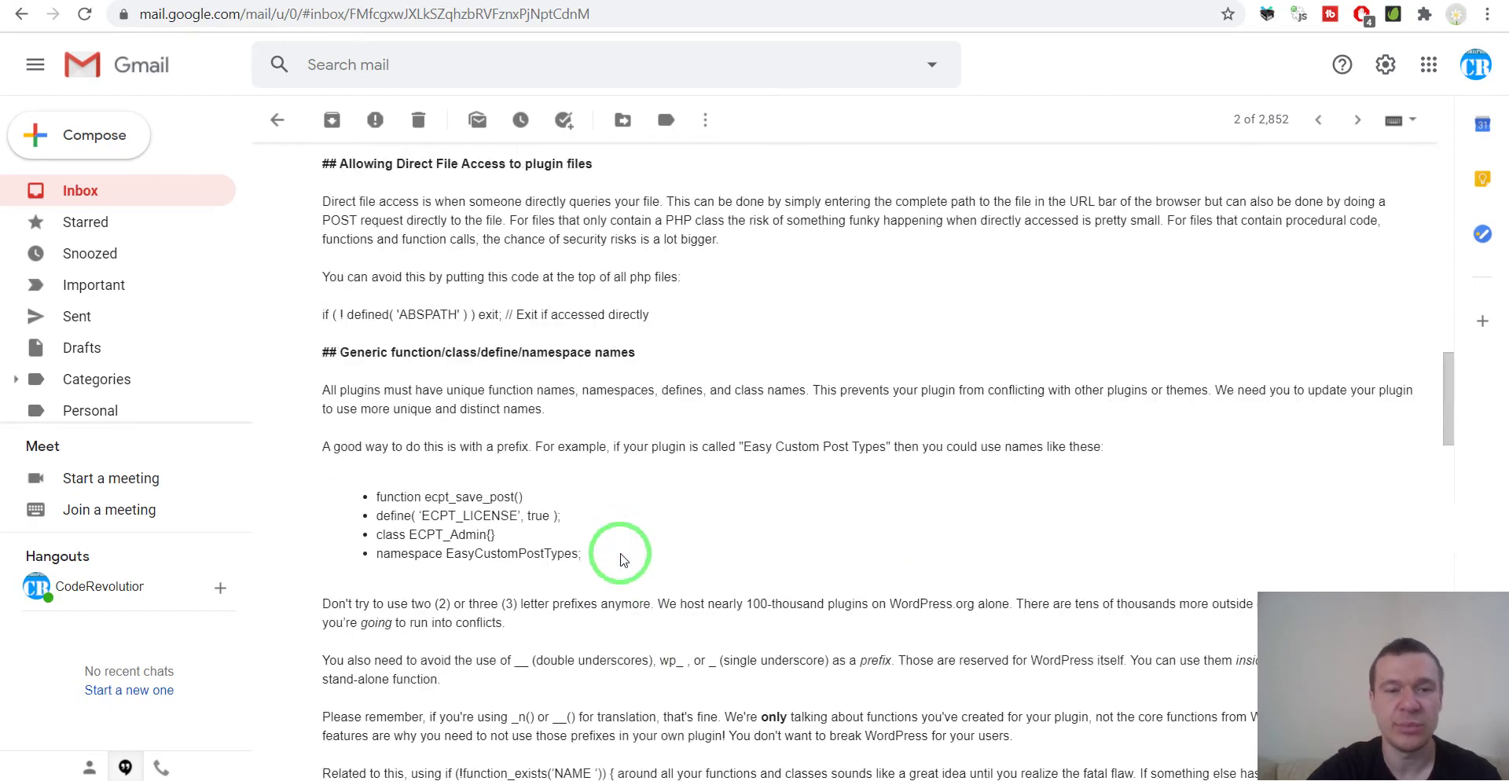
- Skim back over the reported plugin issues and read the review team's next steps for submitting corrections
scroll(634, 559, up, 15)
scroll(621, 559, up, 2)
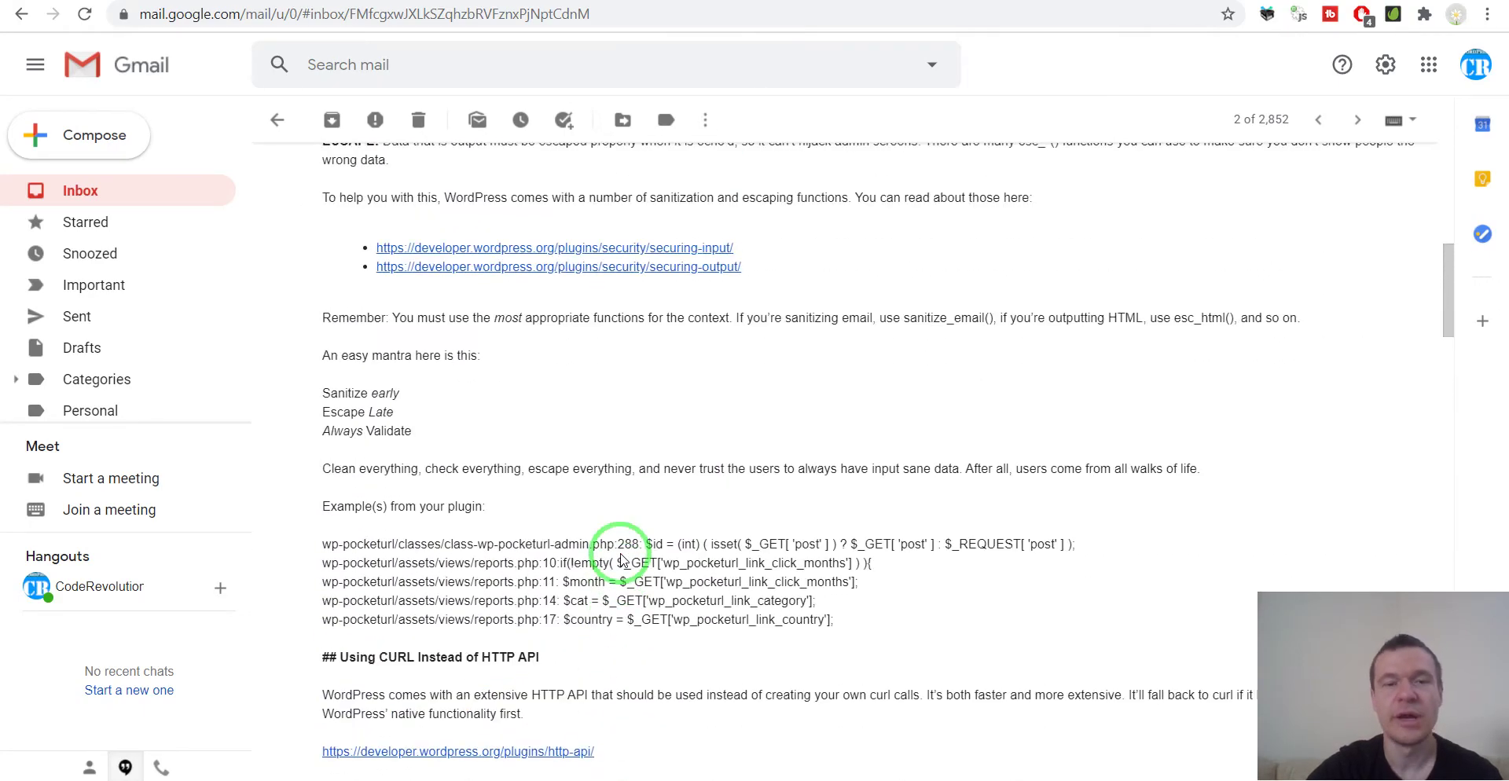
scroll(621, 559, down, 12)
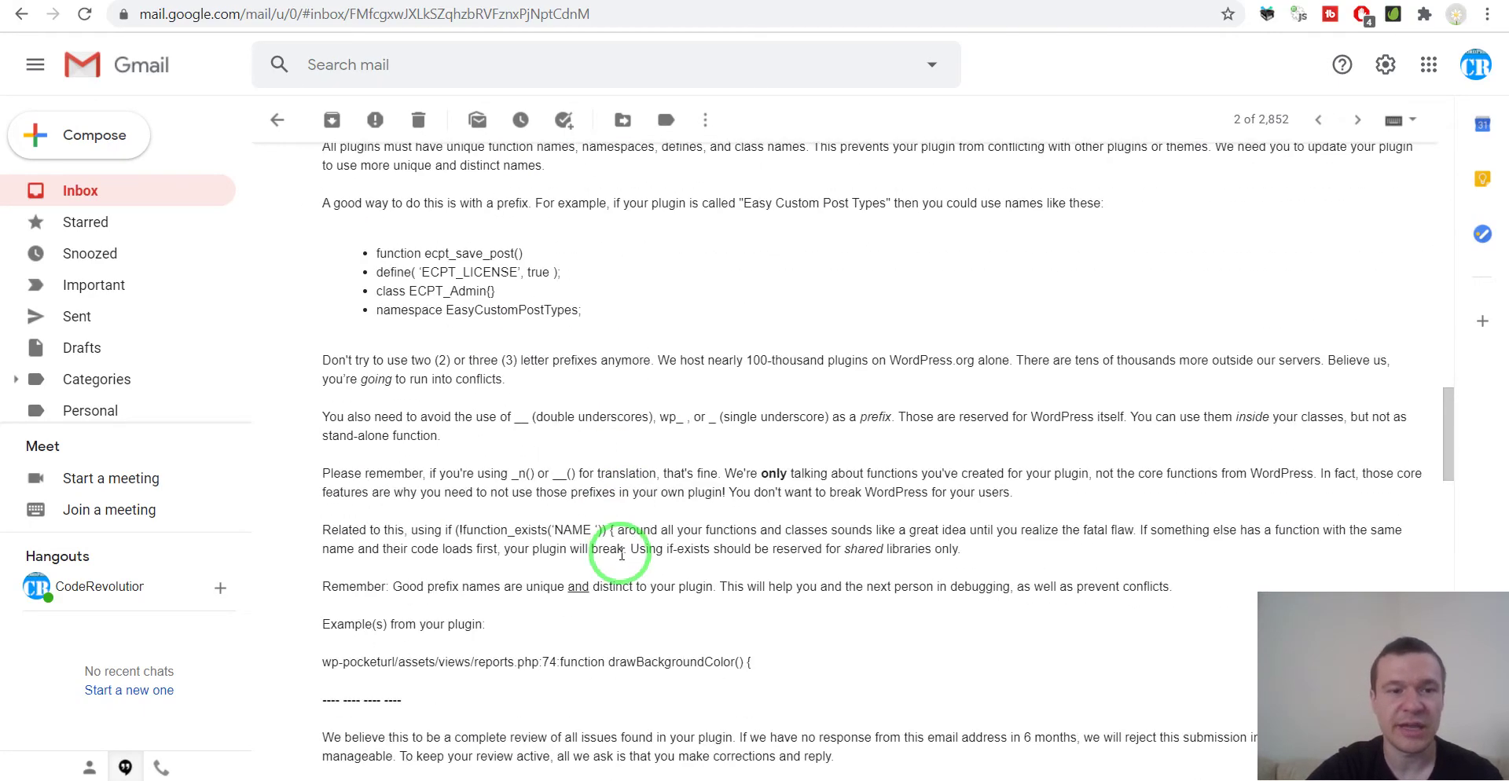
scroll(620, 555, down, 3)
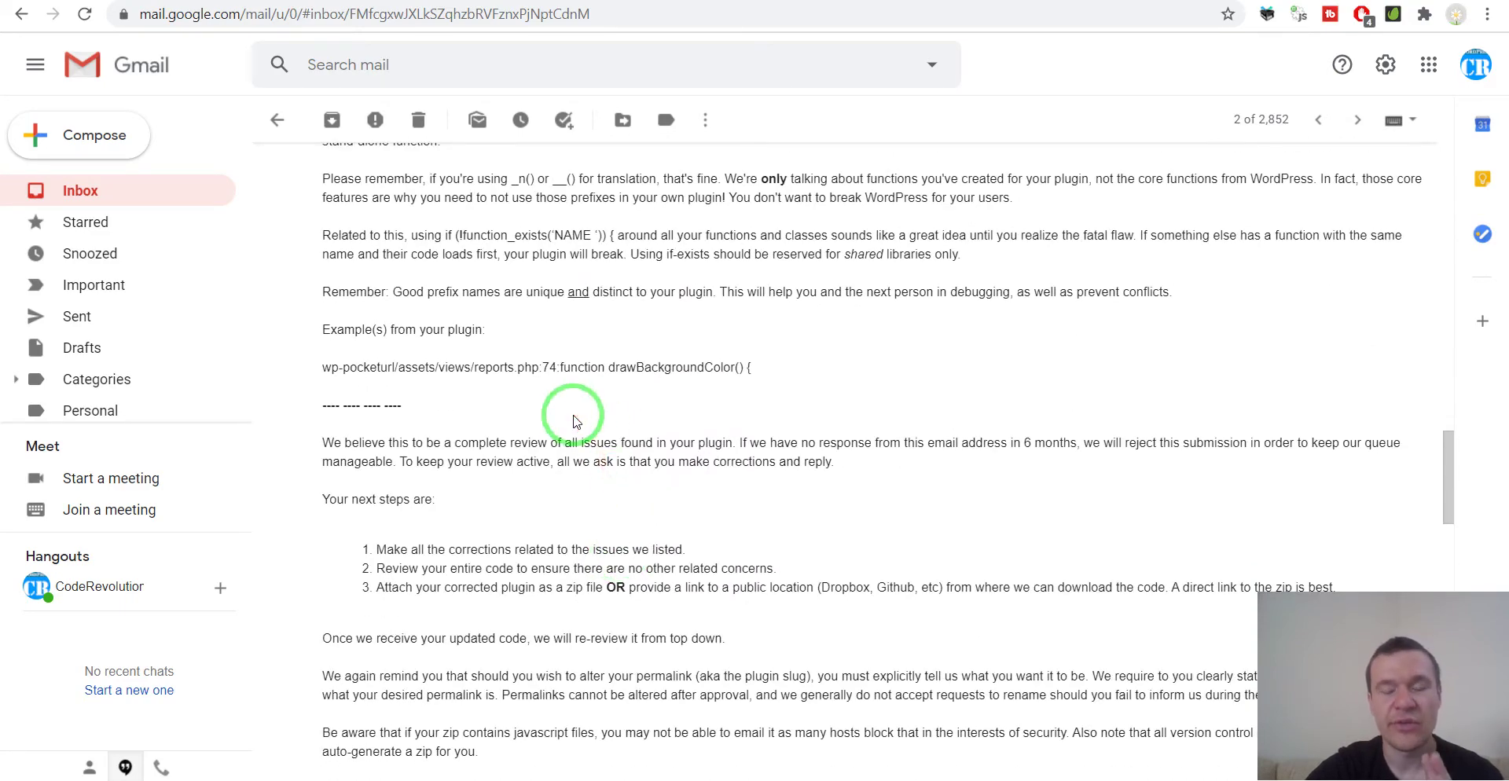
scroll(574, 422, down, 4)
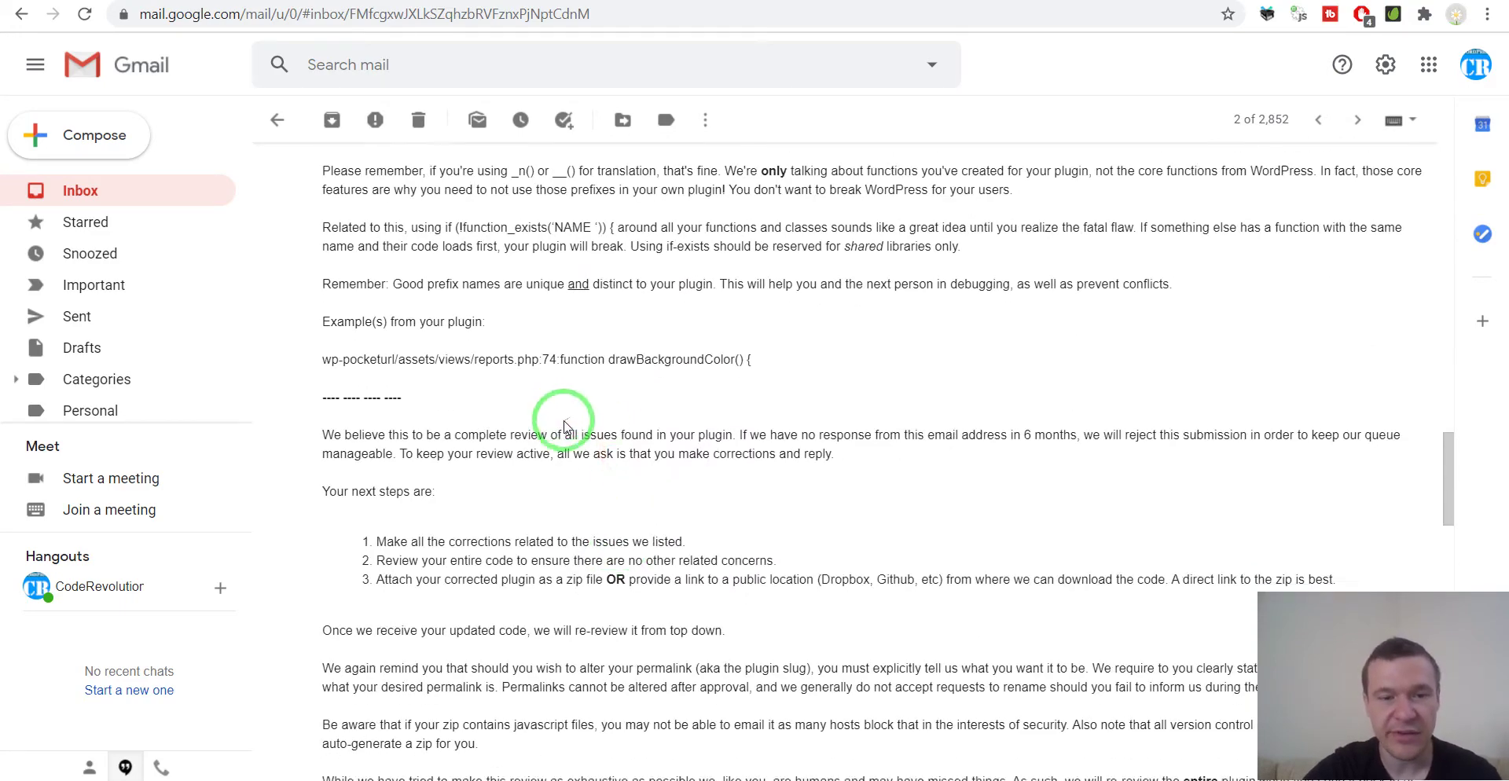
- Expand the 12 Aug 08:29 reply in the thread to view the link to the corrected plugin
scroll(511, 432, down, 3)
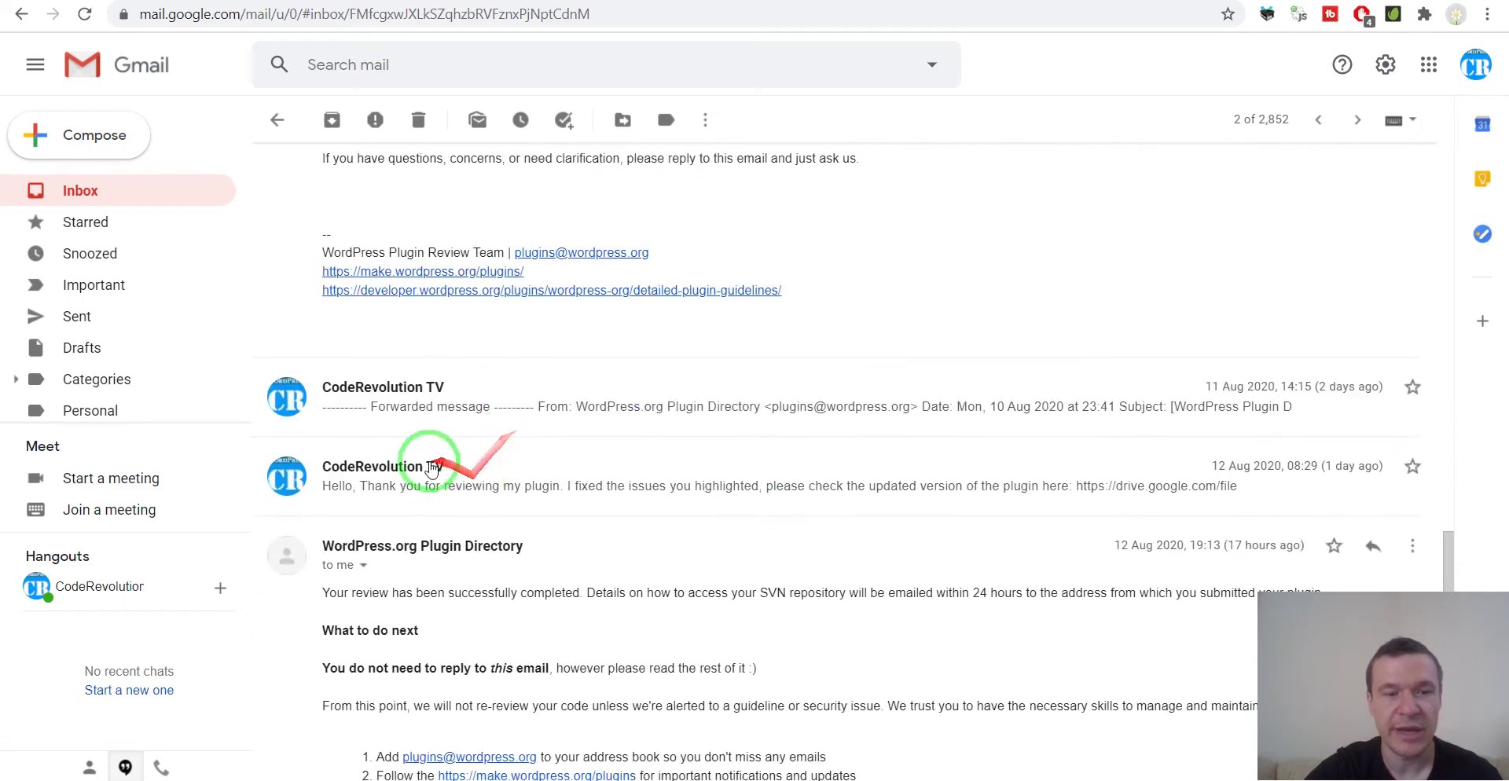
click(415, 472)
scroll(394, 471, down, 2)
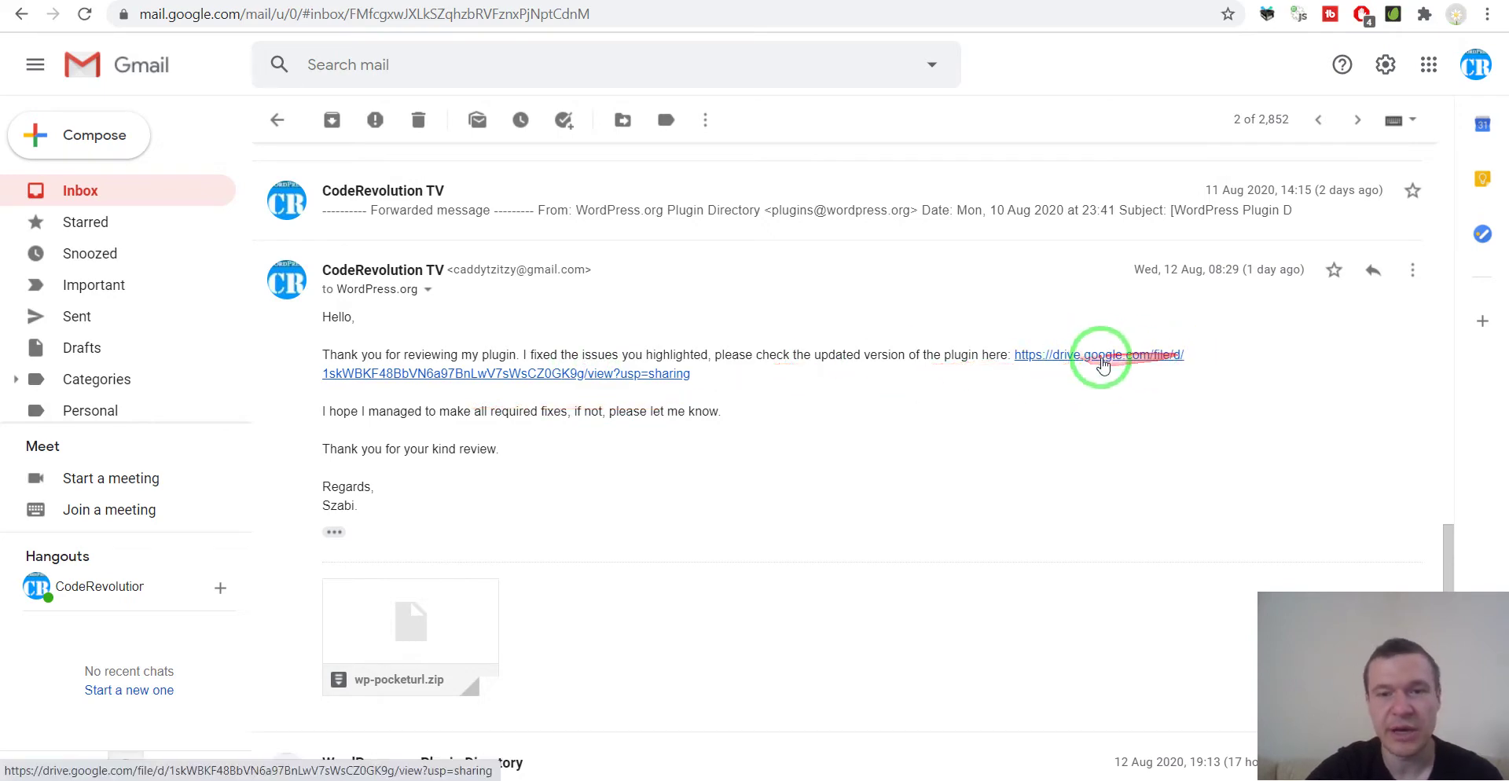
- Read the review completion message, including what to do next, the SVN tips and the common points of confusion
scroll(532, 461, down, 6)
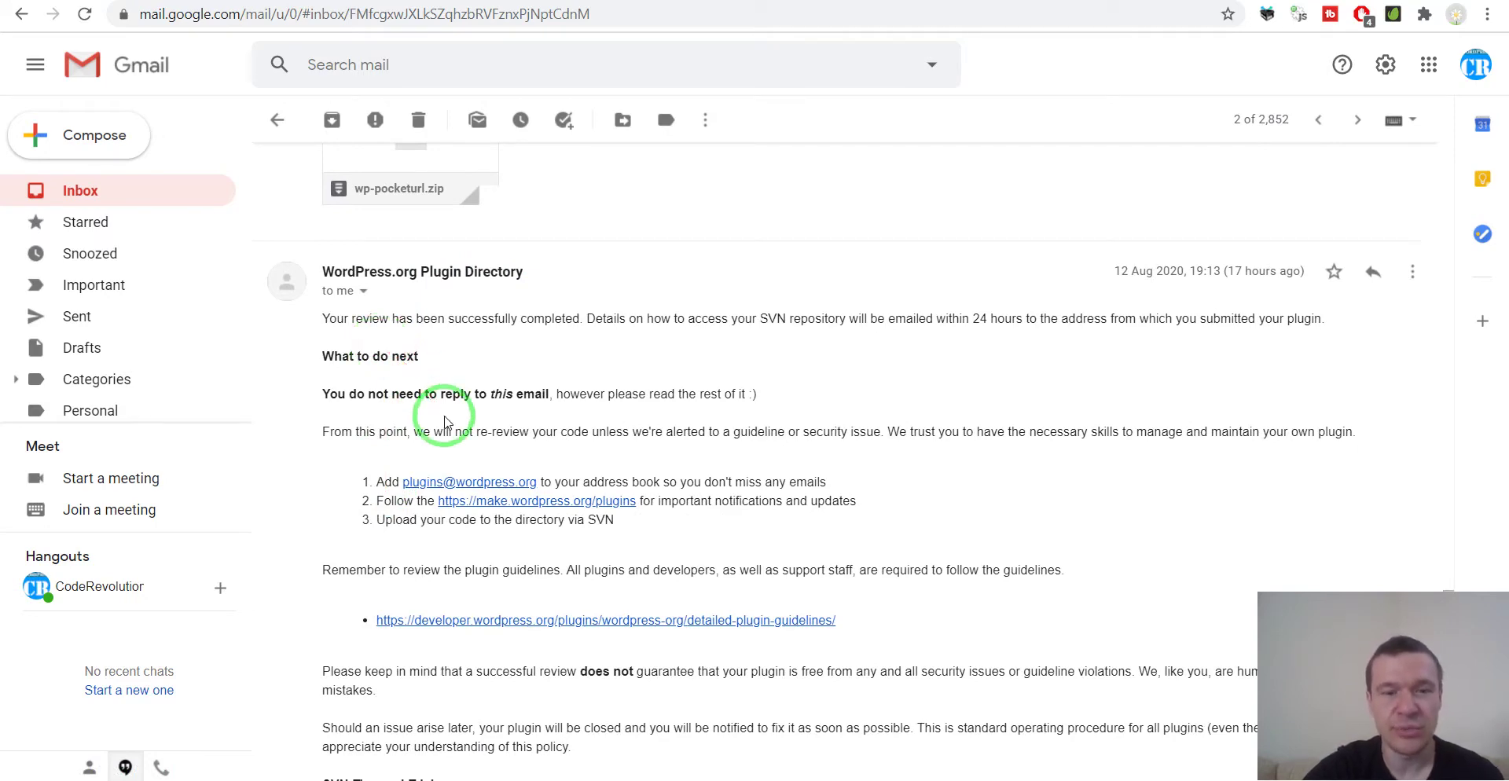
scroll(444, 422, down, 1)
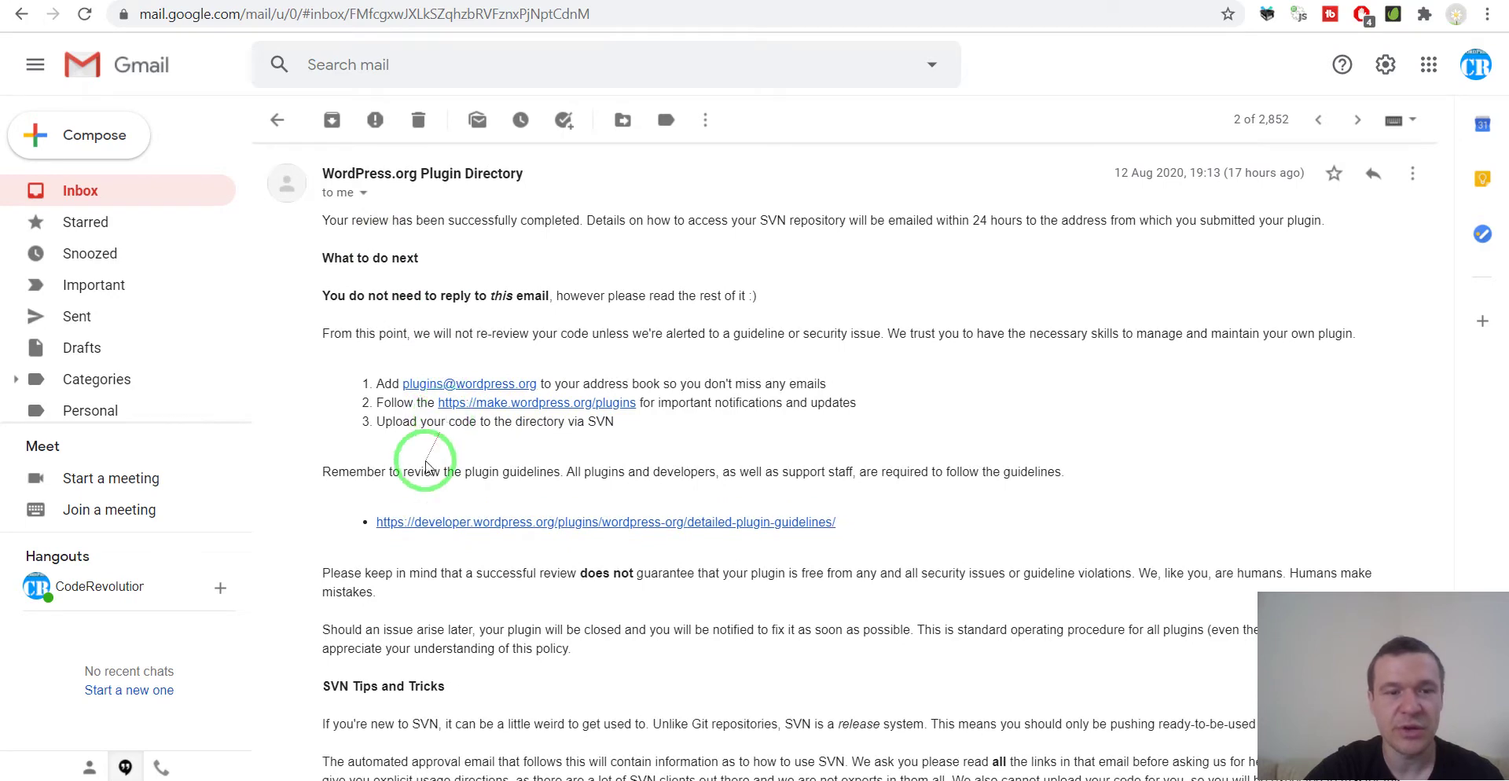
scroll(432, 554, down, 2)
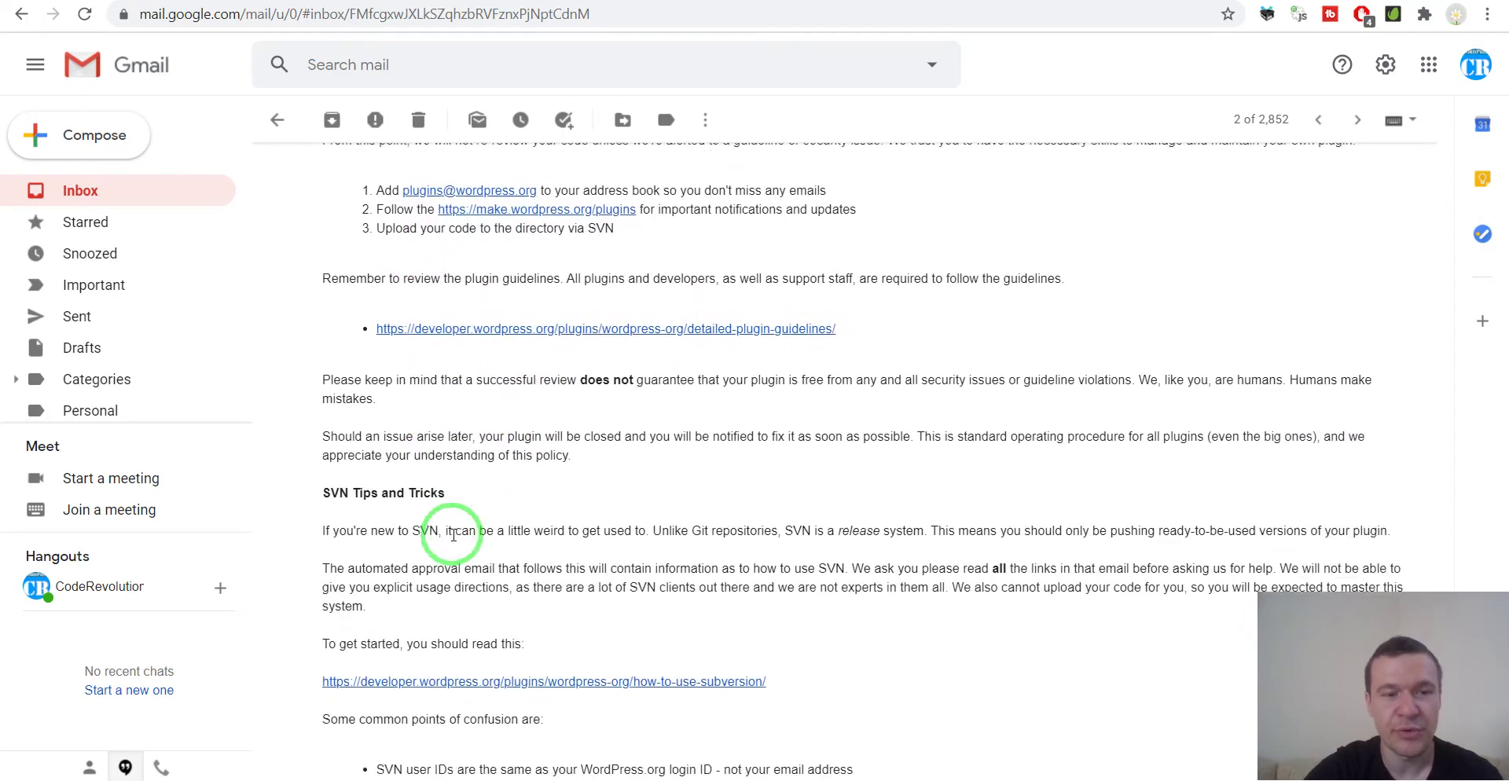
scroll(409, 517, down, 4)
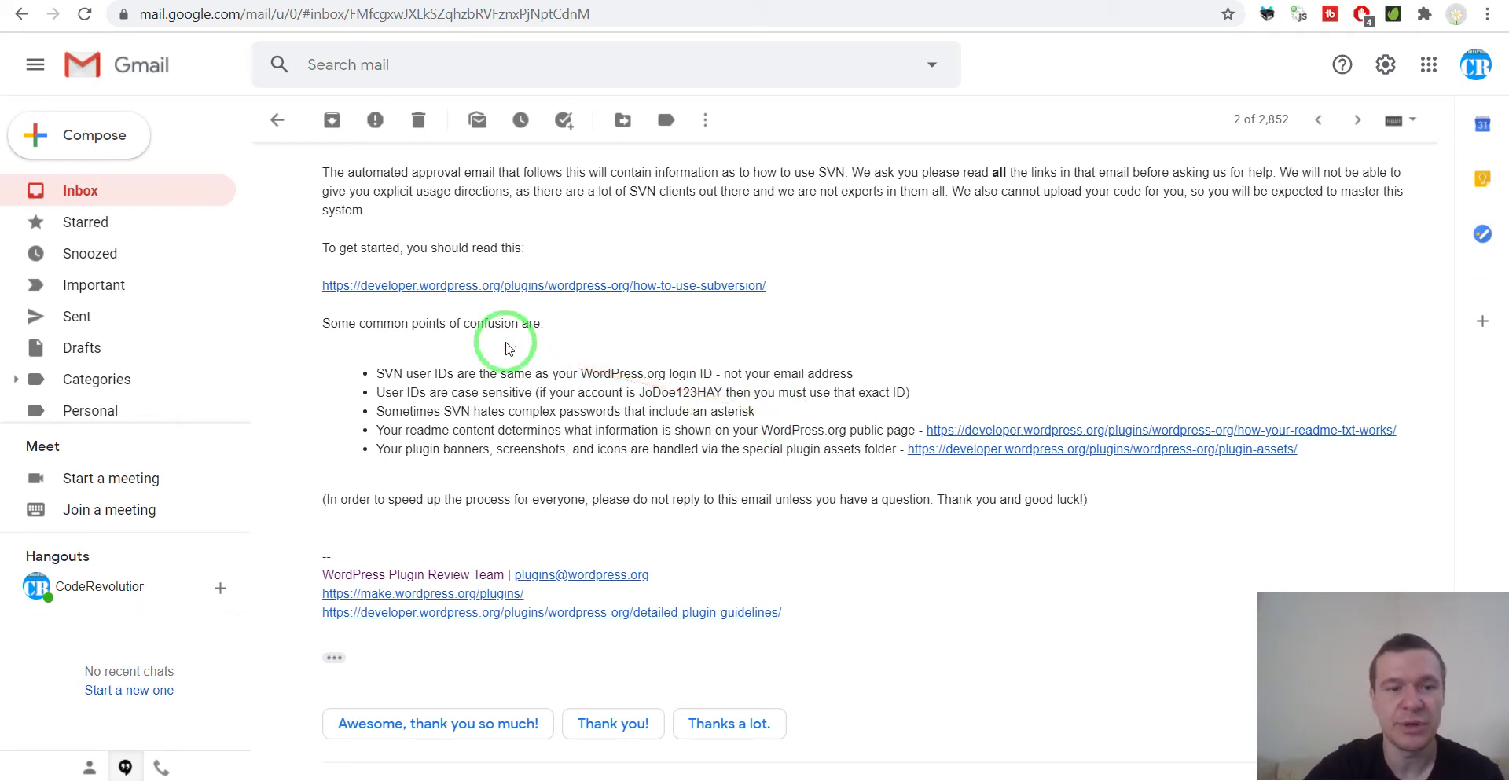
drag(506, 348, 578, 402)
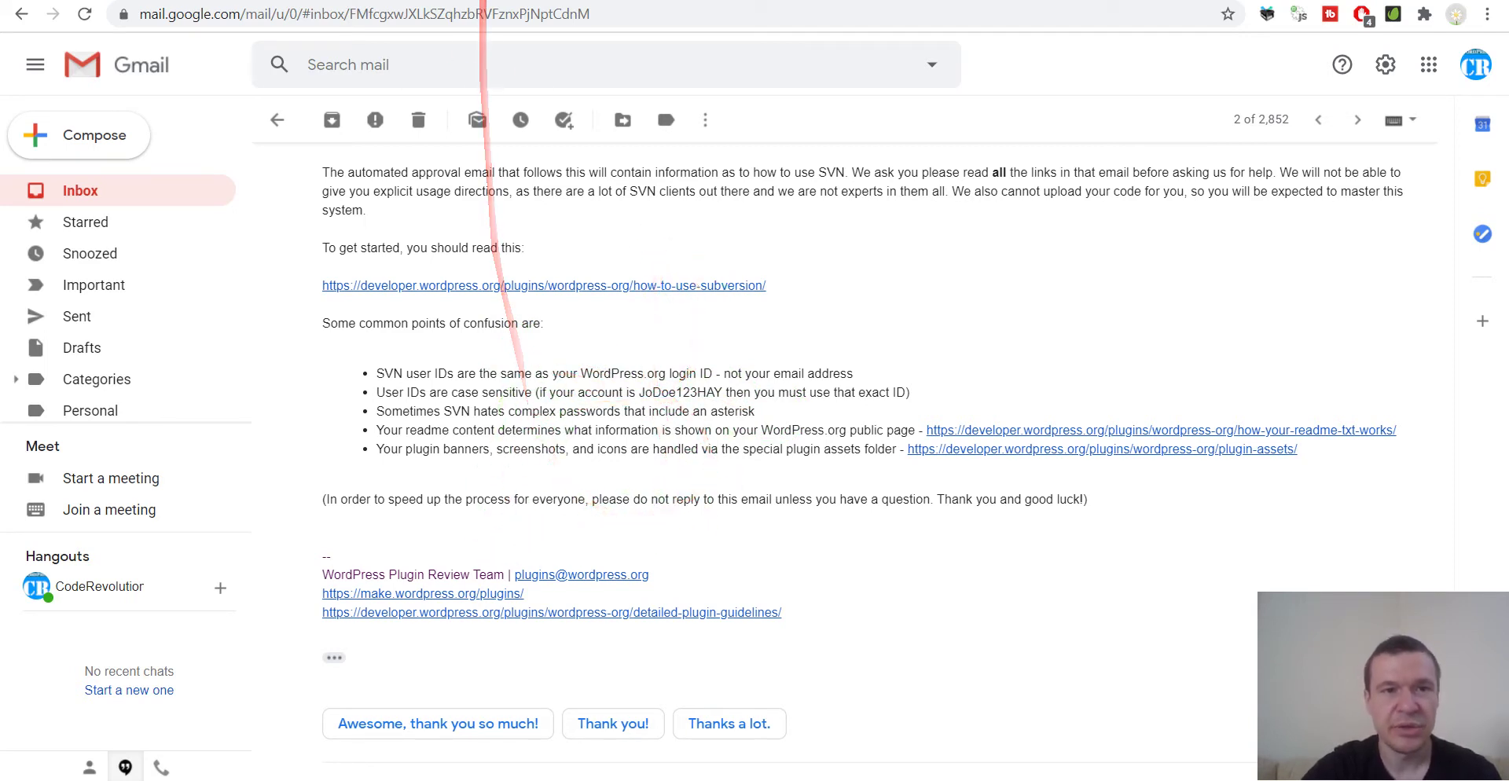
- Open the email announcing WP Pocket URLs' approval and select the plugin's SVN repository URL
key(k)
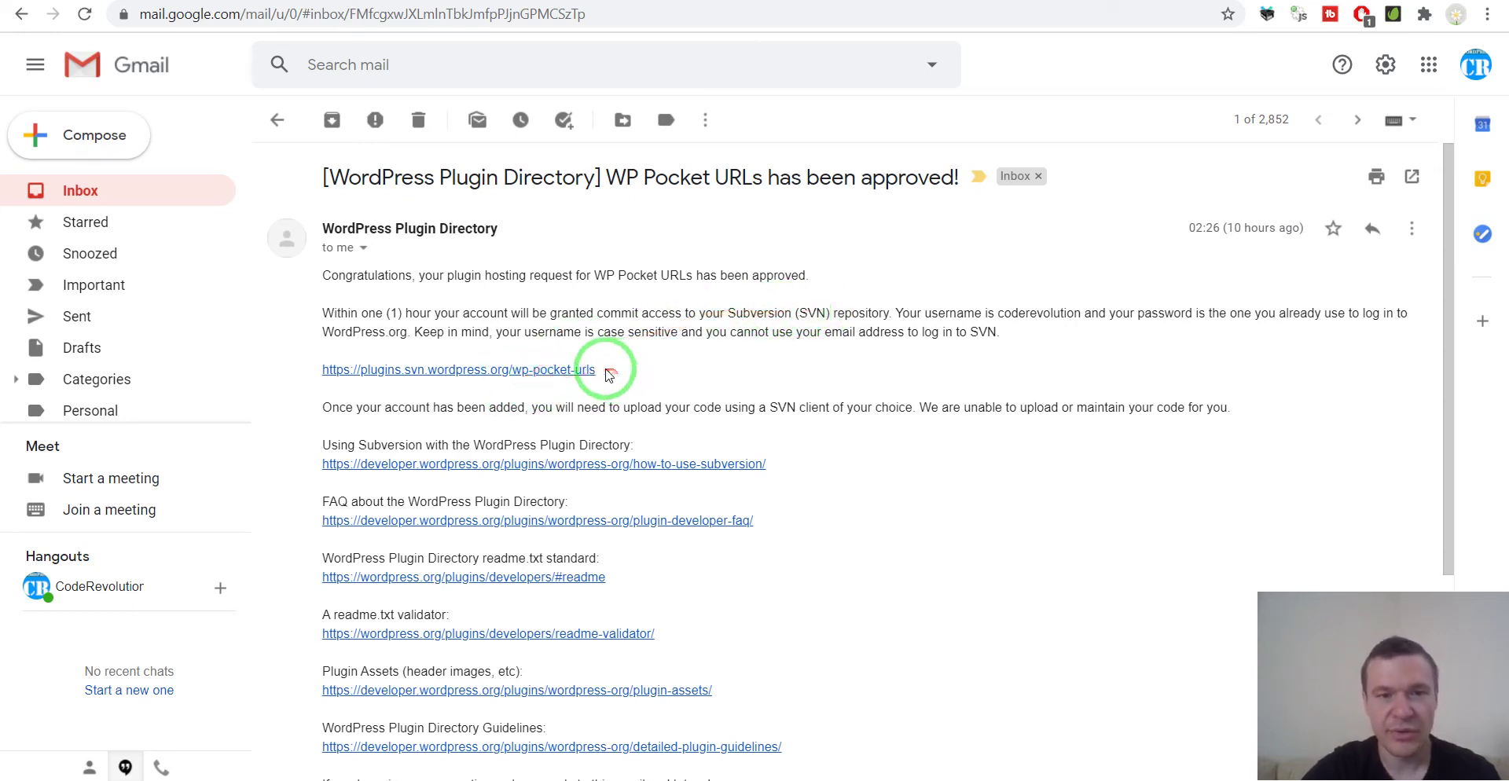
drag(611, 374, 321, 368)
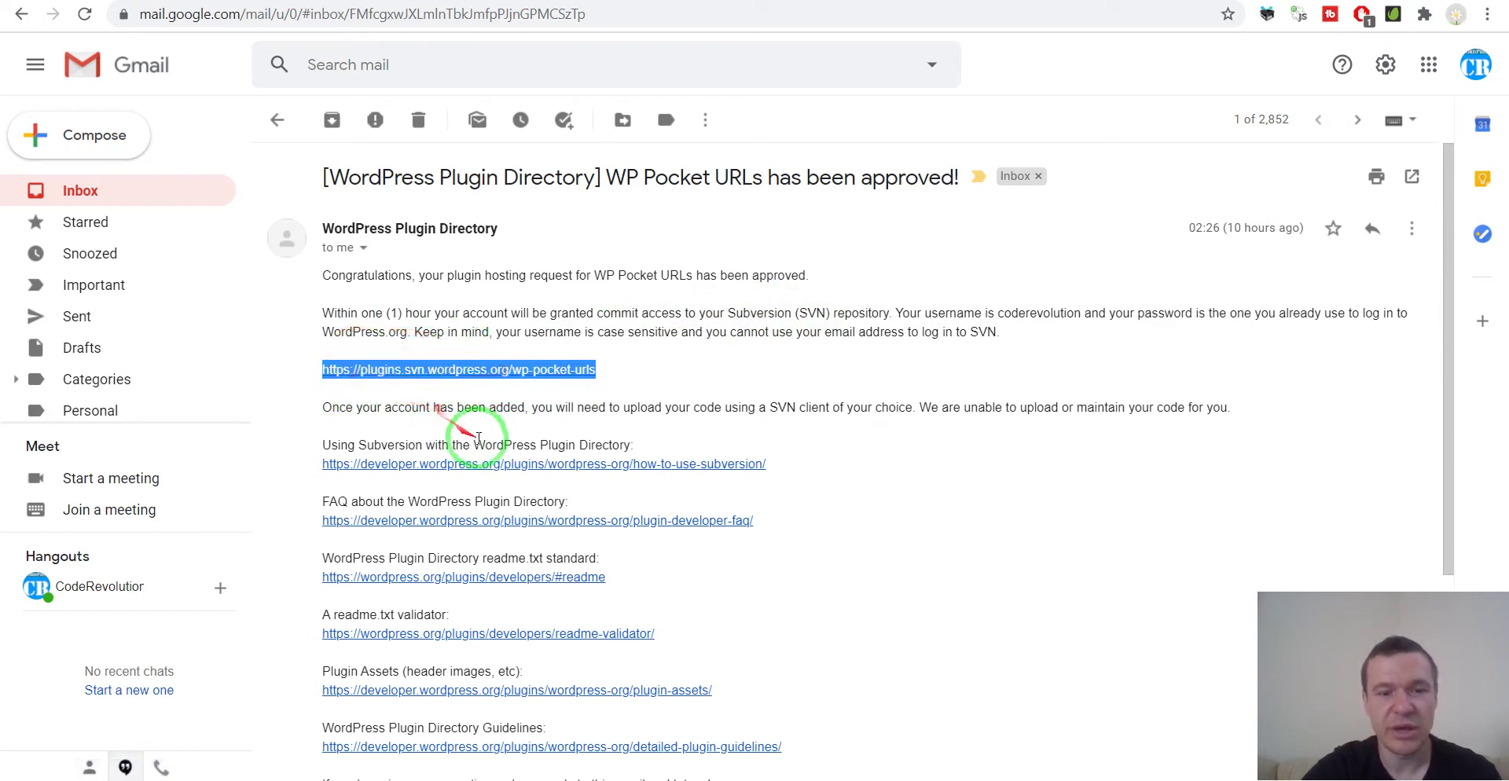
- Switch to File Explorer and create a folder named wp-pocketurls in C:\SVN
click(774, 690)
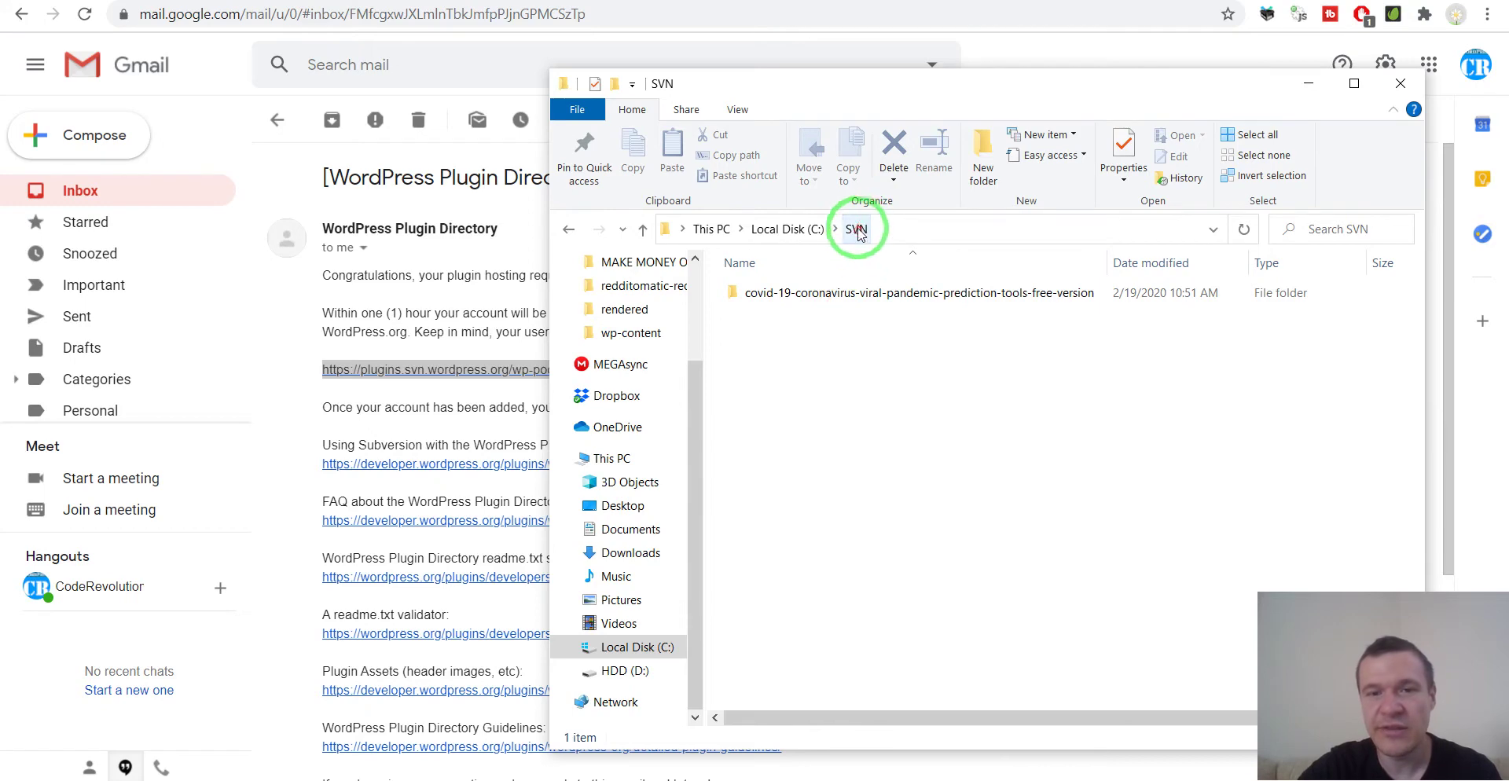
right_click(775, 340)
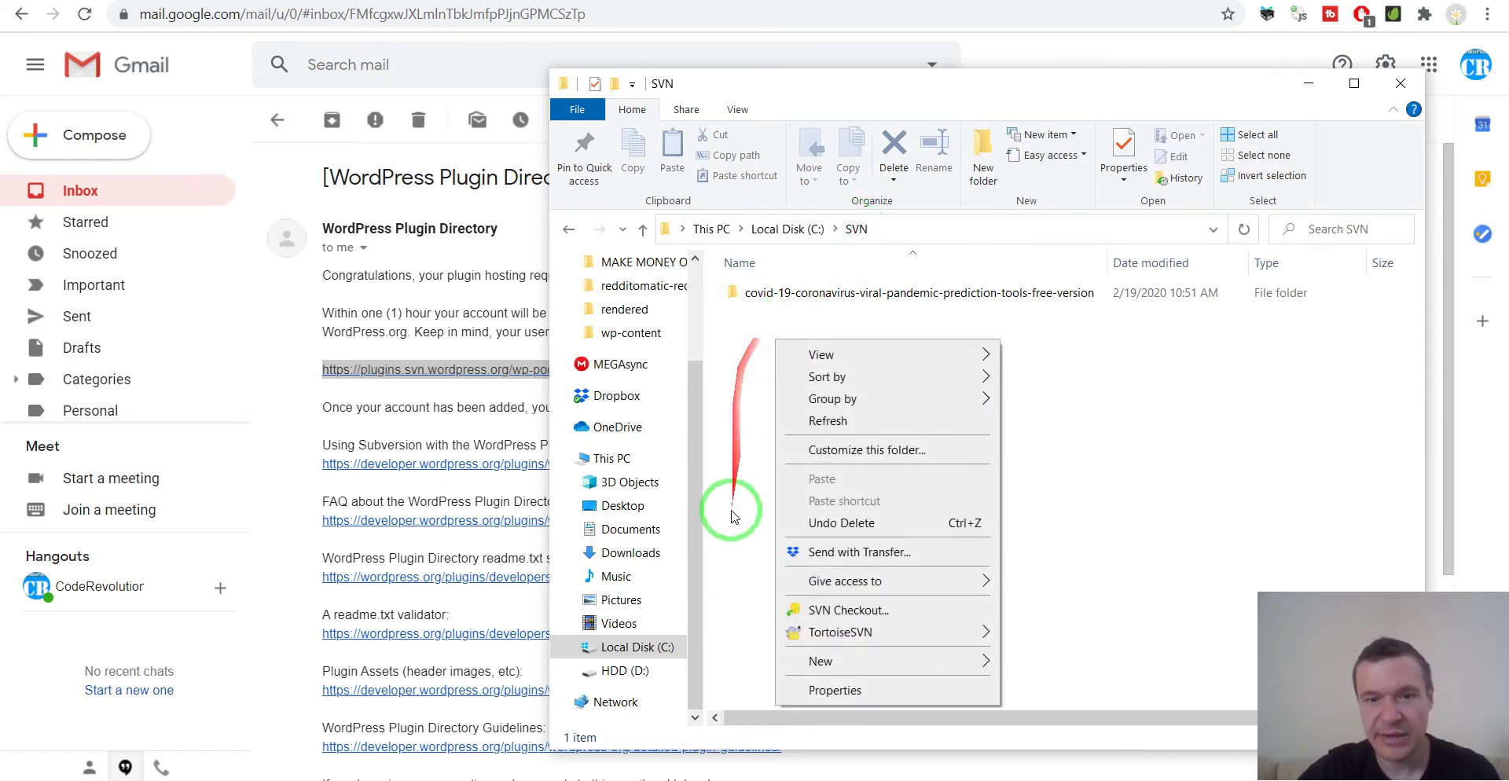
mouse_move(837, 660)
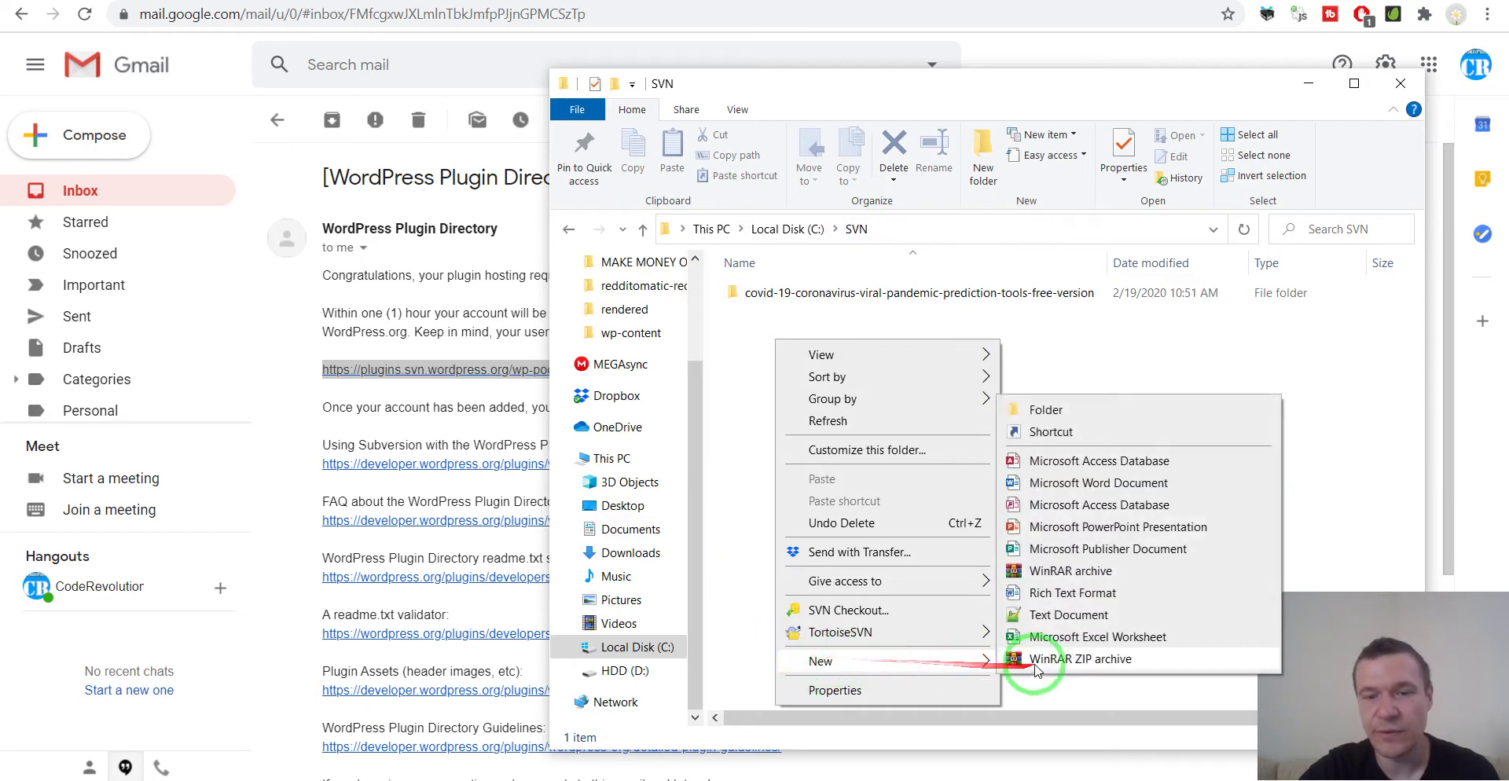
click(1070, 413)
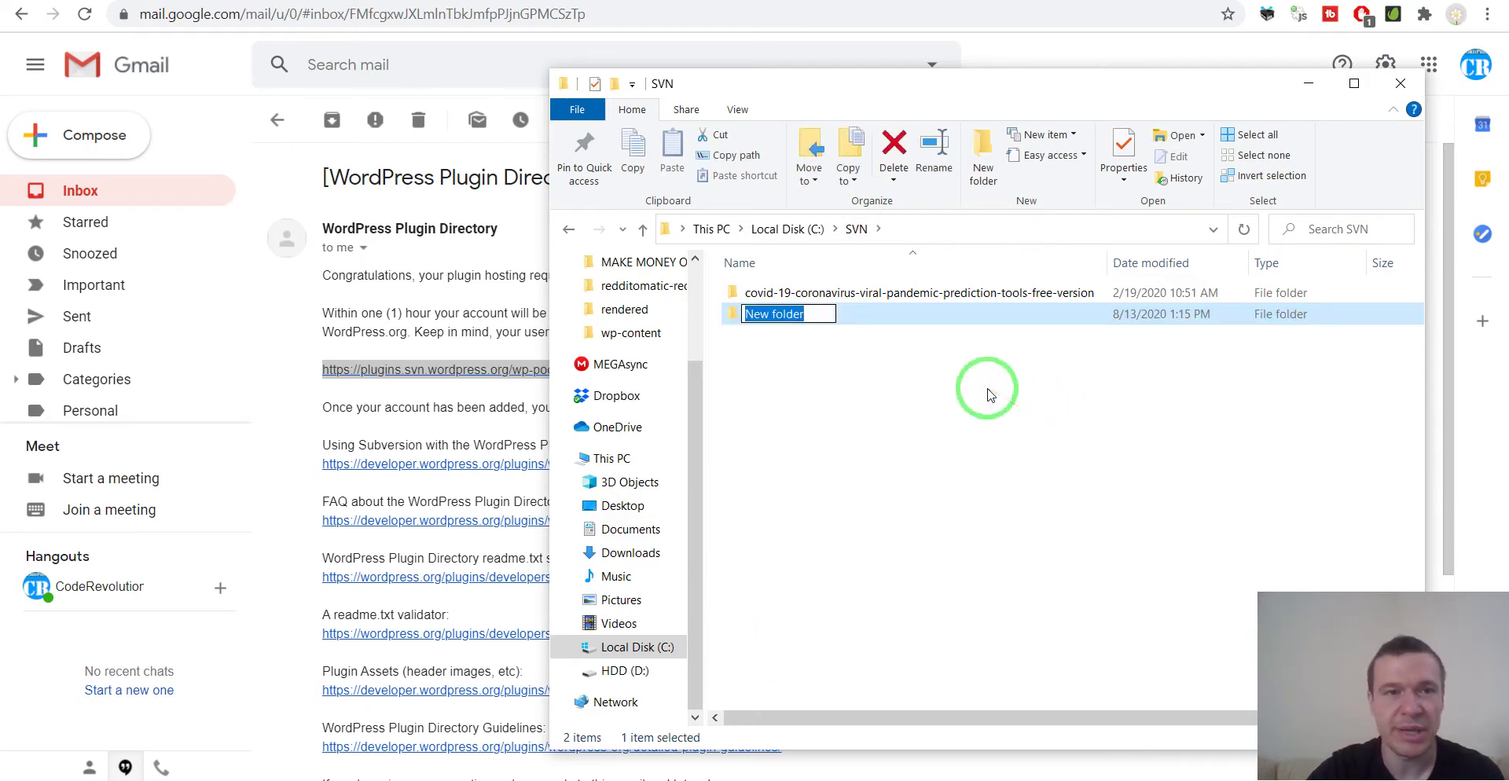
text(w)
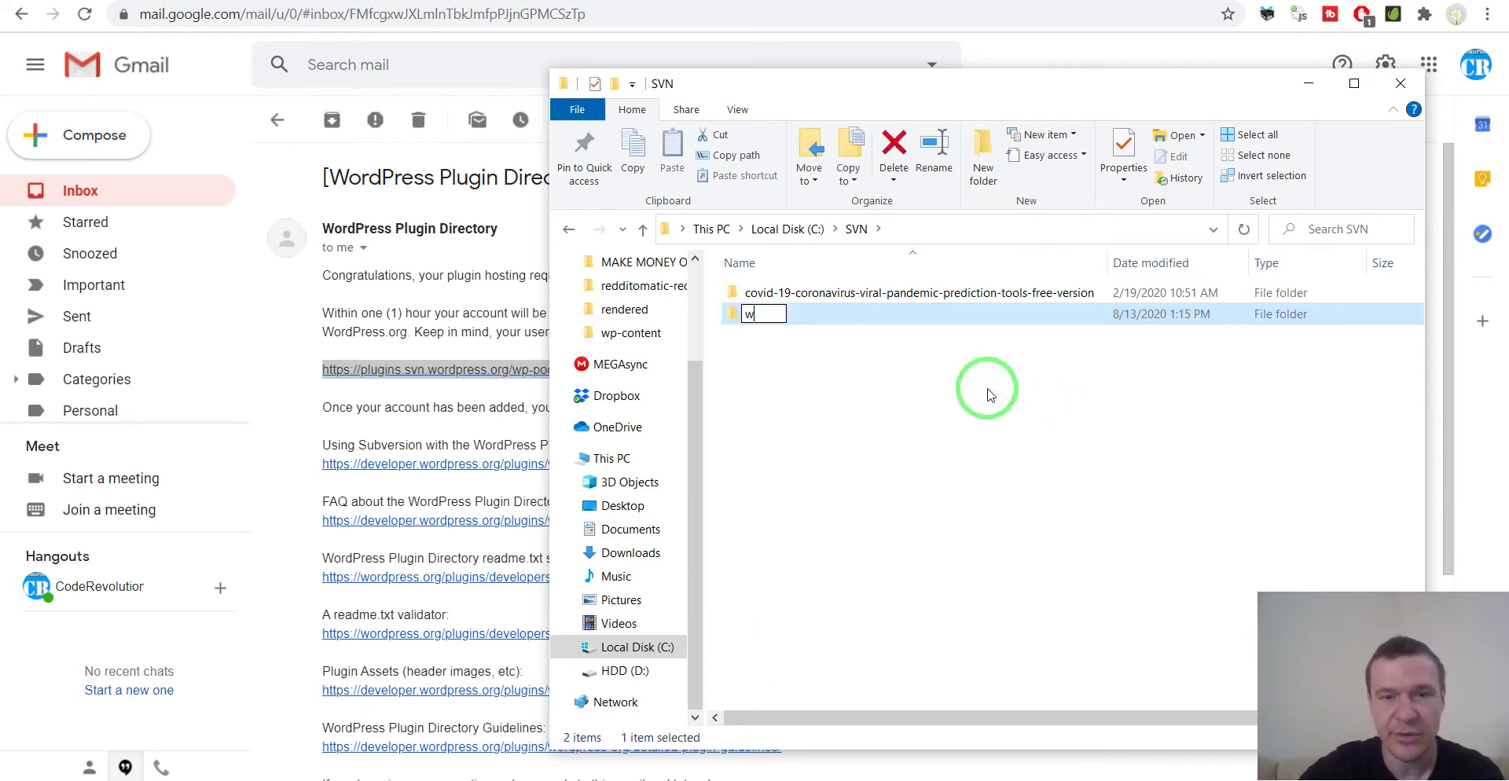
text(p-)
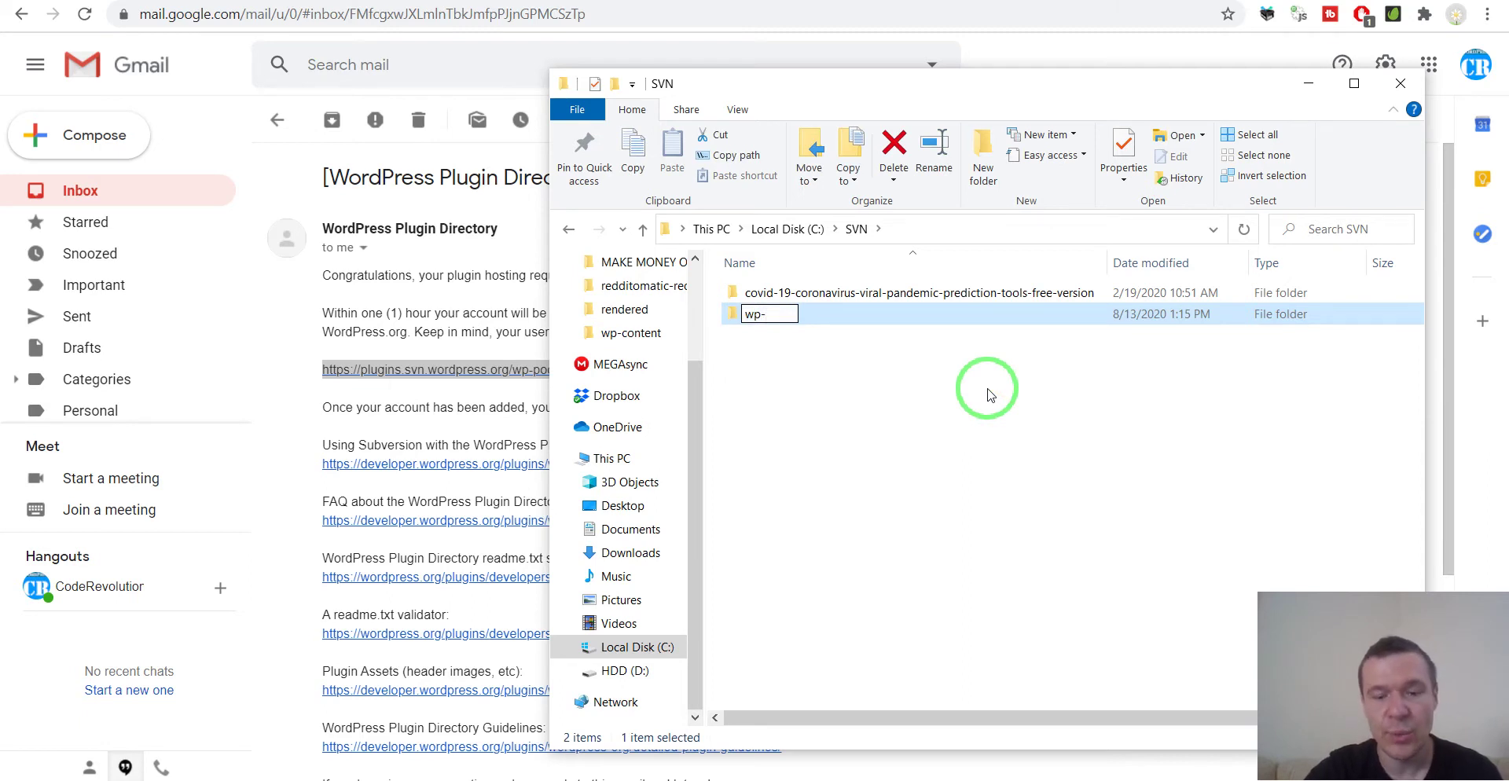
text(pocketurls)
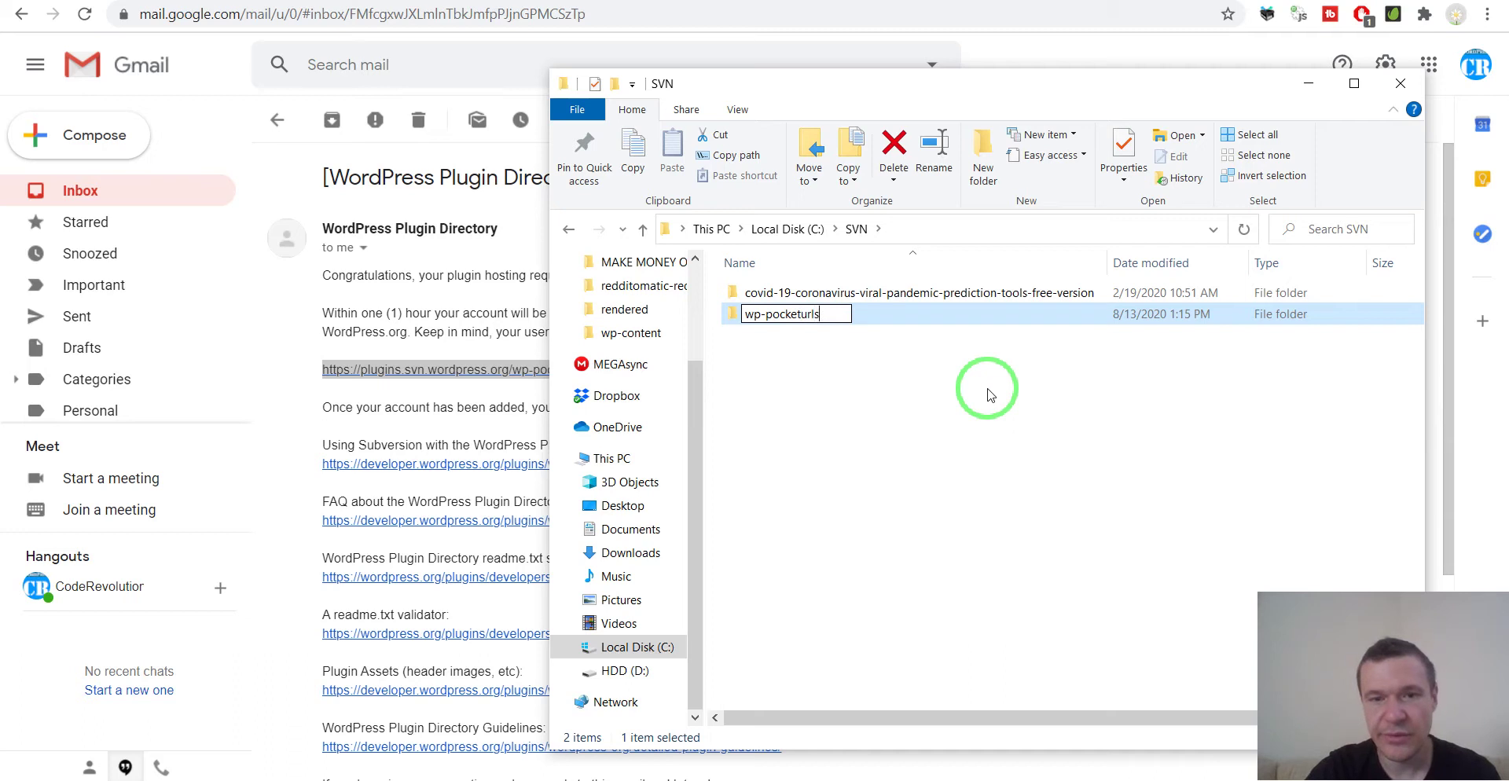
key(Return)
key(Return)
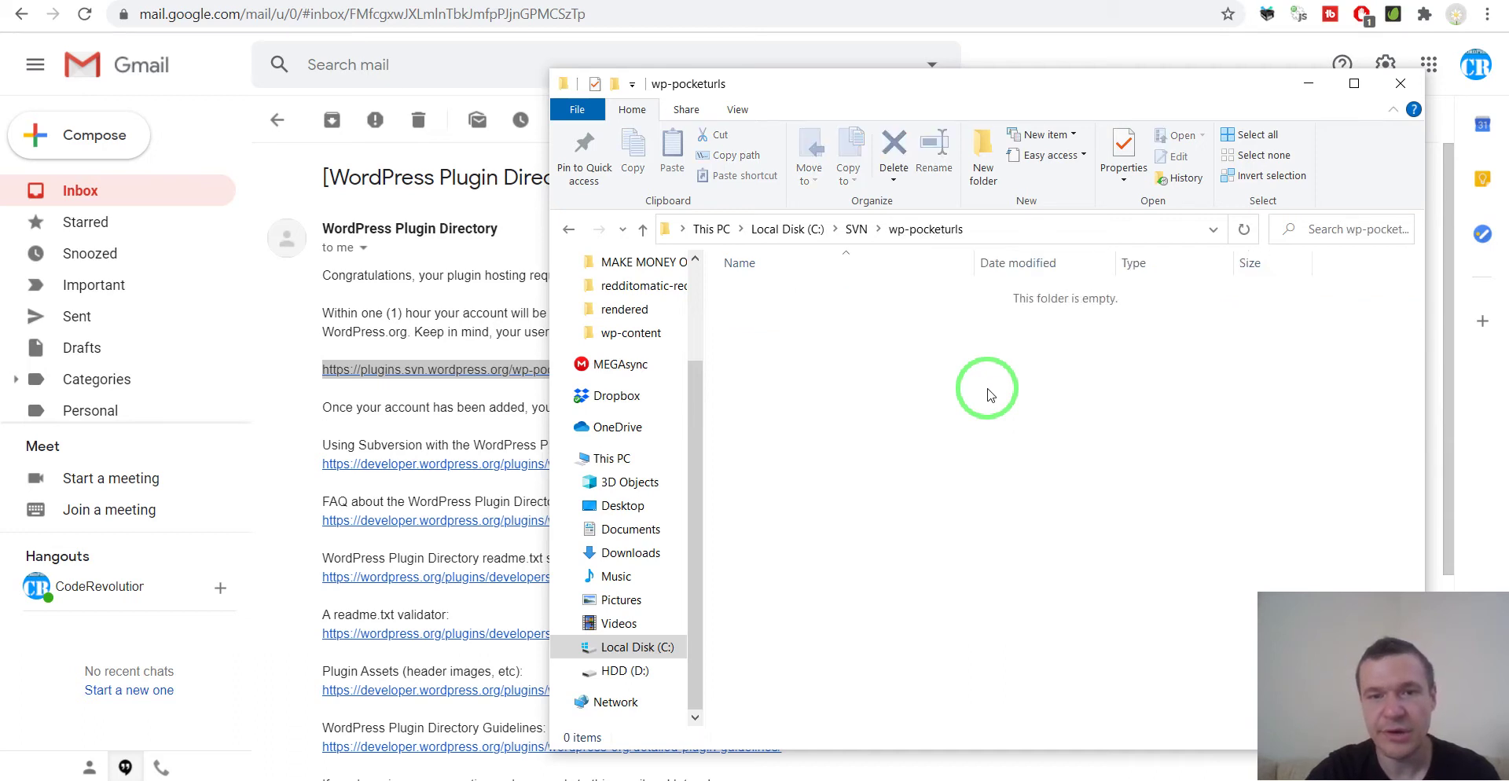
click(570, 224)
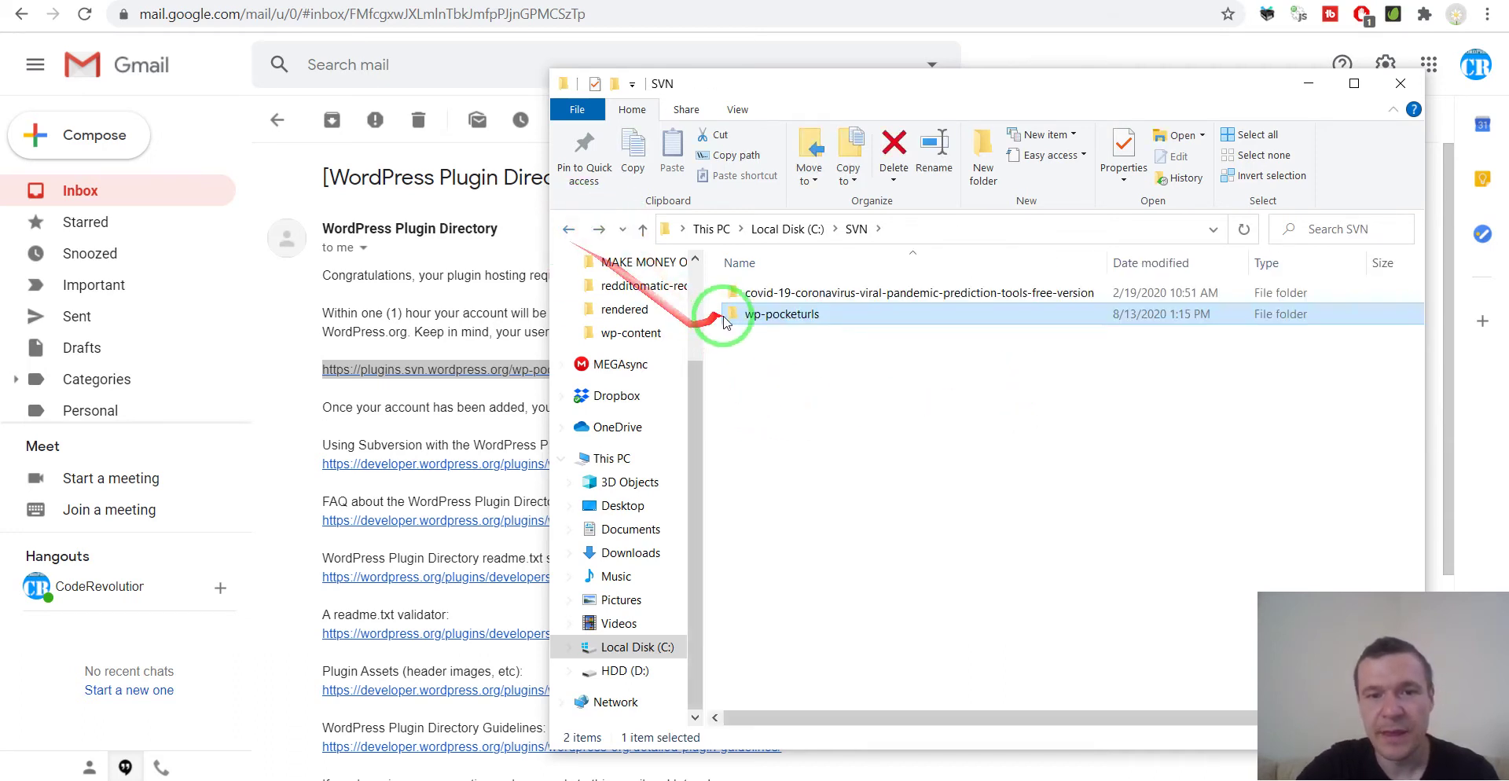
right_click(763, 320)
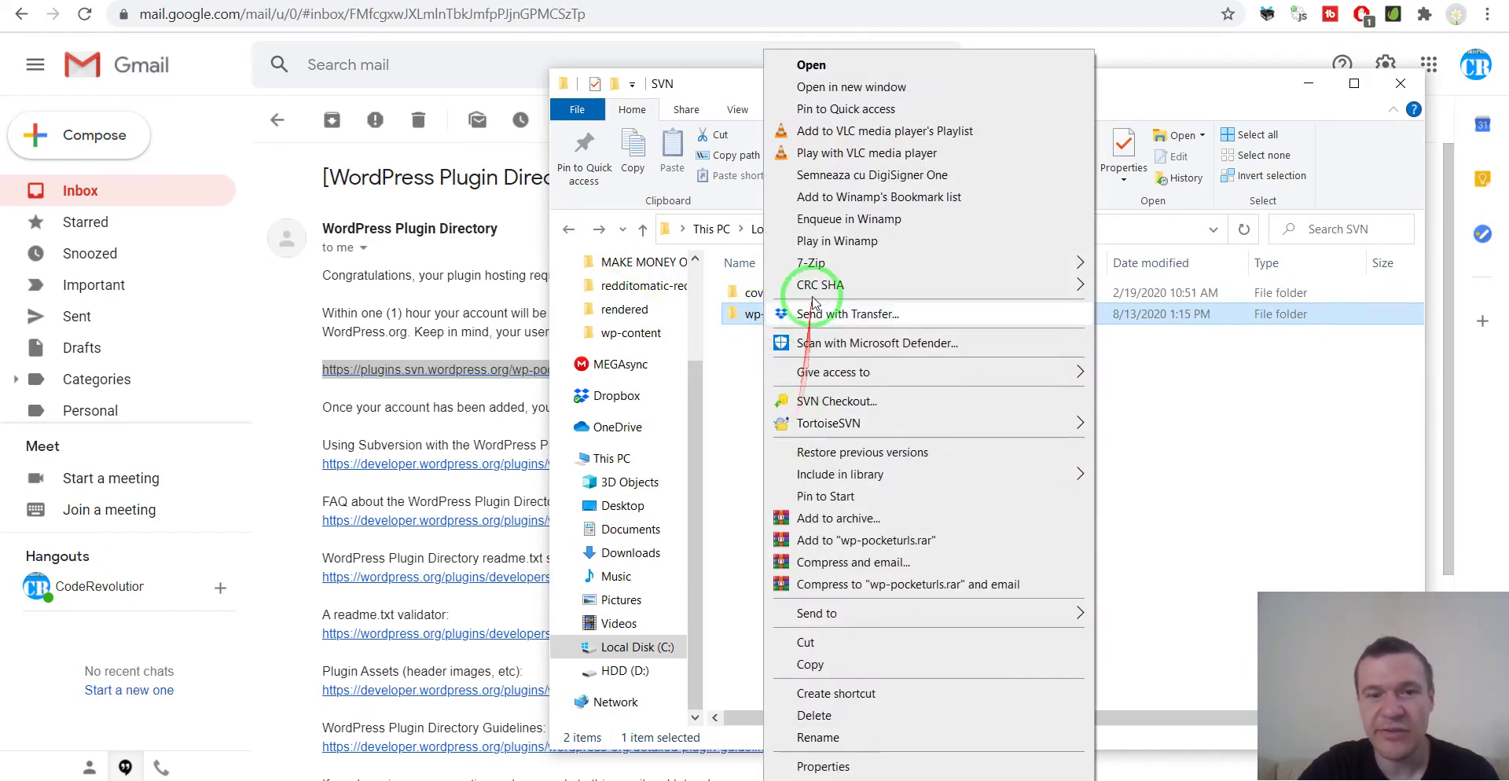
mouse_move(817, 424)
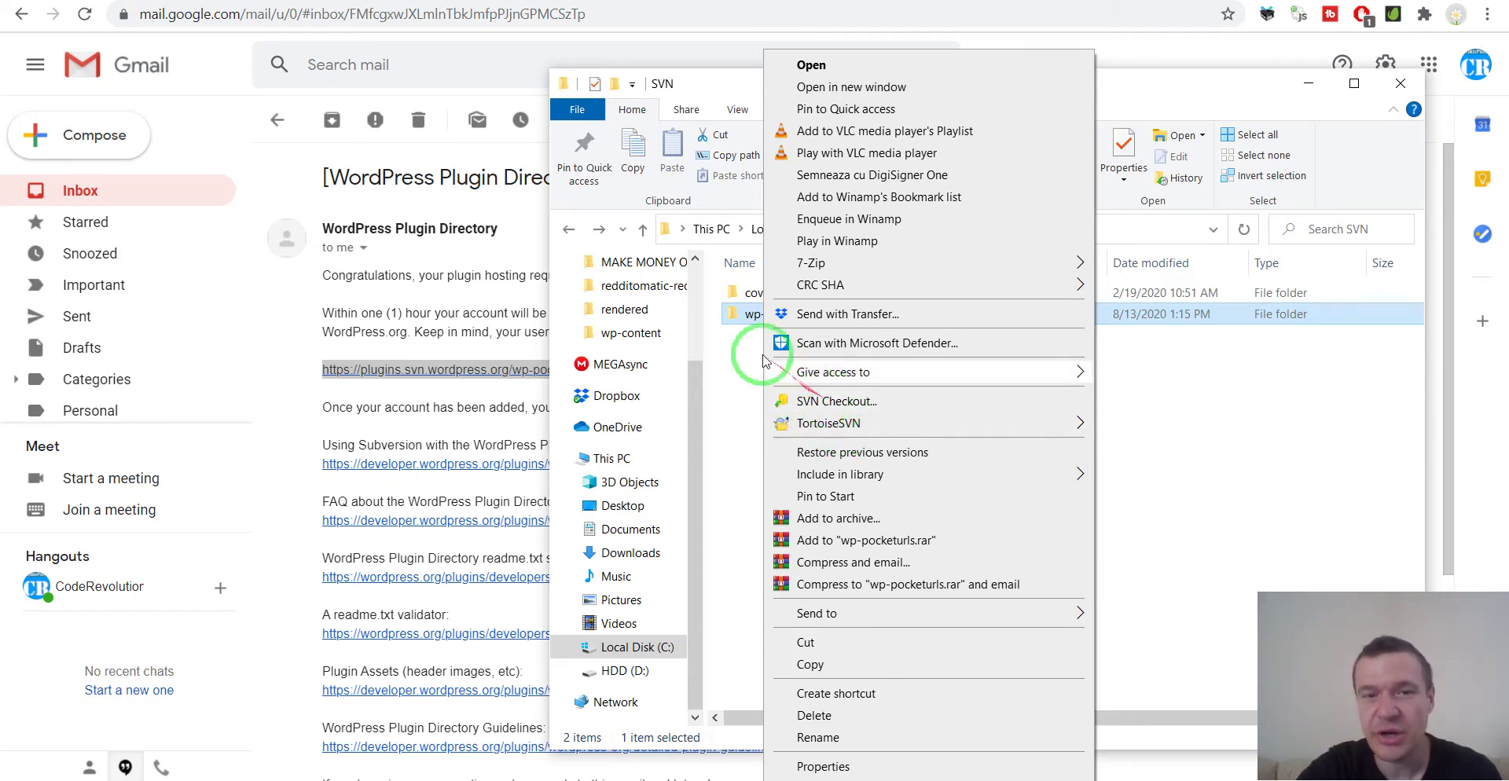
click(742, 334)
right_click(756, 316)
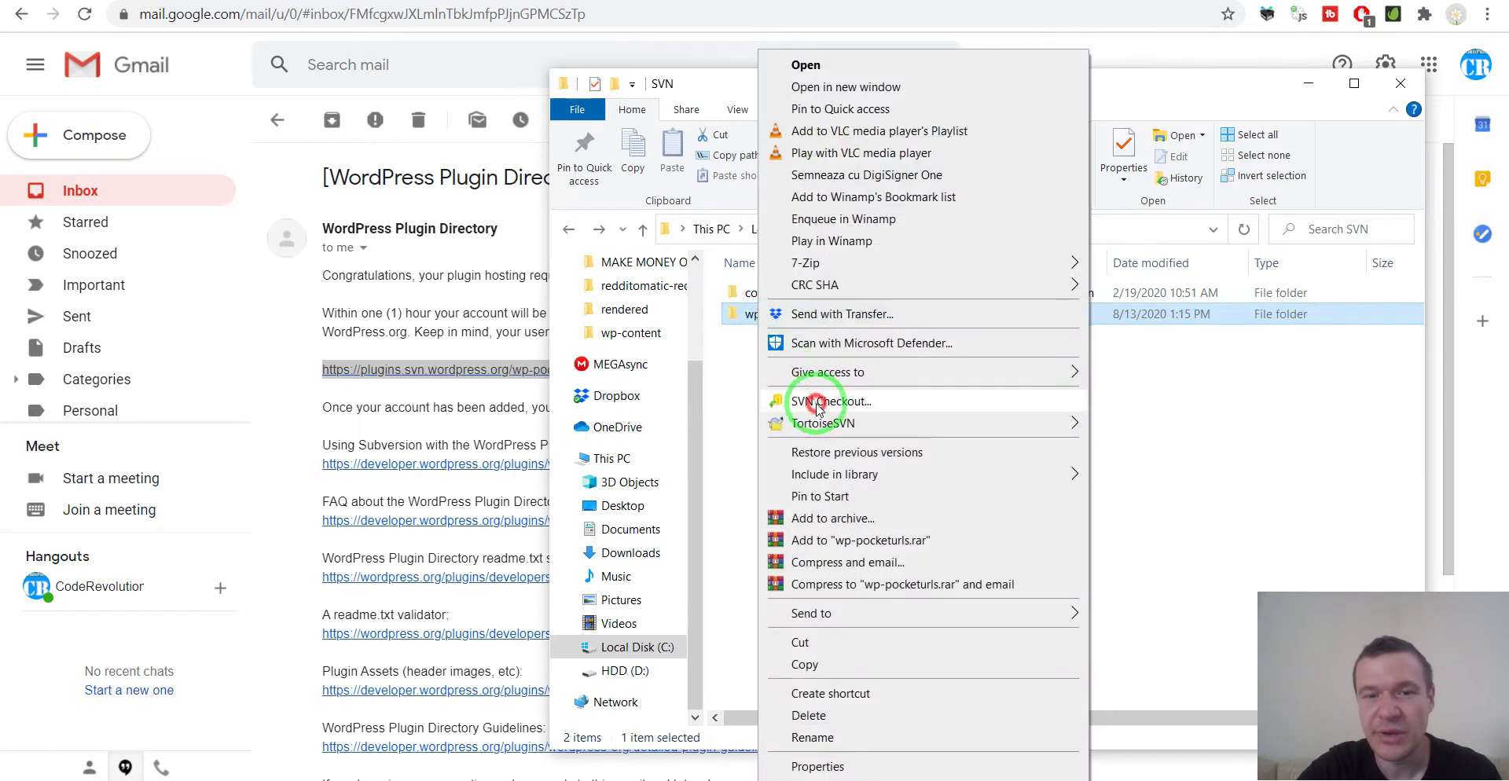
click(818, 401)
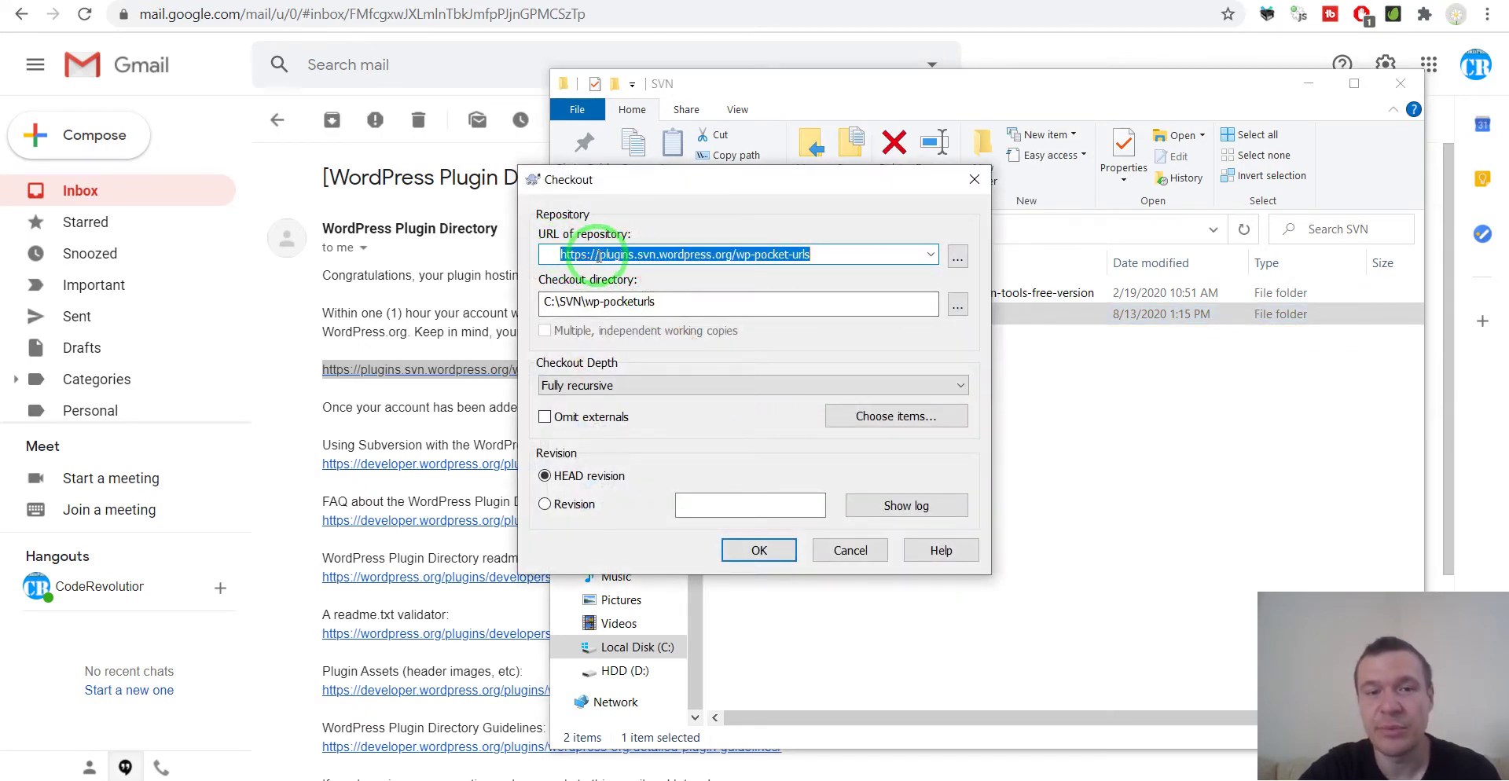
click(597, 256)
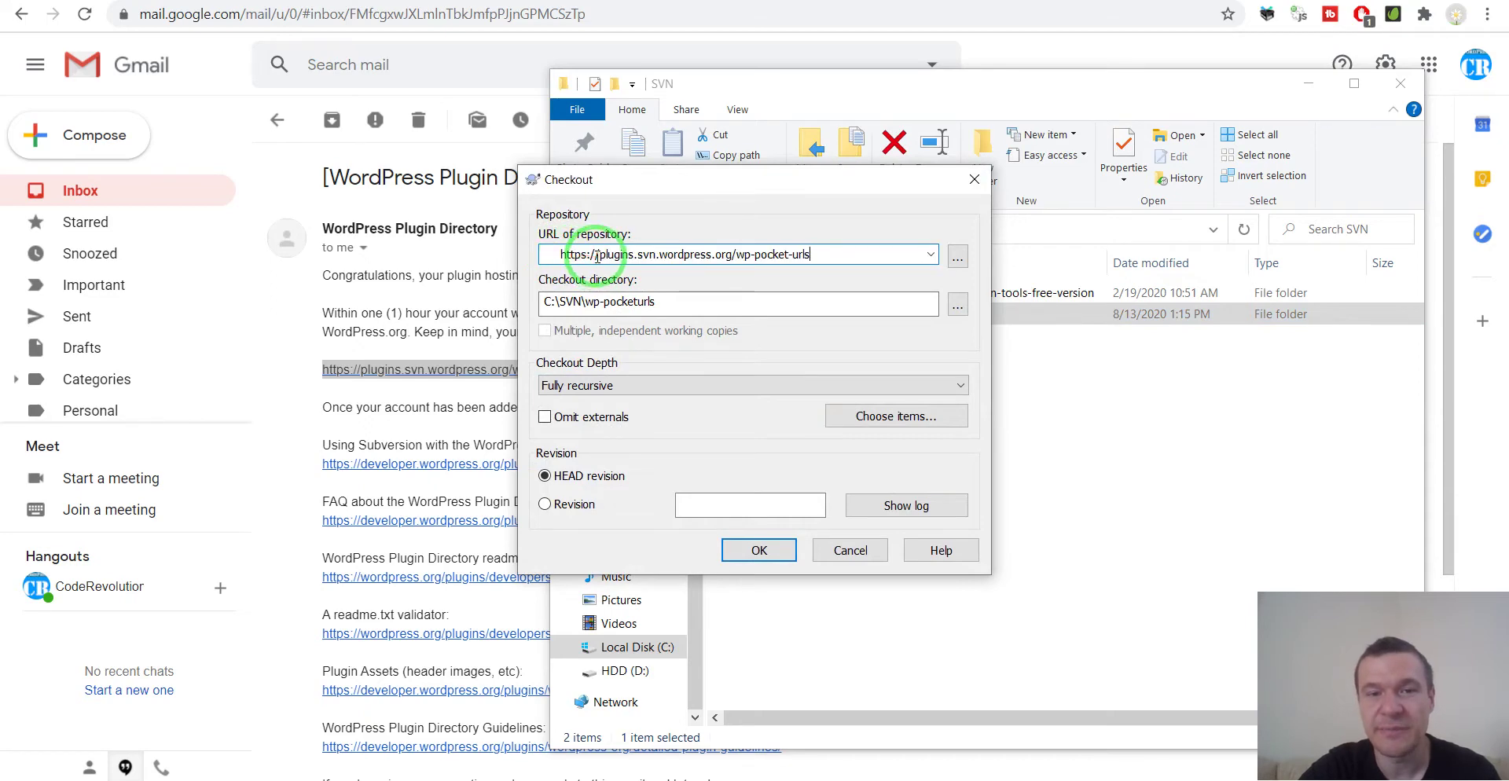
double_click(597, 257)
click(597, 257)
click(707, 258)
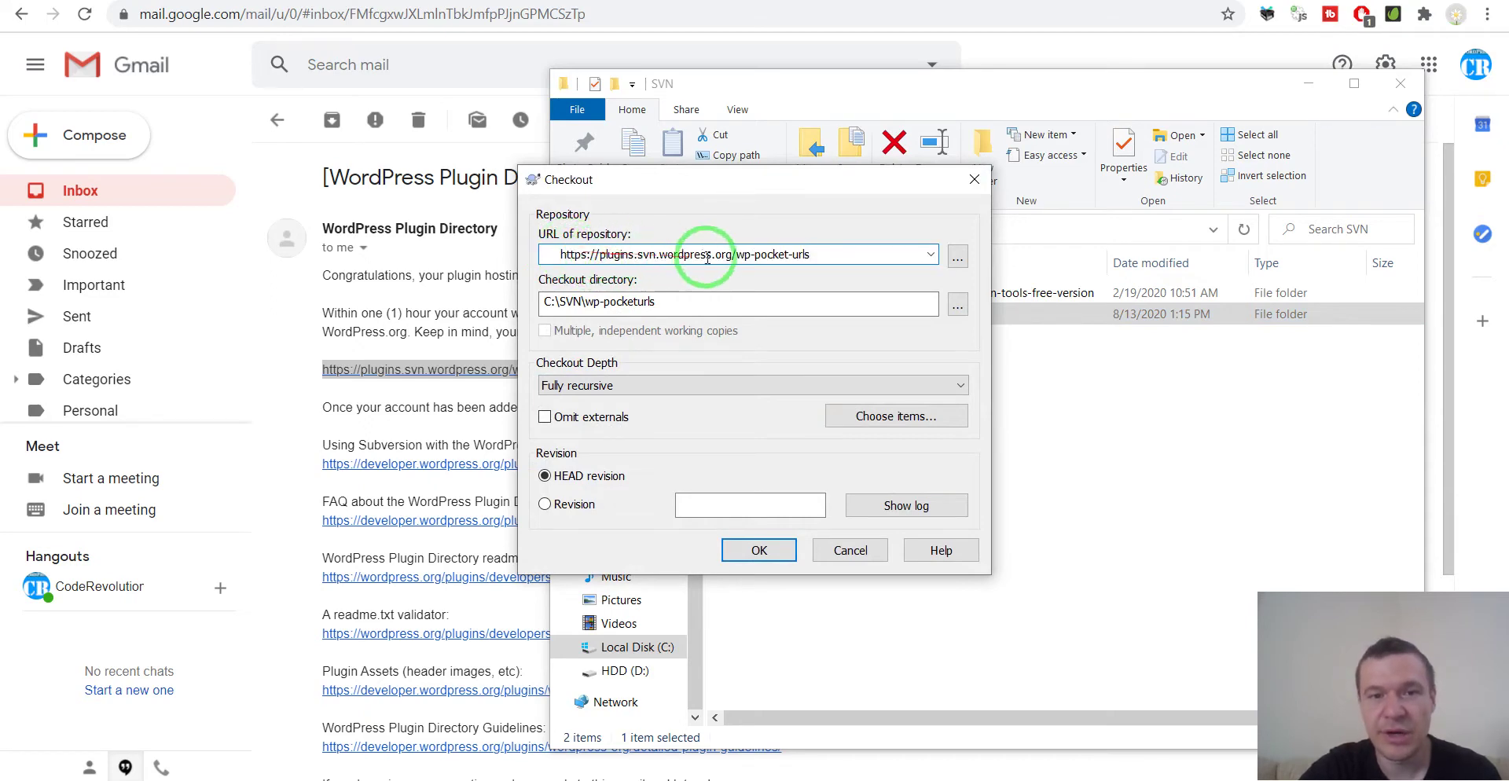
drag(821, 254, 548, 262)
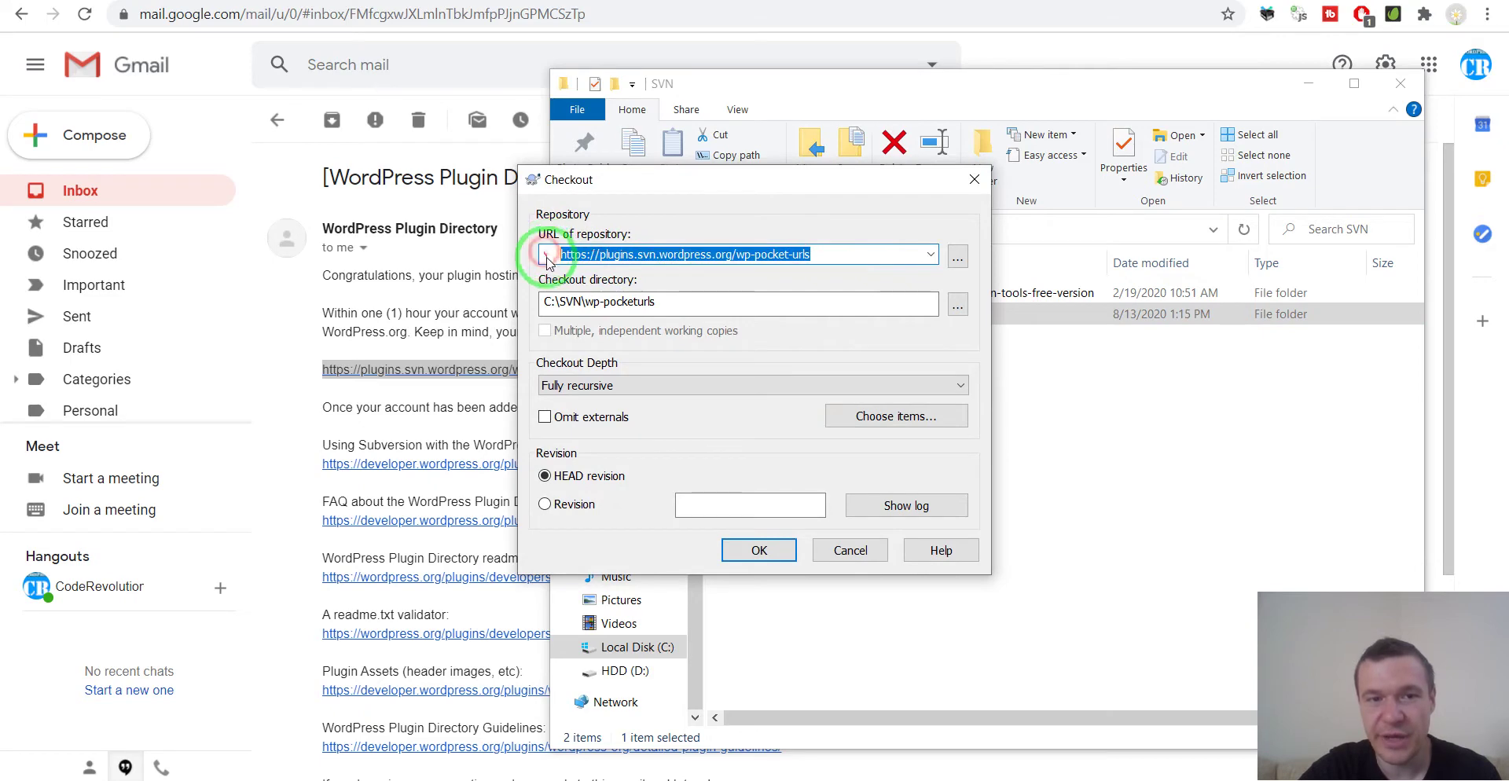
click(586, 248)
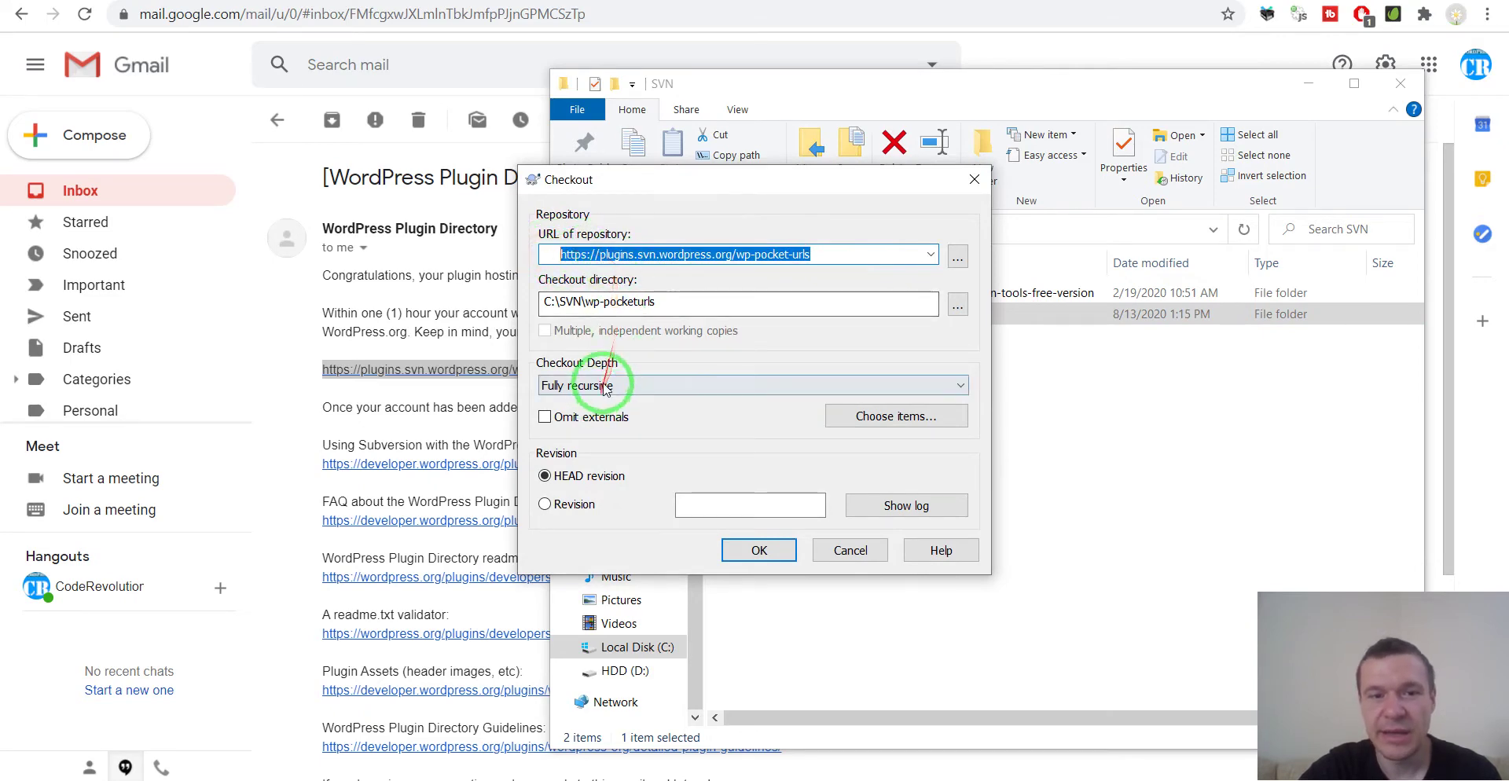
click(756, 550)
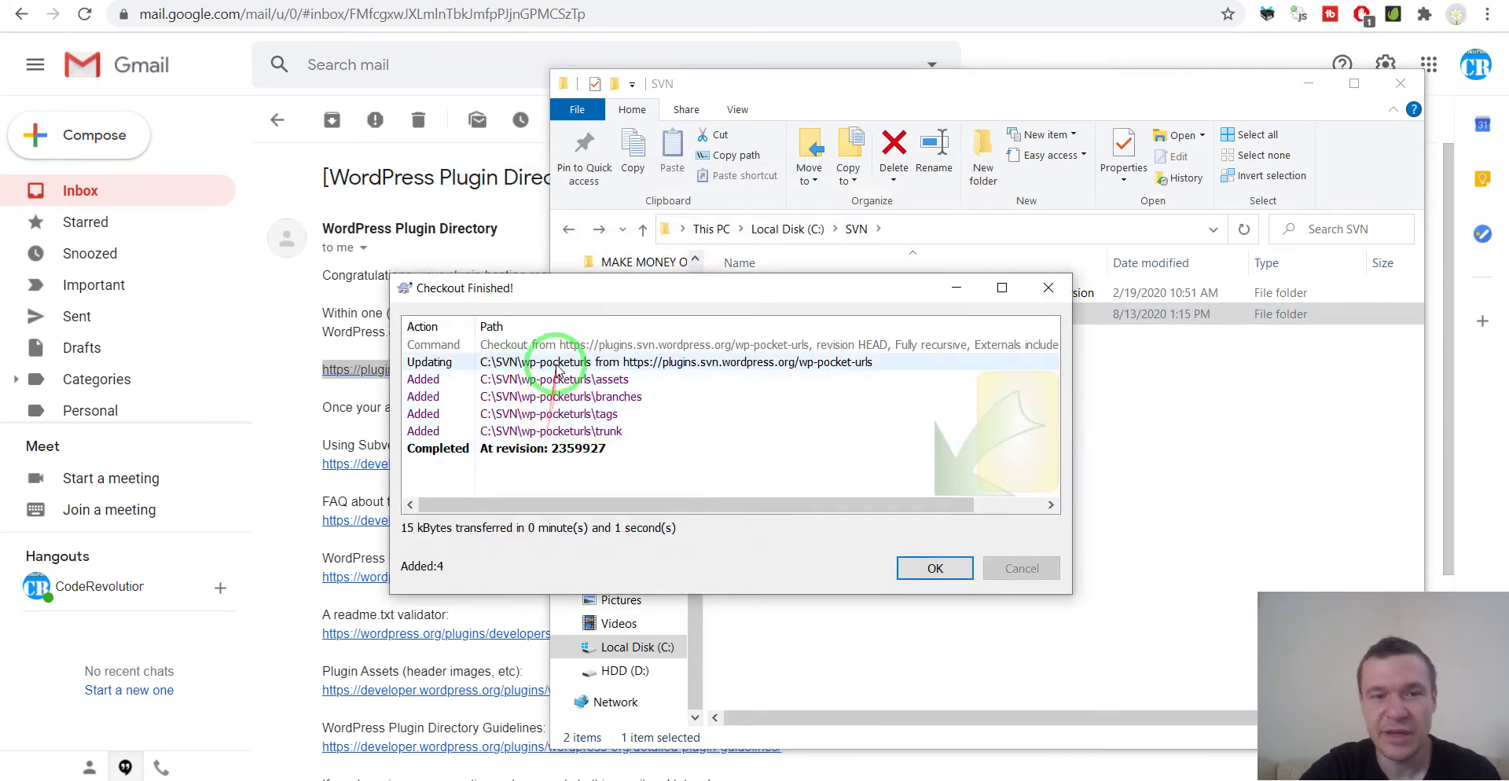
click(933, 571)
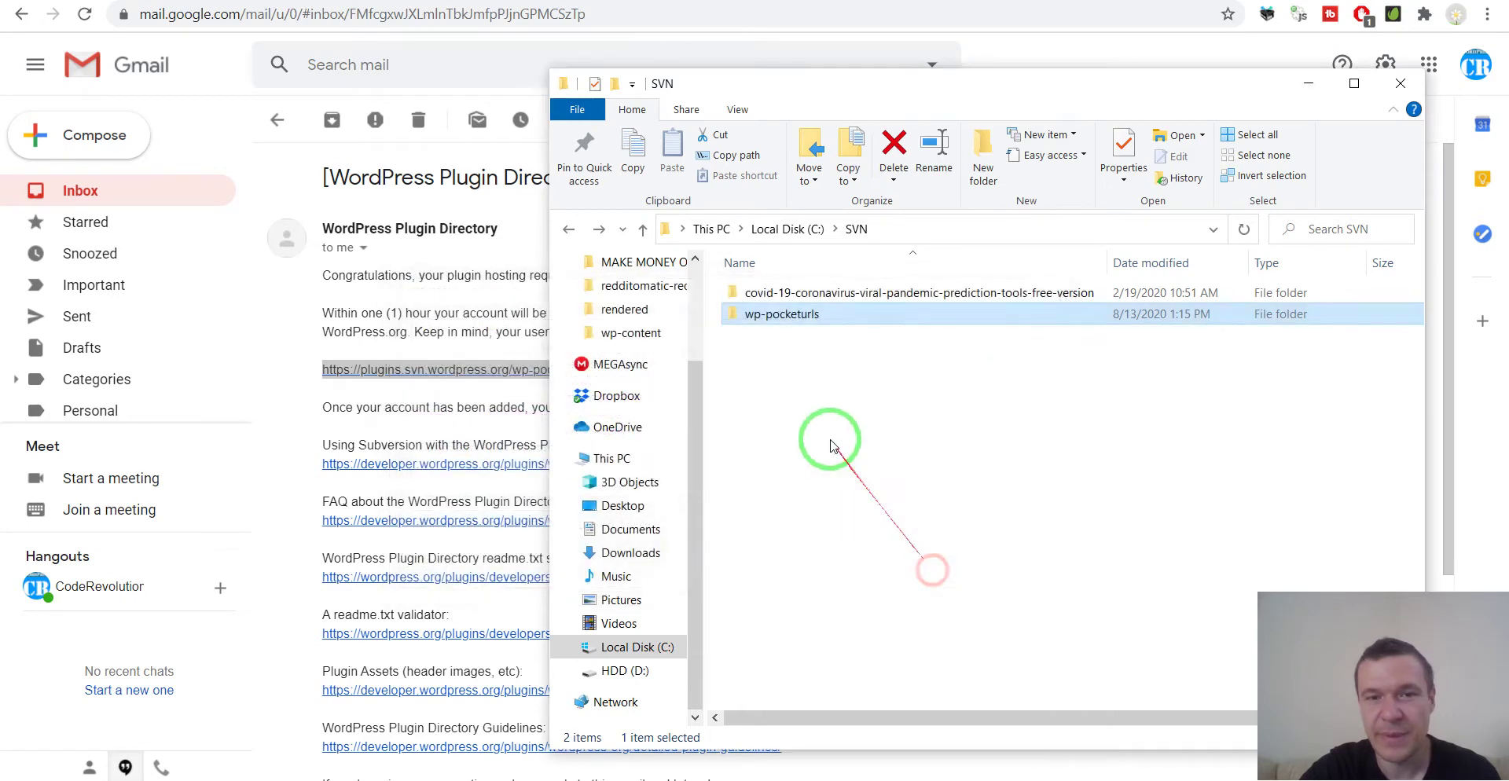
- Look inside the checked-out trunk, tags, branches and assets folders of wp-pocketurls
double_click(790, 315)
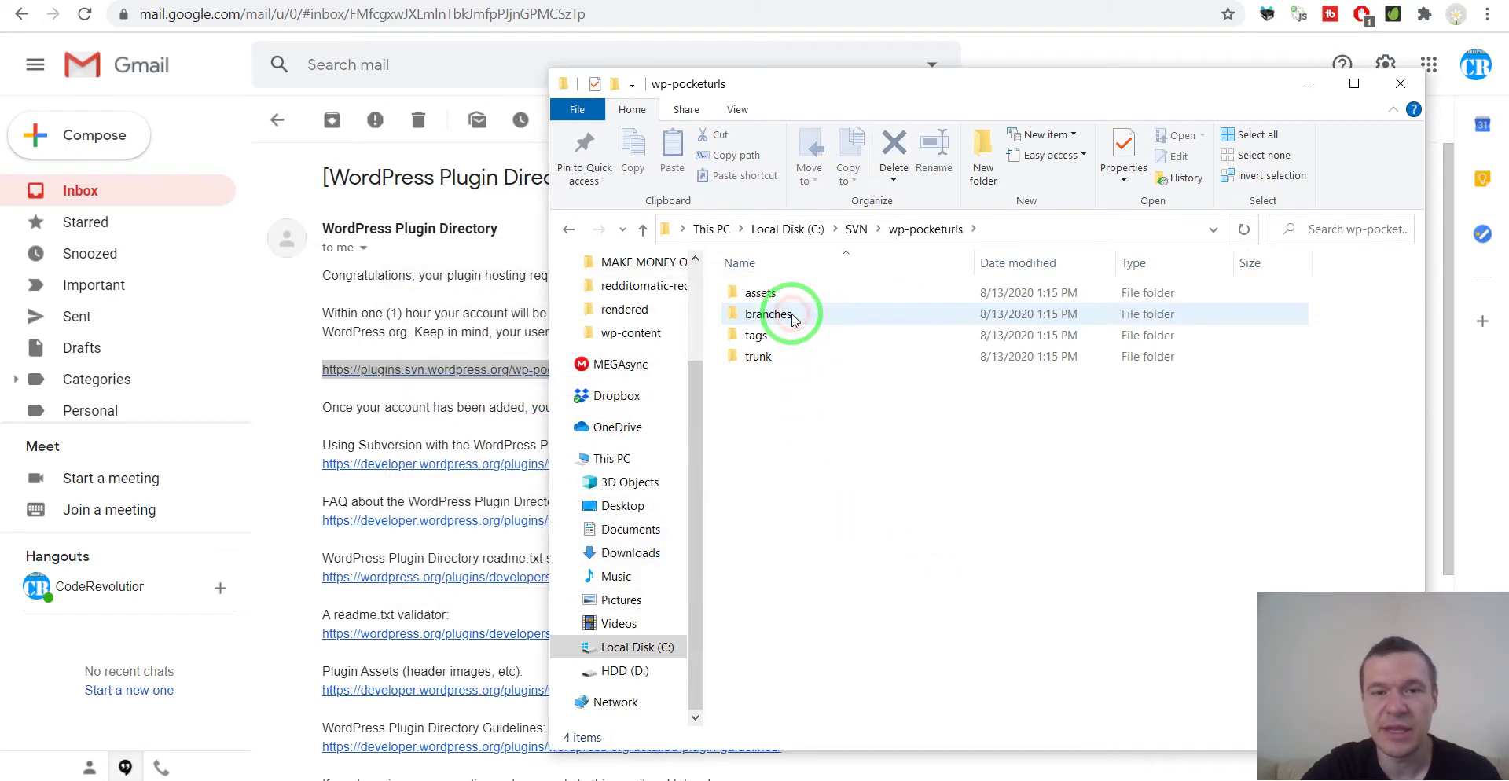
double_click(758, 357)
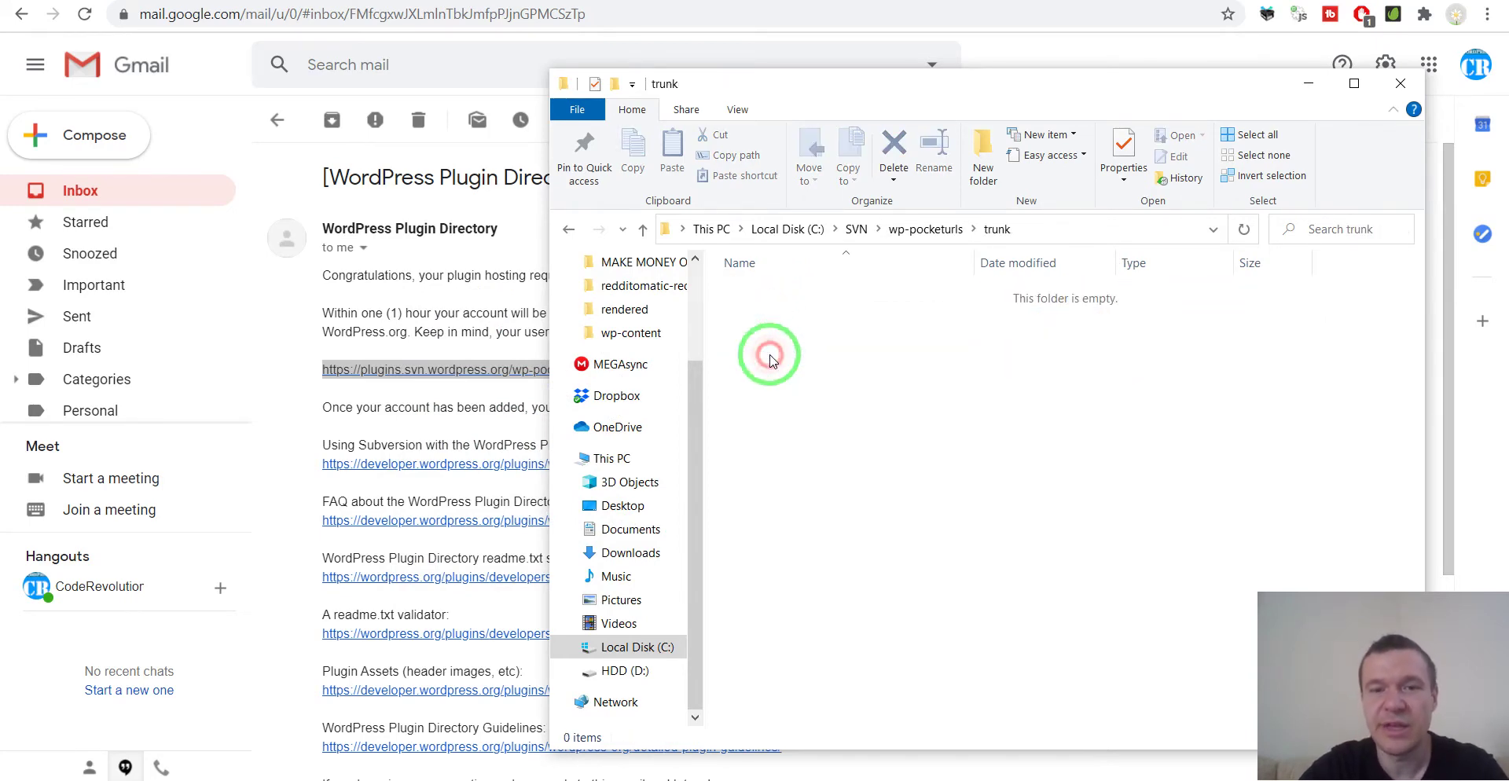
key(alt+Left)
double_click(762, 336)
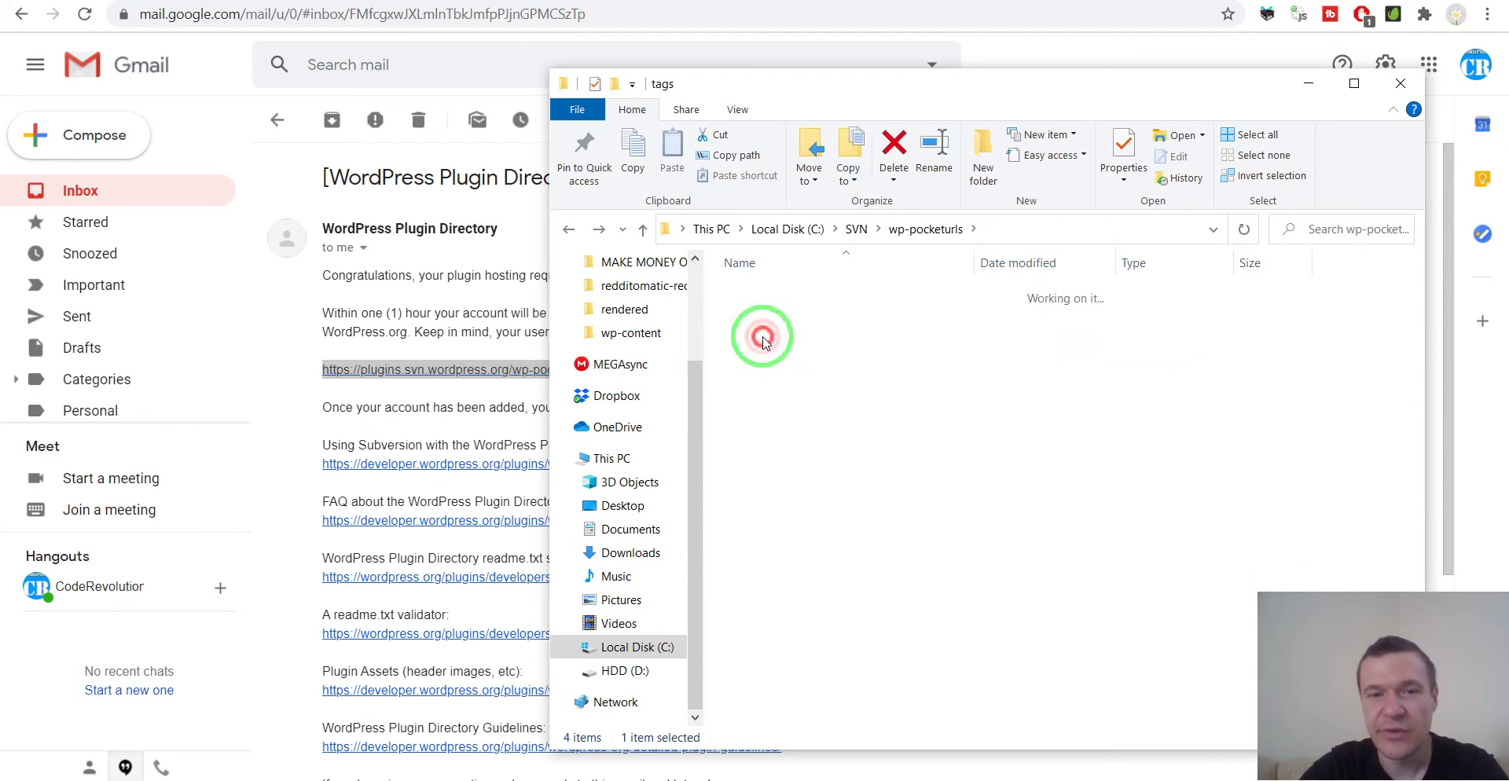
key(alt+Left)
double_click(767, 313)
key(alt+Left)
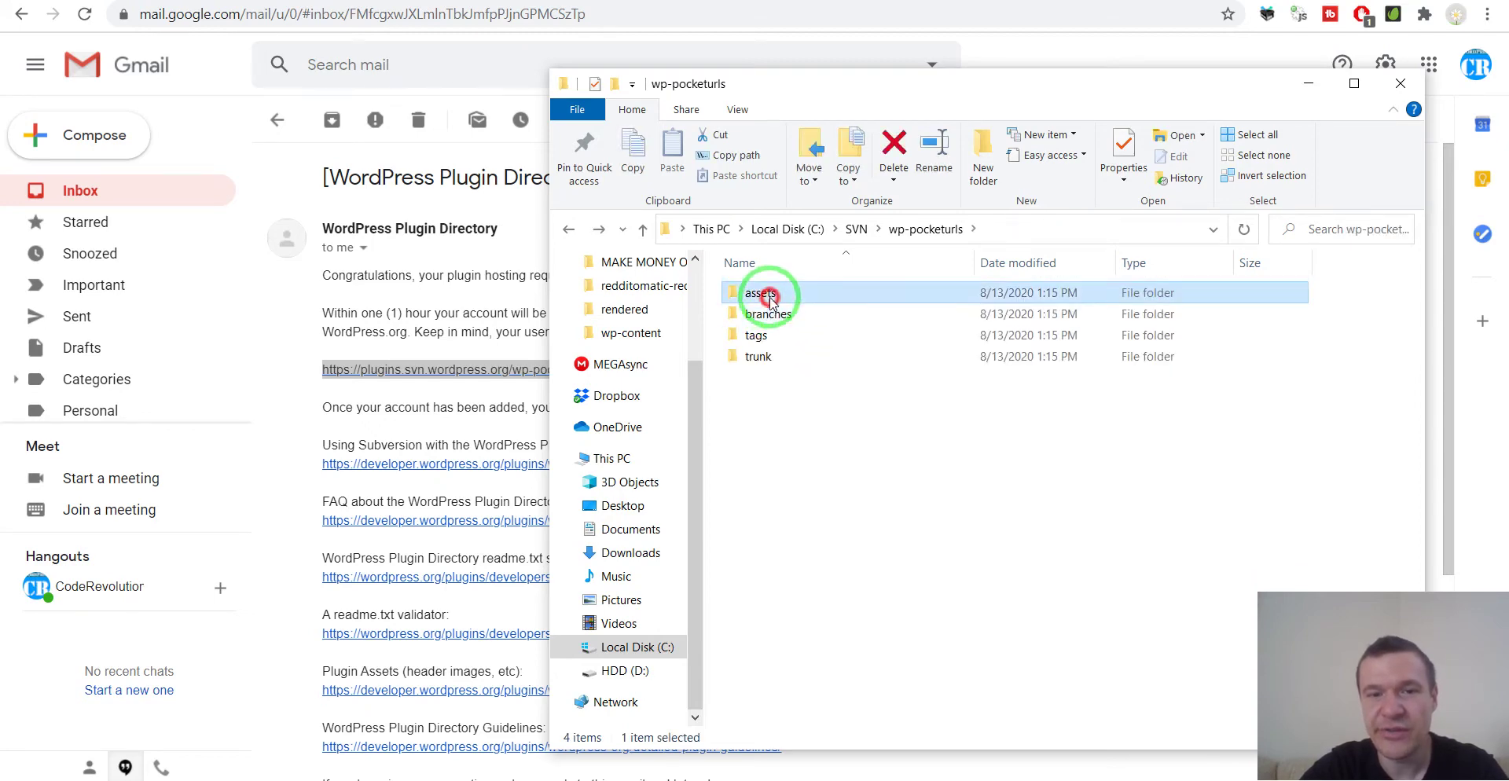
double_click(767, 294)
key(alt+Left)
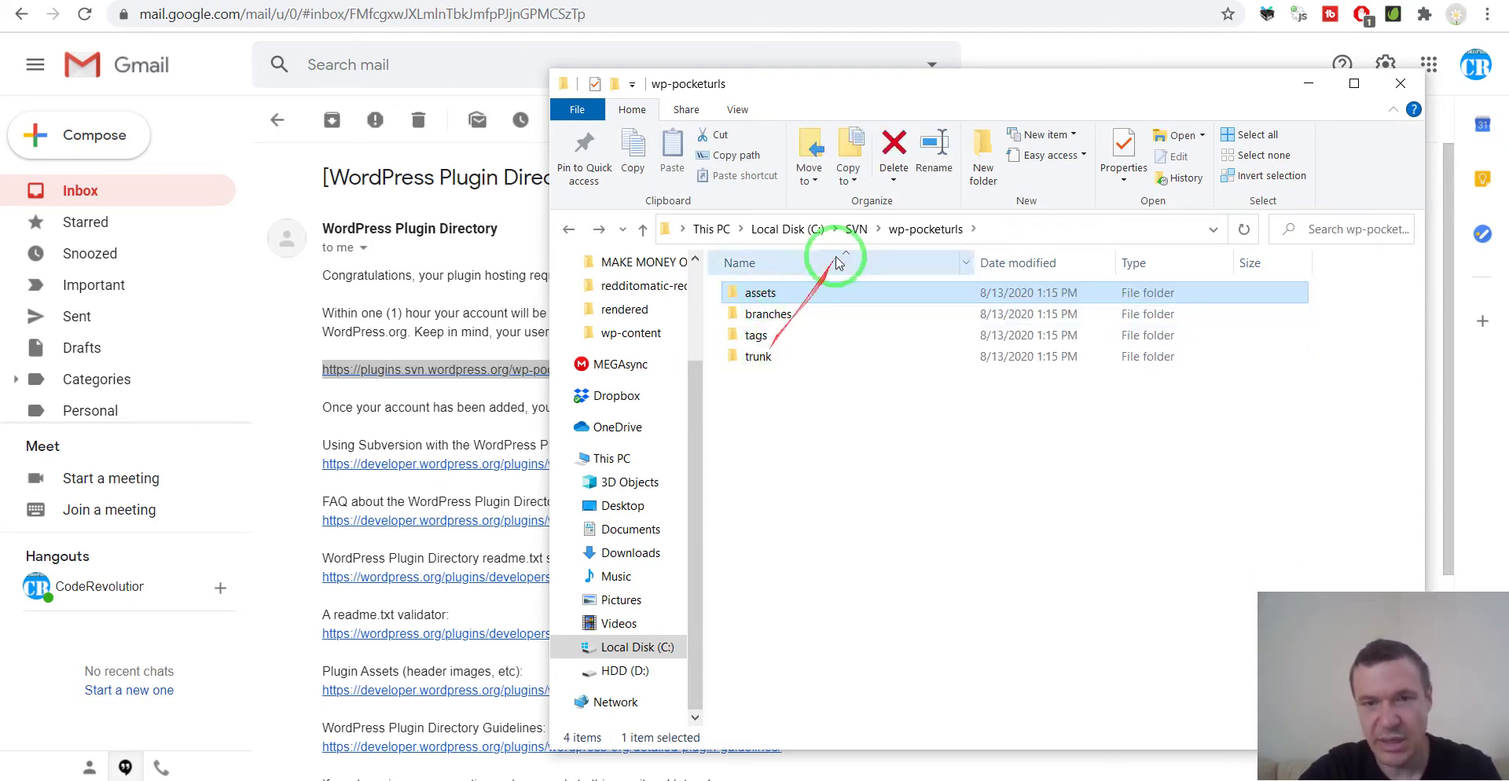
- Examine the trunk contents of the existing covid-19-coronavirus-viral-pandemic-prediction-tools-free-version plugin in the SVN folder as a reference
click(852, 228)
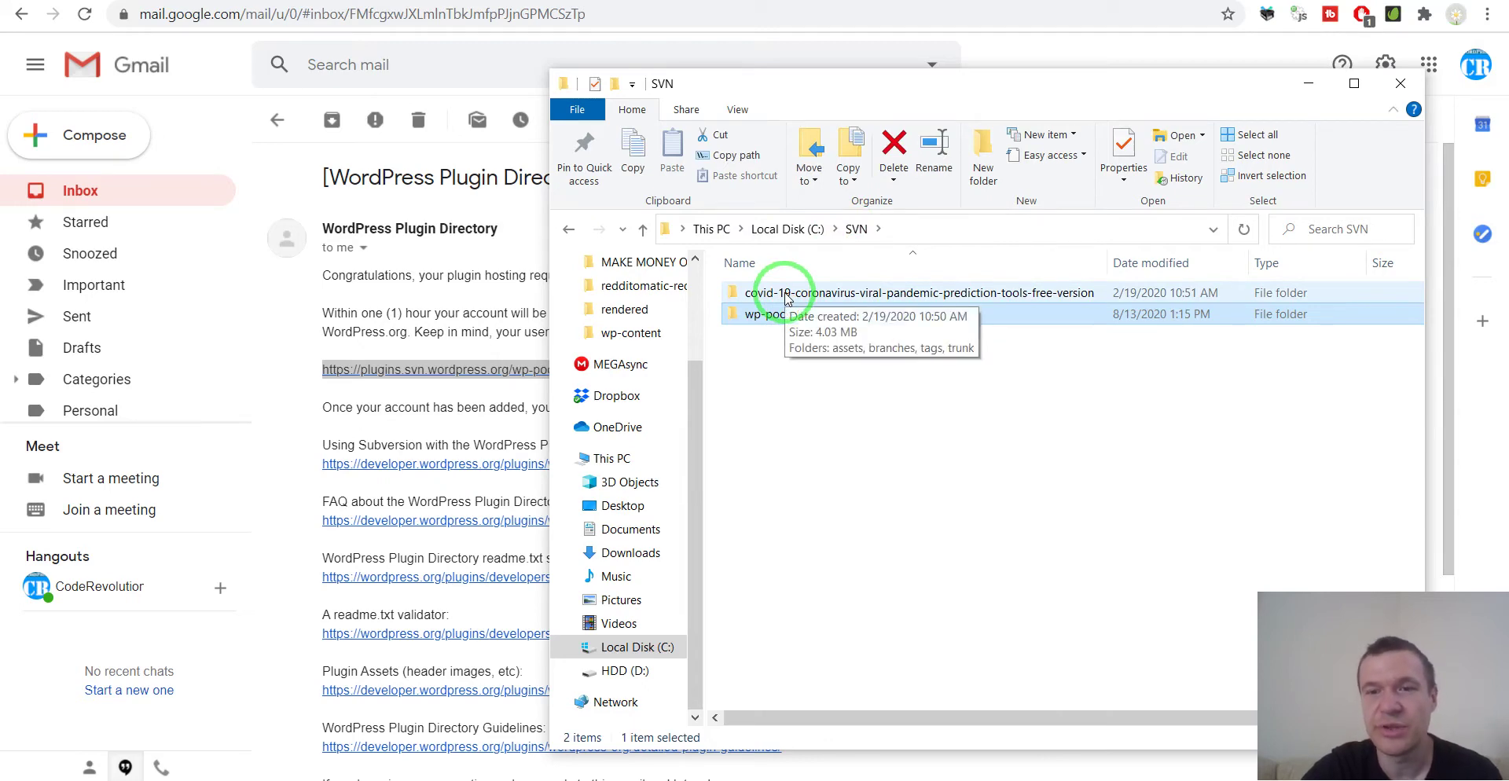
double_click(785, 295)
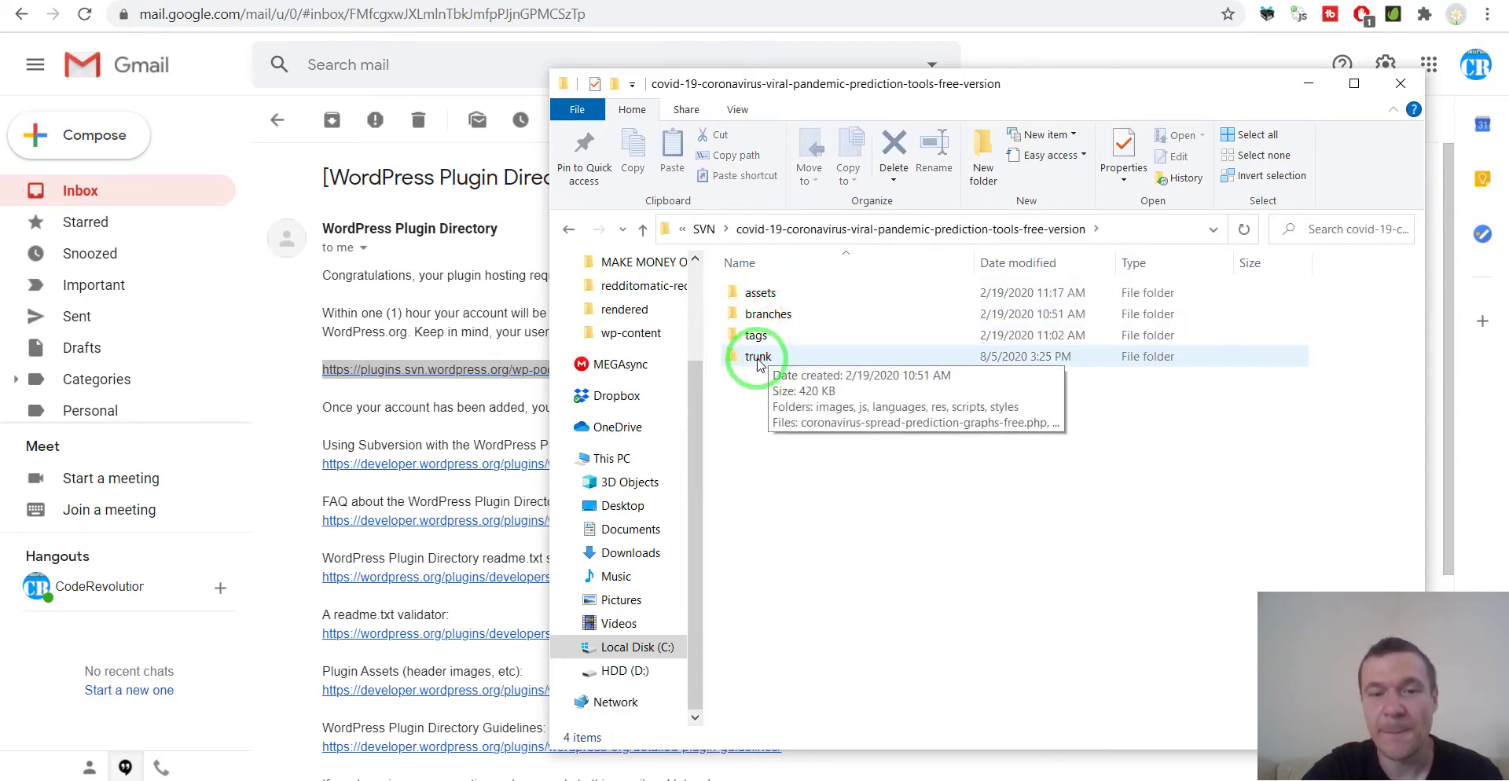
double_click(758, 357)
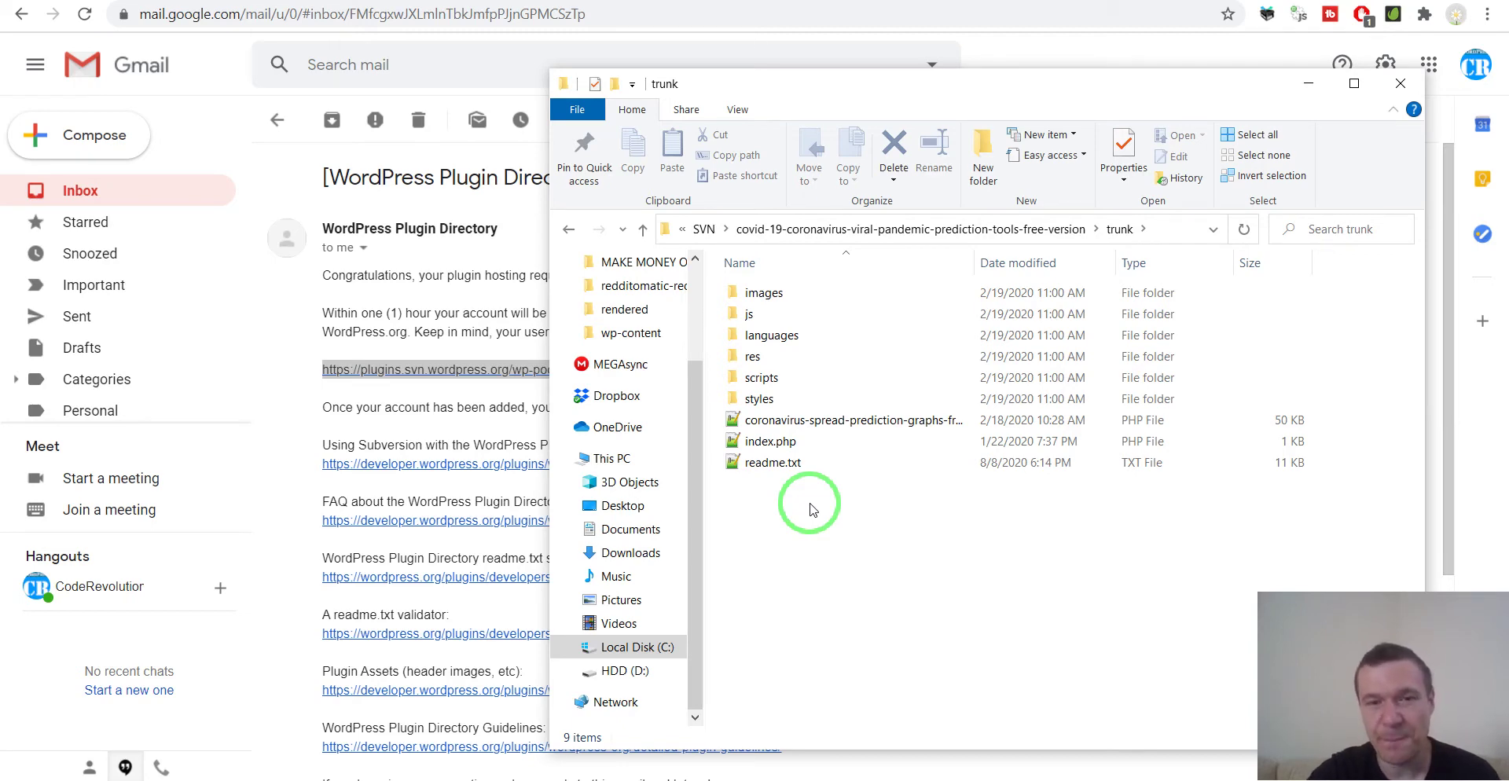
click(569, 231)
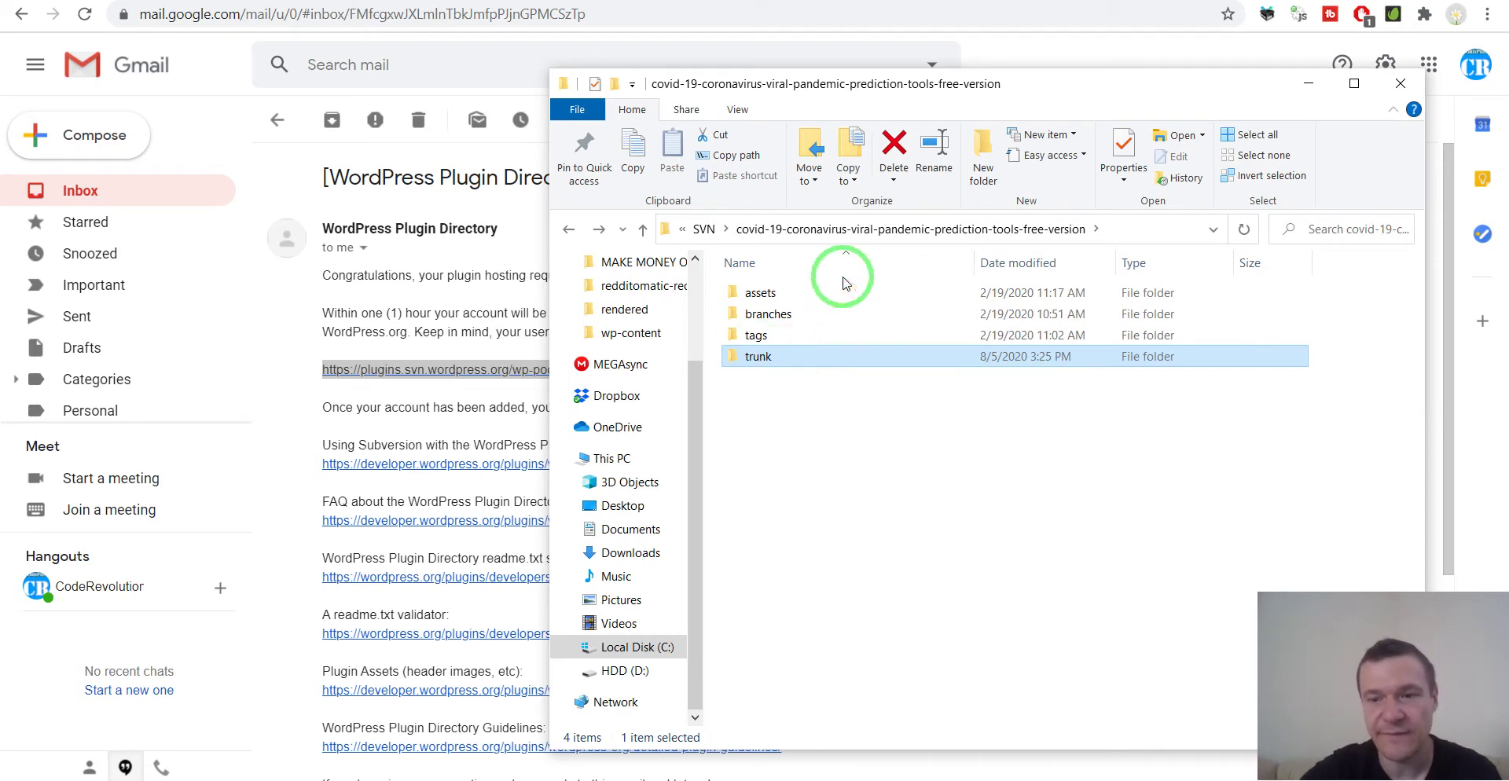
- Copy all plugin files and folders from xampp\htdocs\wp\wp-content\plugins\wp-pocketurl into the trunk folder of C:\SVN\wp-pocketurls
click(703, 230)
click(766, 314)
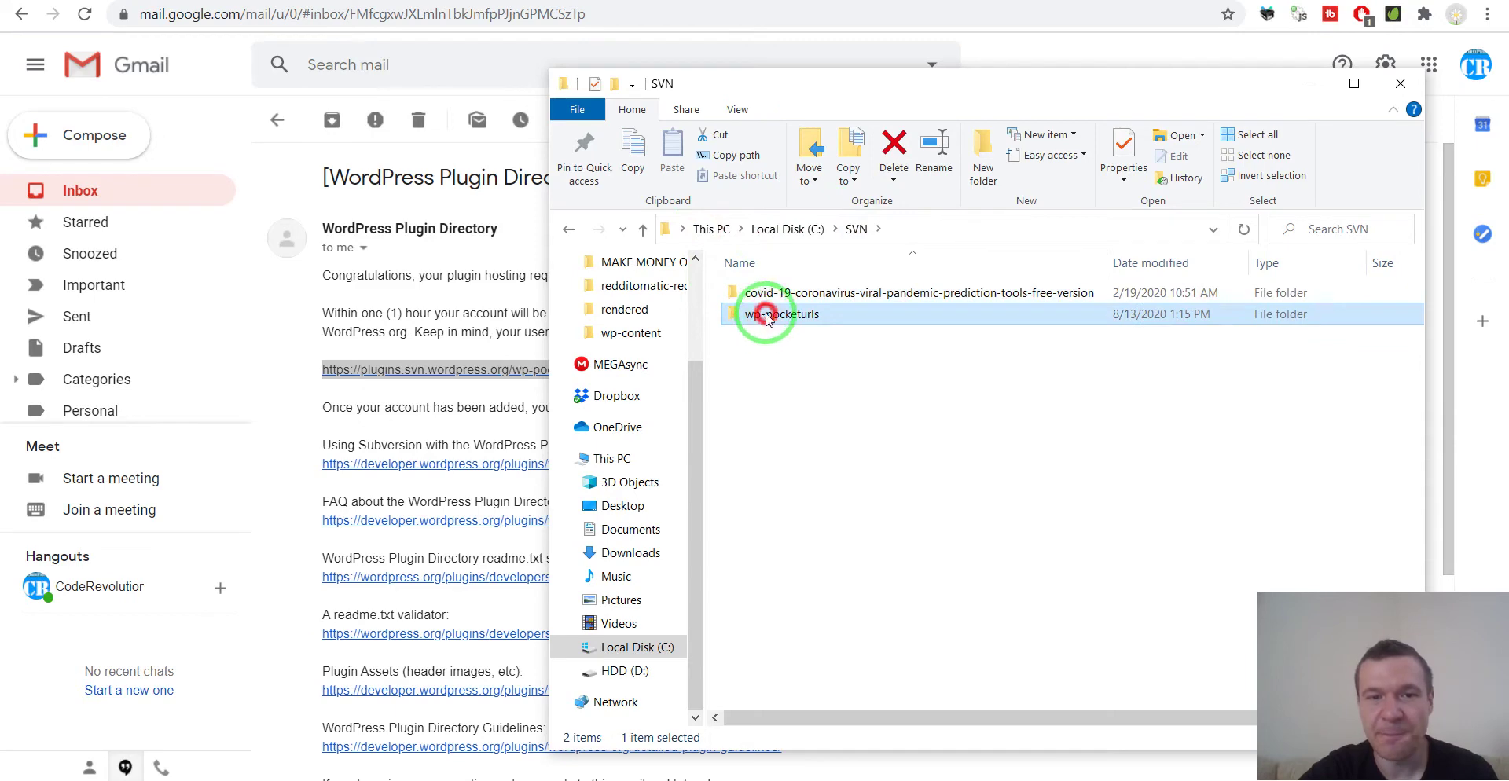
double_click(767, 314)
double_click(761, 360)
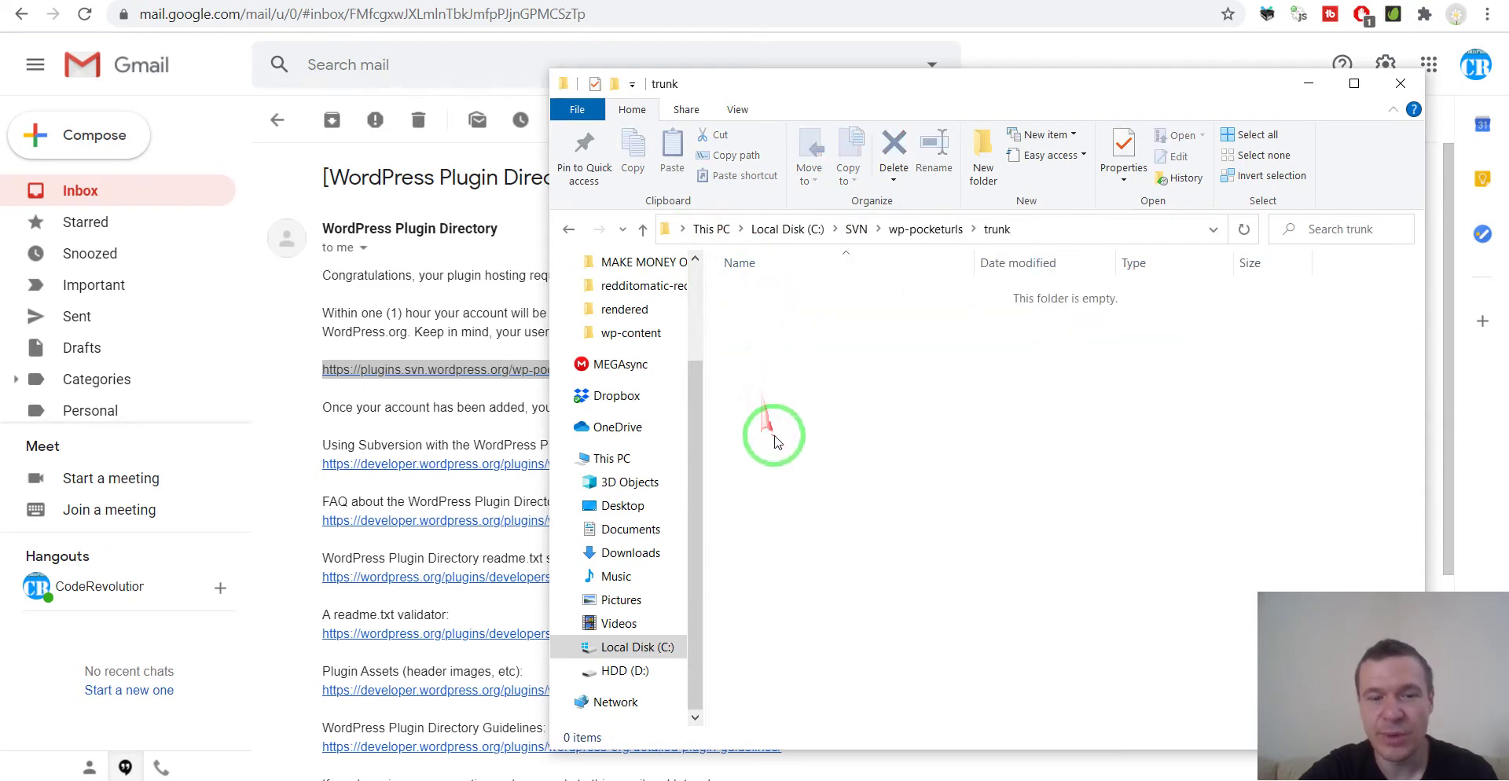
click(700, 778)
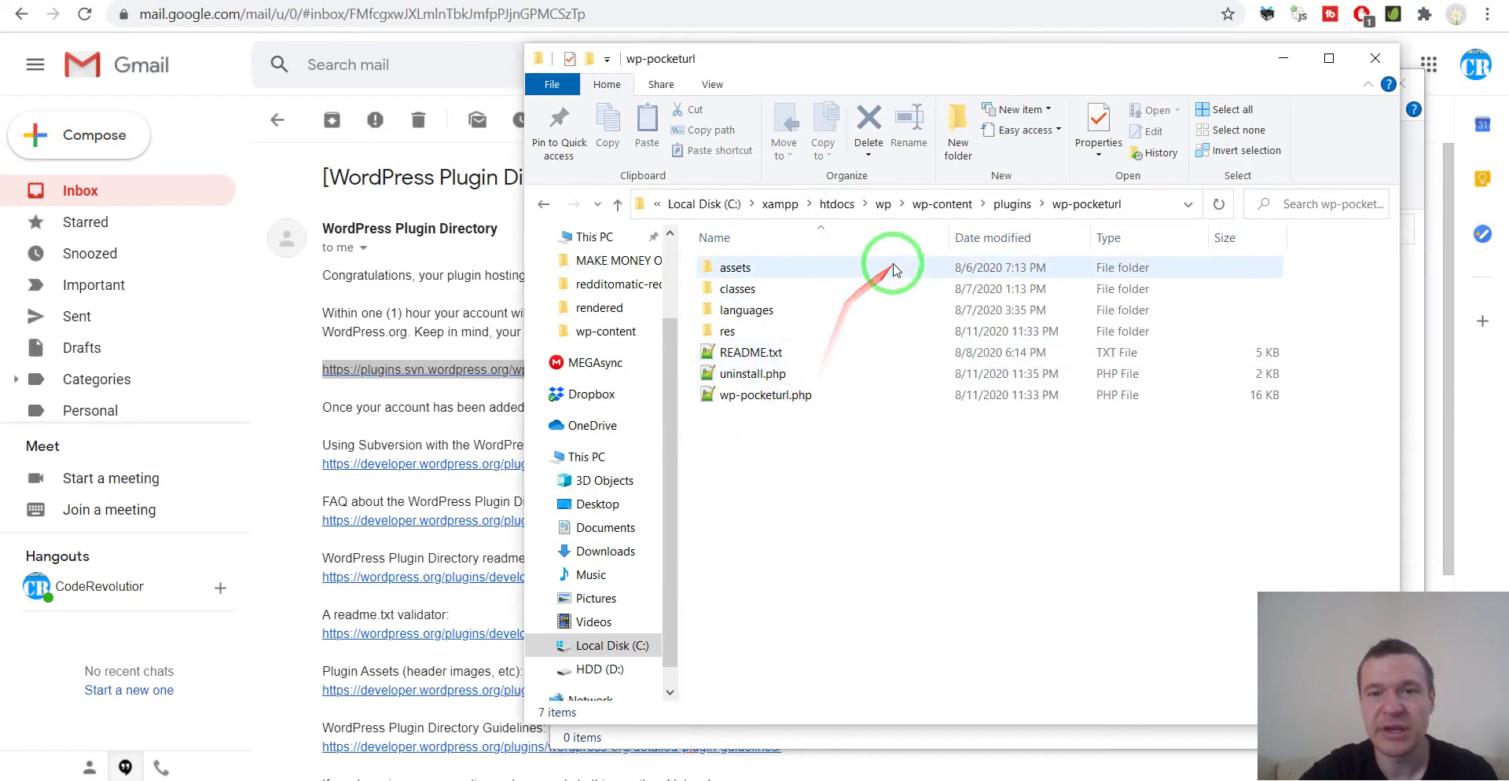
drag(912, 485, 734, 257)
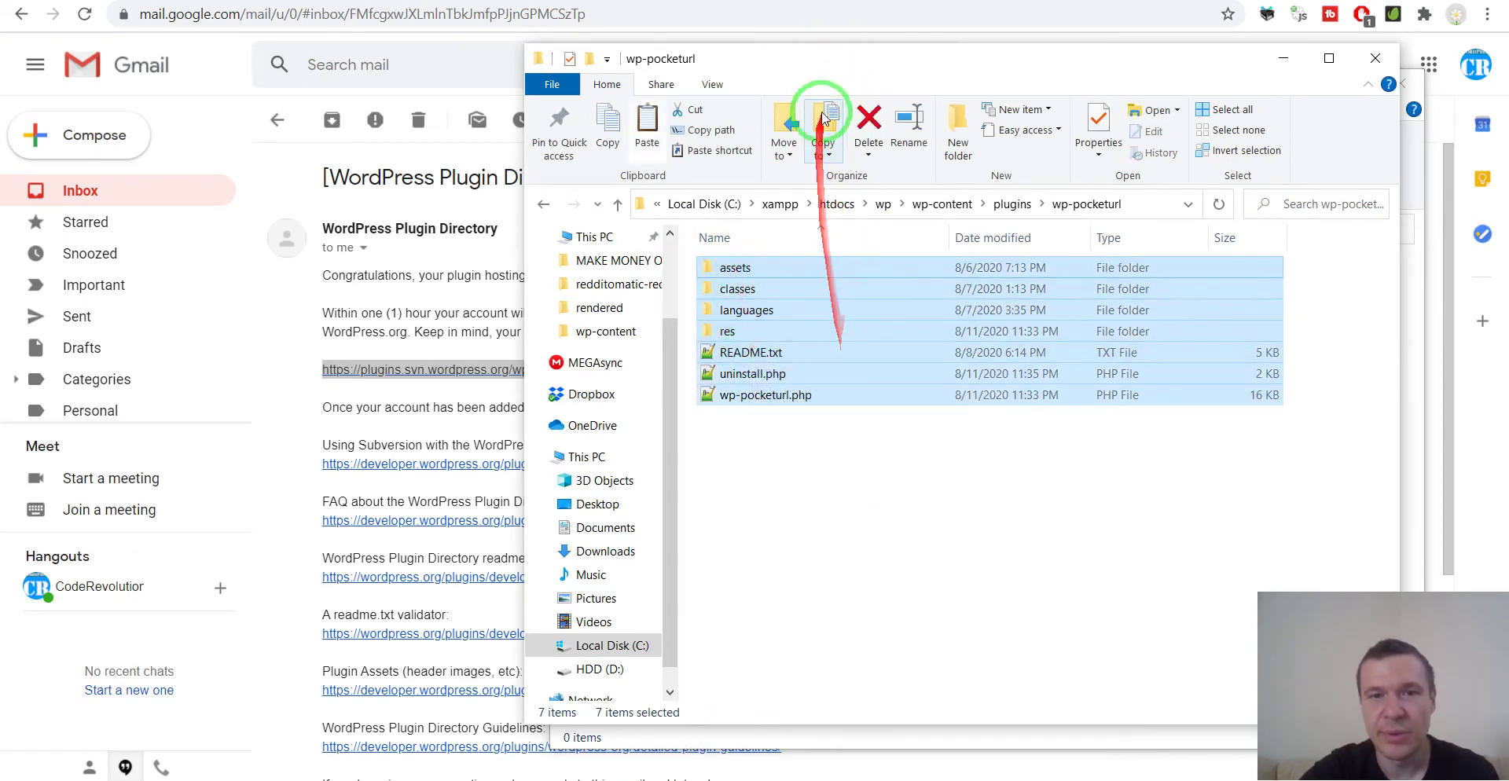
drag(744, 48, 330, 44)
drag(1178, 10, 1276, 88)
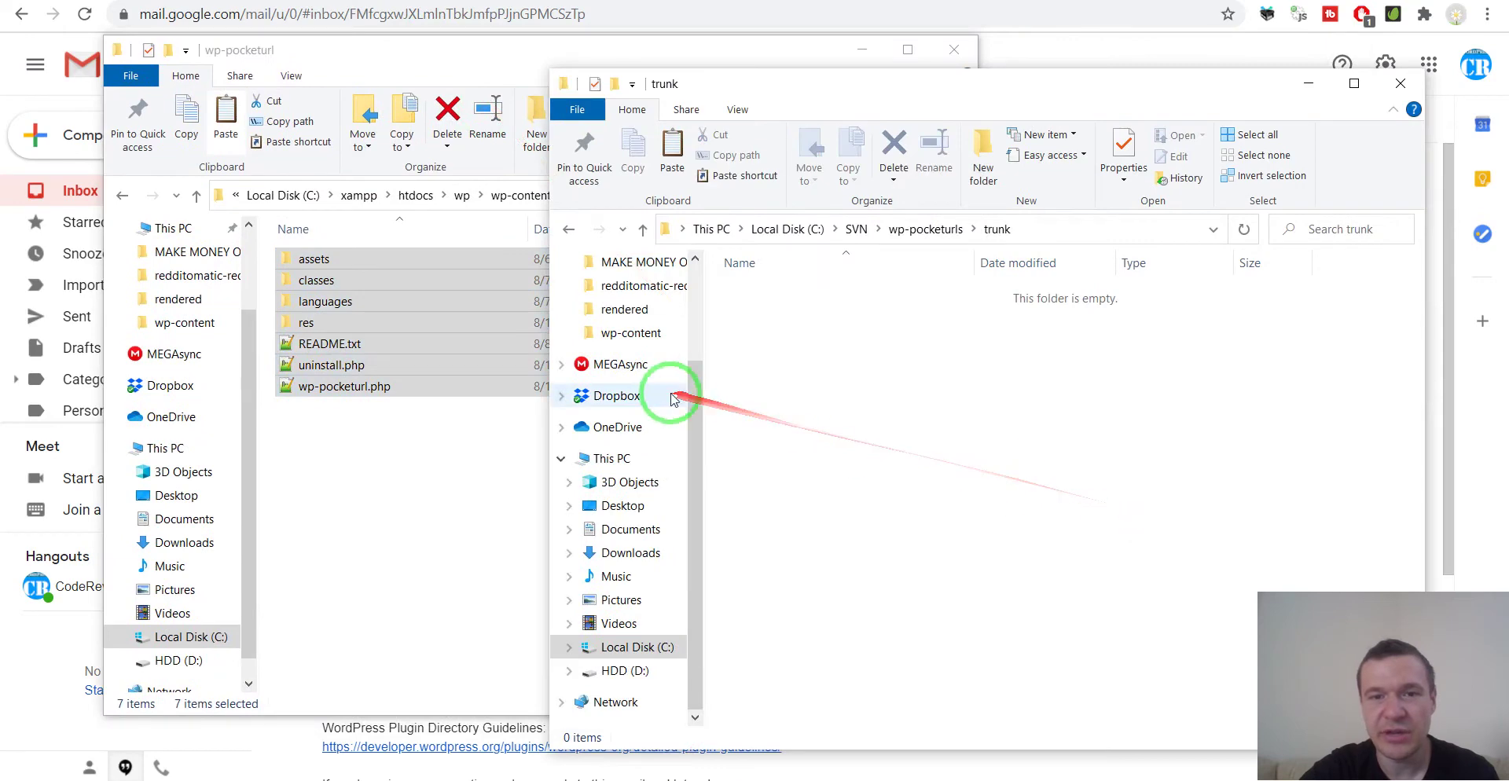
key(ctrl+v)
click(472, 47)
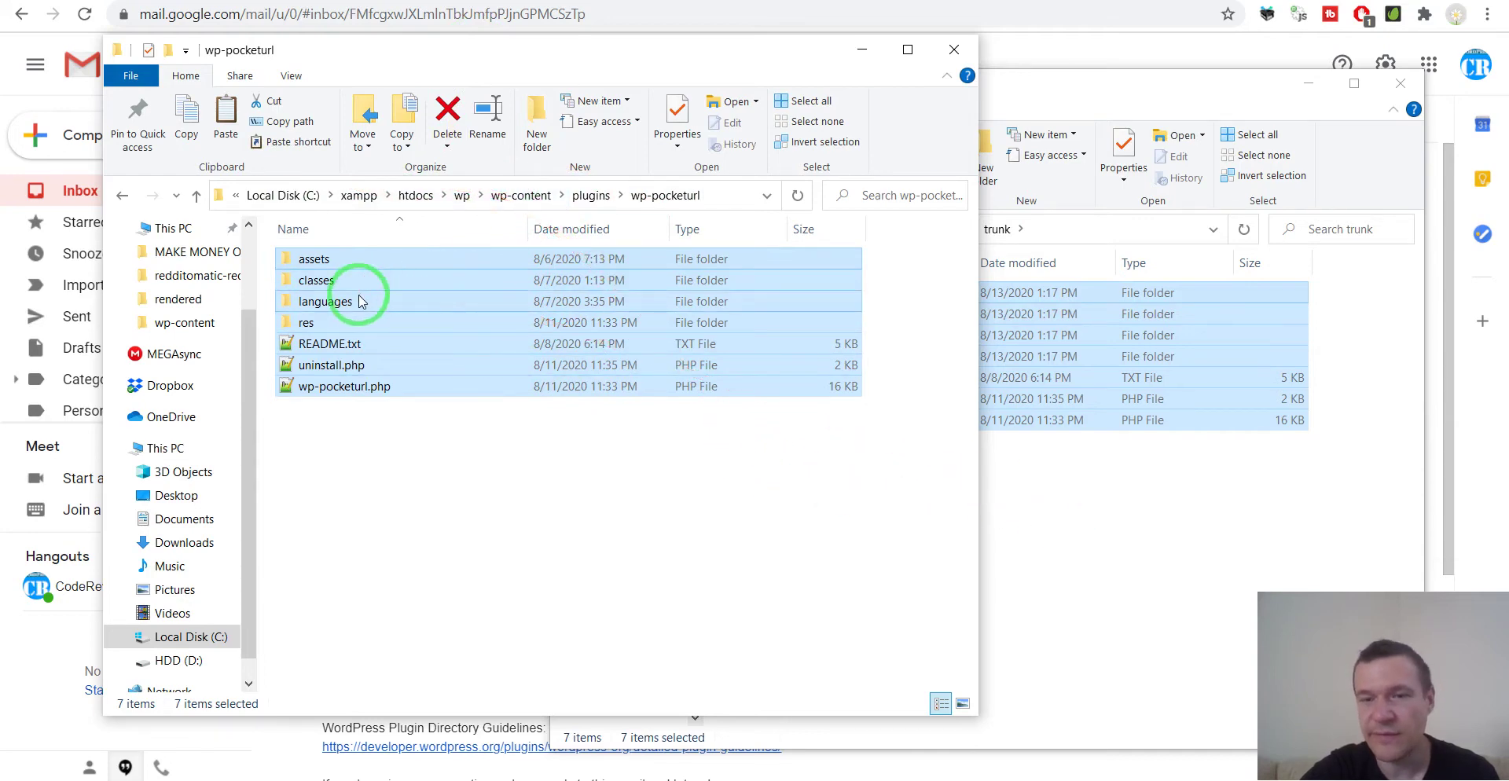
click(1084, 542)
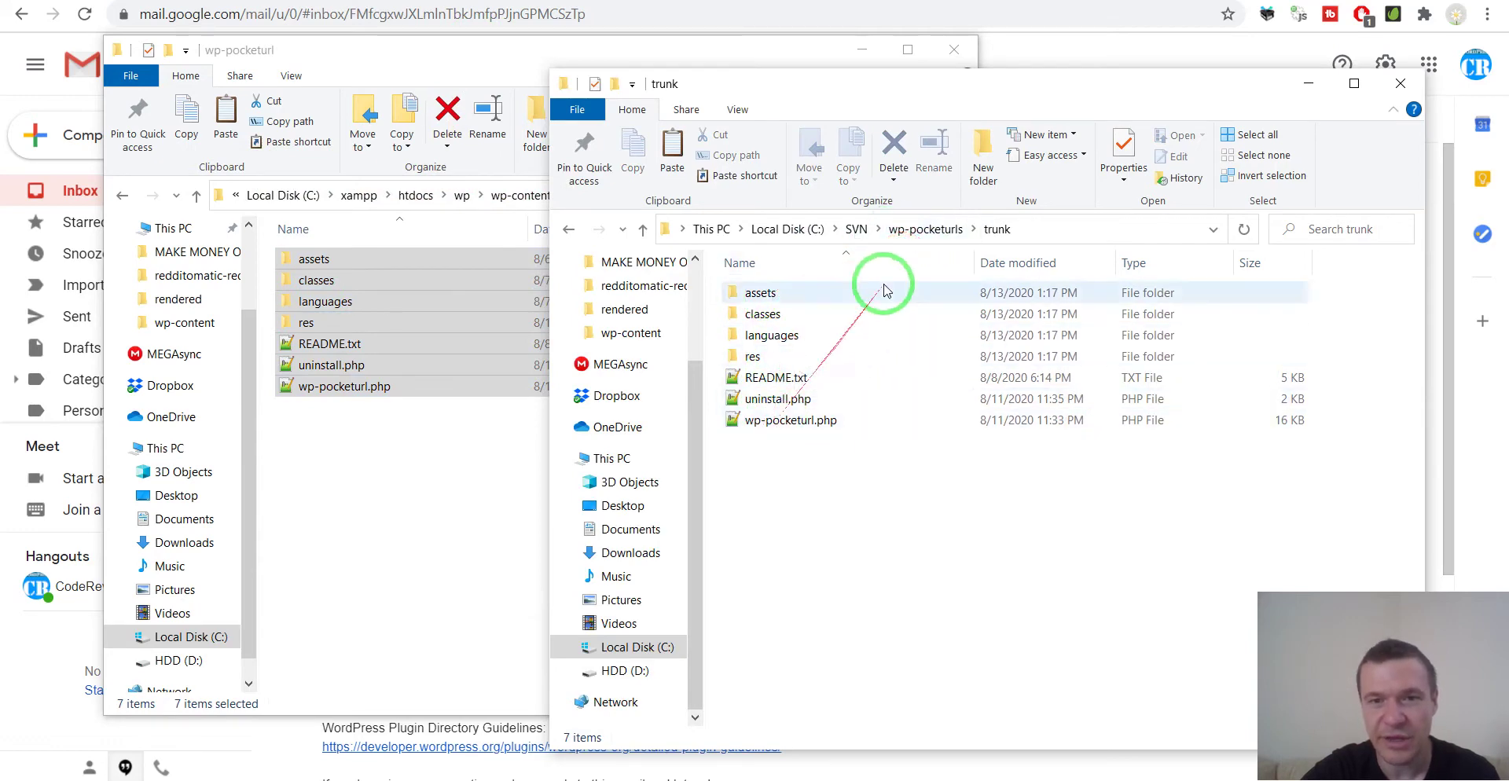
- Examine the tags\1.0 folder of the covid-19-coronavirus-viral-pandemic-prediction-tools-free-version plugin in the SVN folder as a versioning reference
click(856, 229)
double_click(807, 294)
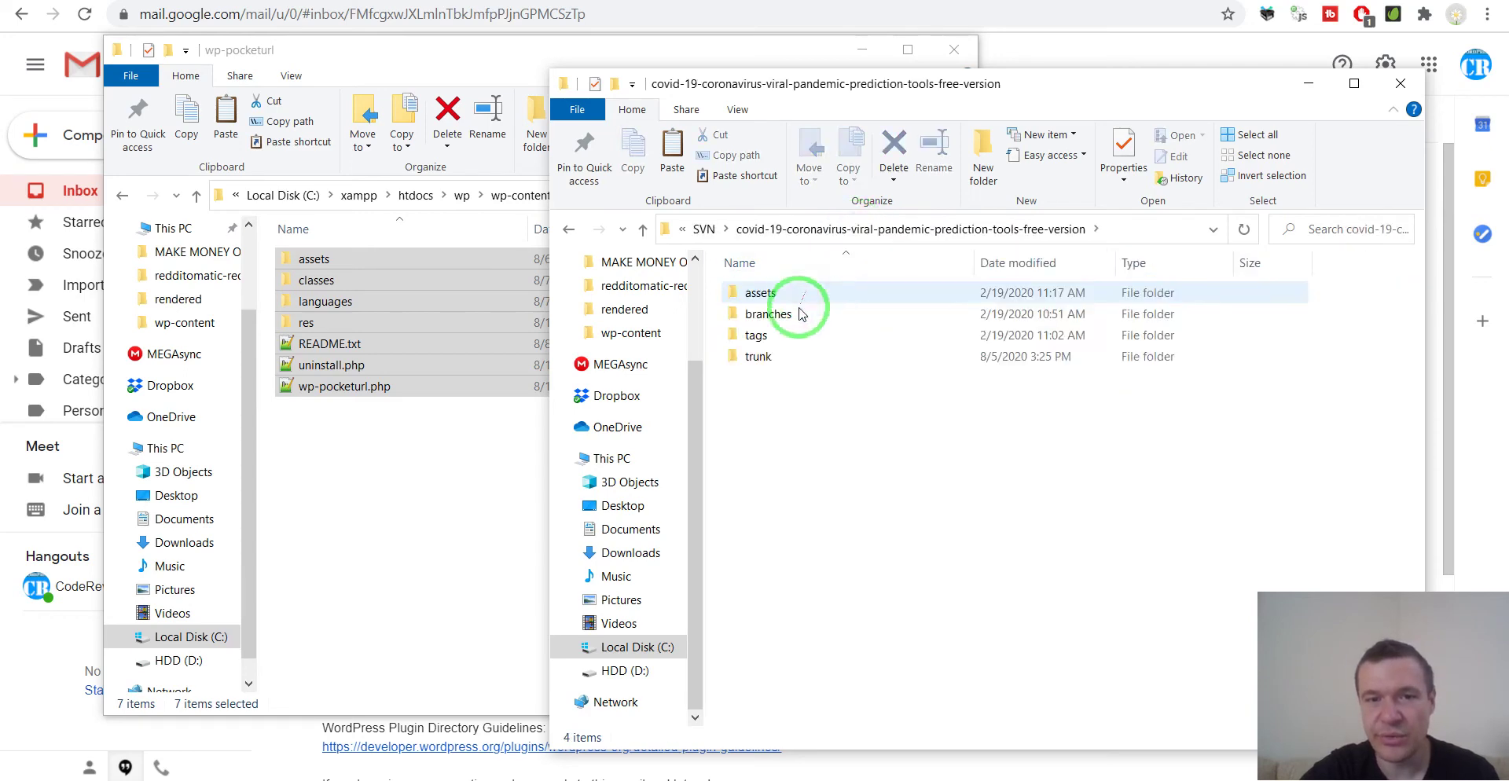
click(764, 337)
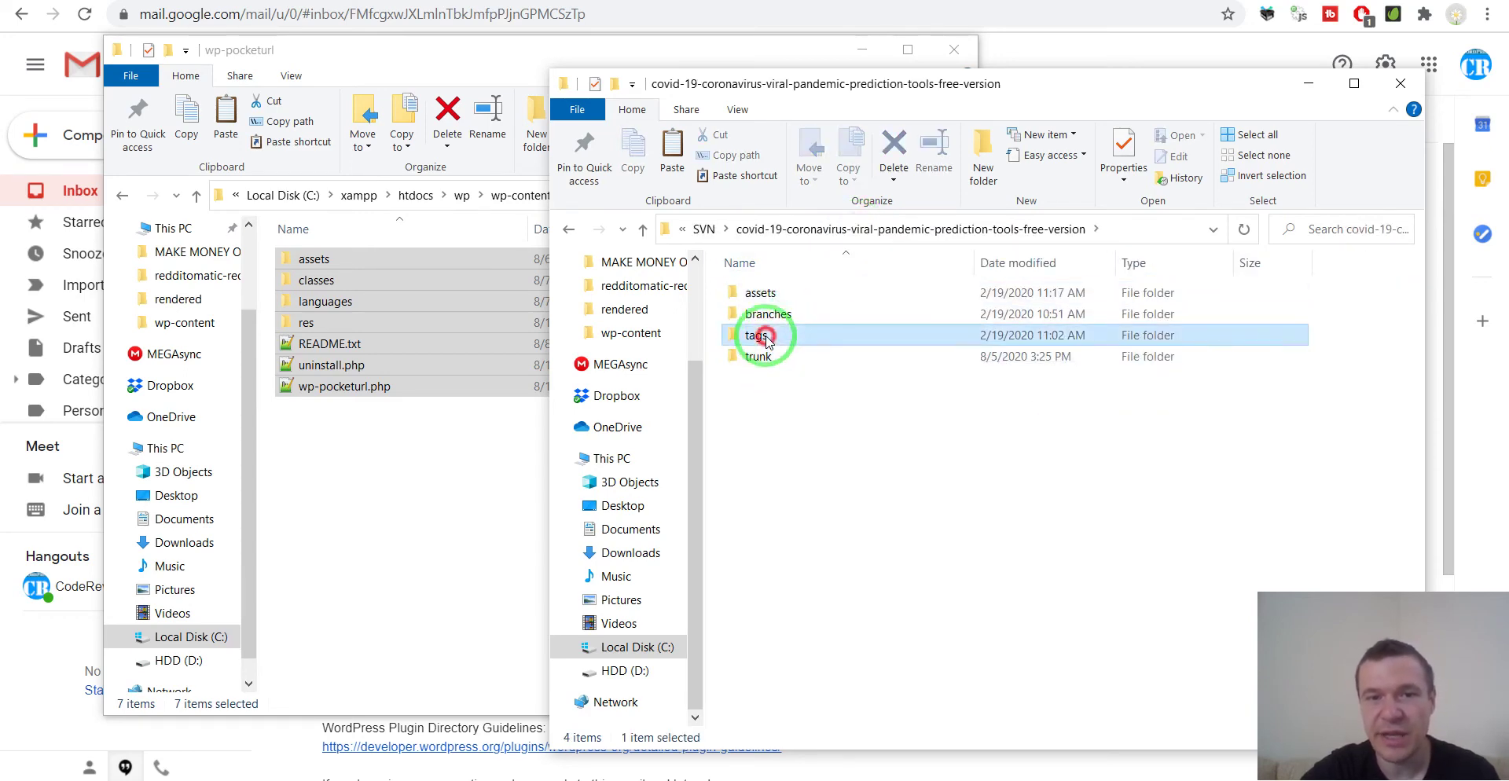
double_click(765, 338)
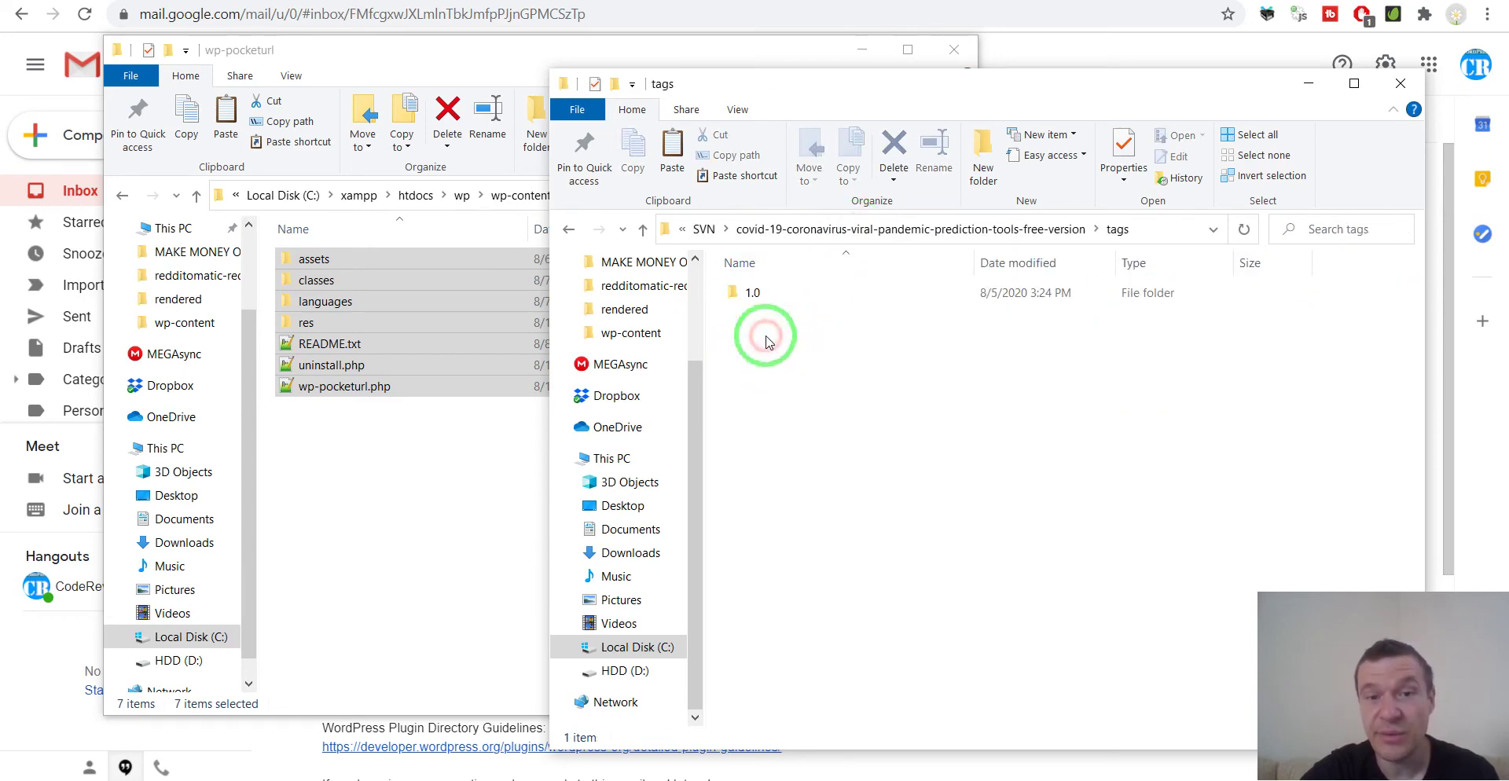
double_click(756, 296)
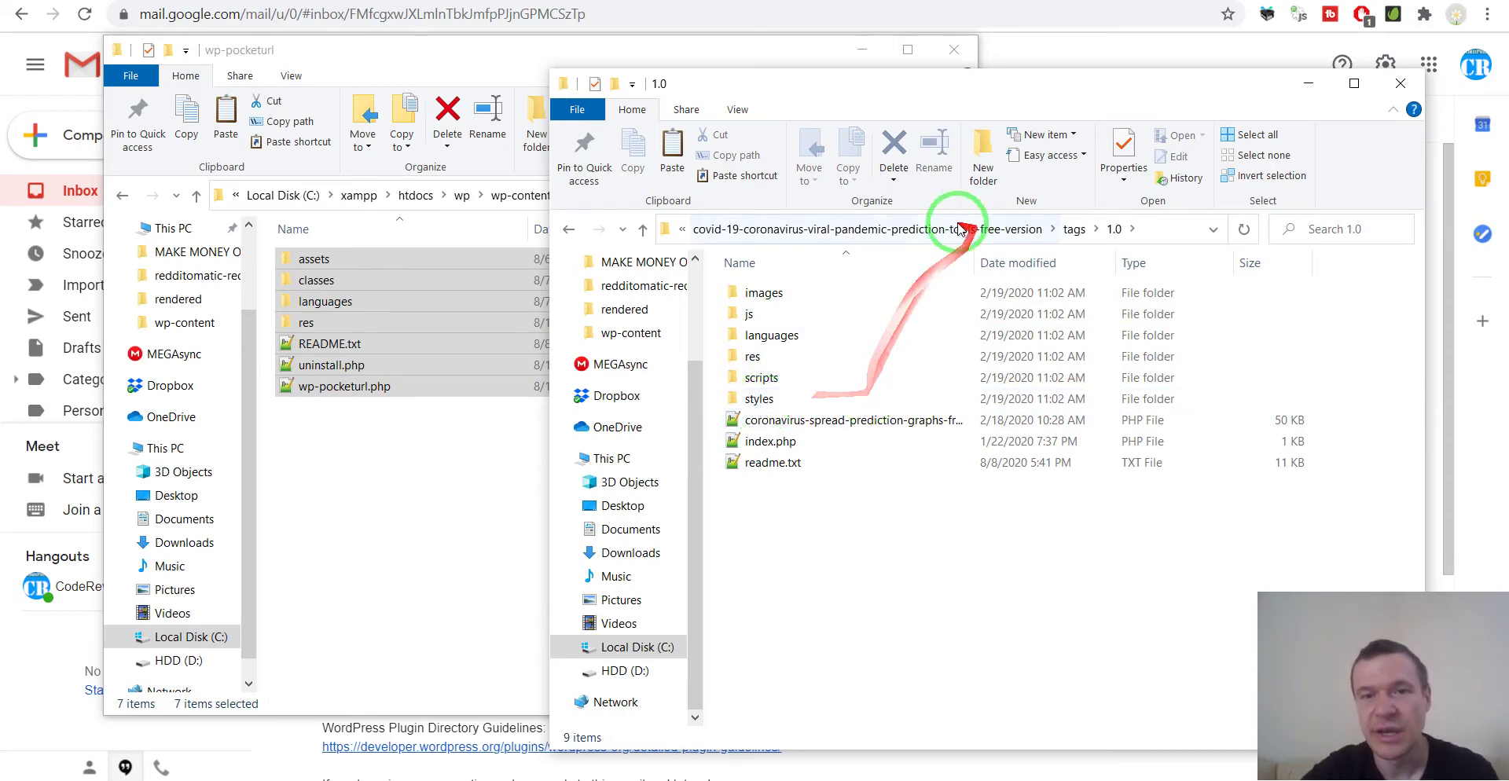
- Create a 1.0.0 folder inside the tags folder of C:\SVN\wp-pocketurls and paste the copied plugin files into it
click(794, 229)
click(705, 228)
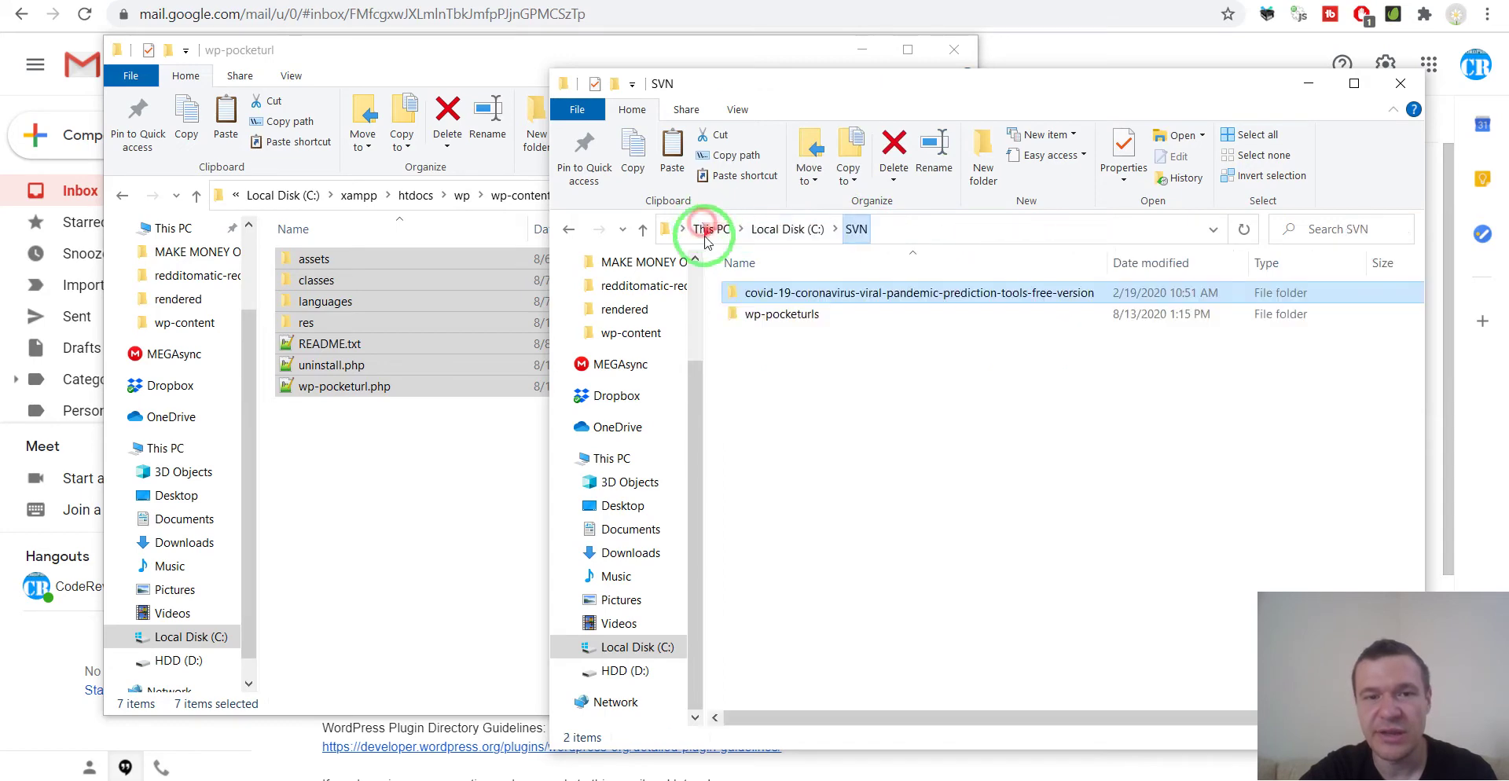
double_click(756, 314)
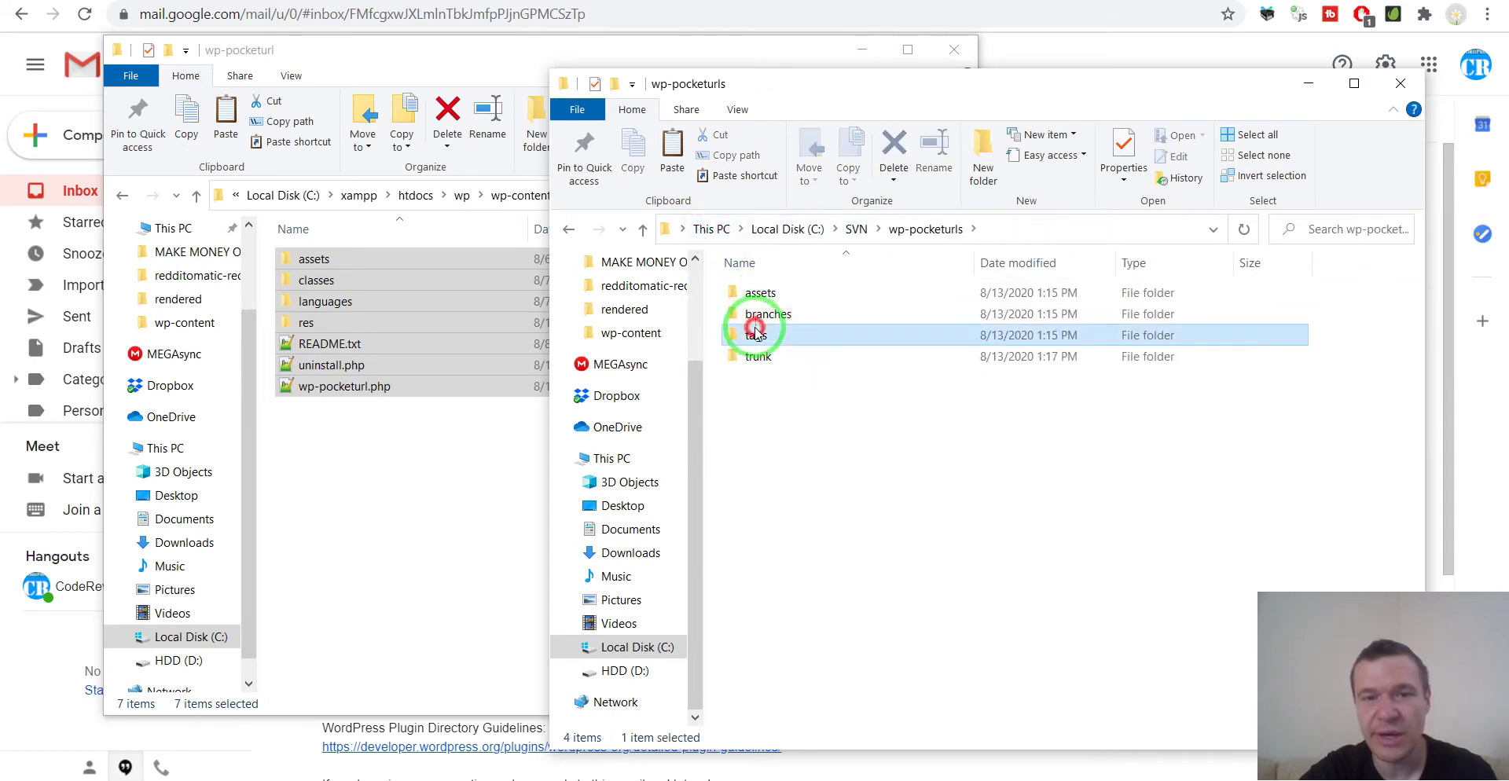
double_click(752, 333)
right_click(754, 328)
mouse_move(824, 672)
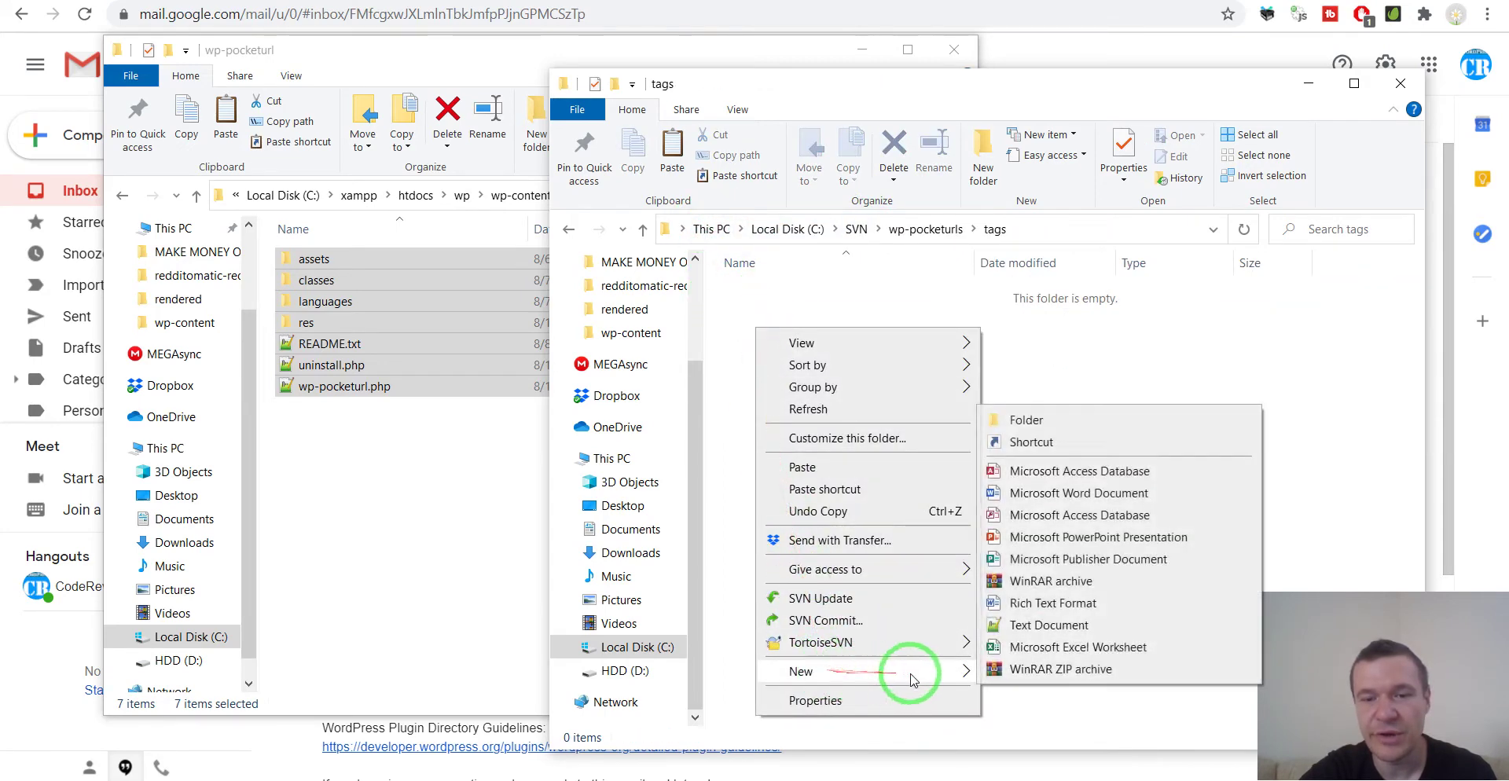
click(1043, 421)
text(1.0.0)
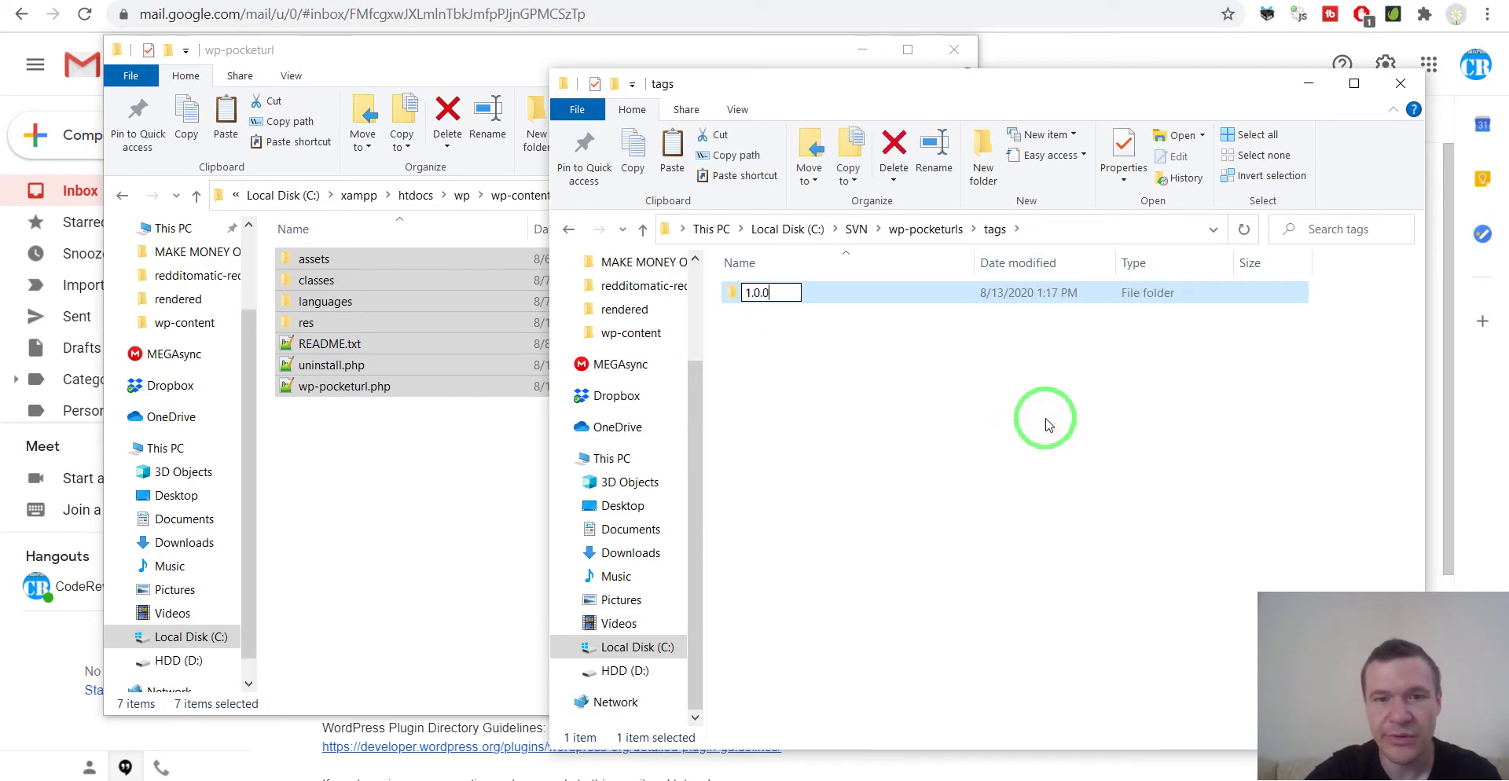
key(Return)
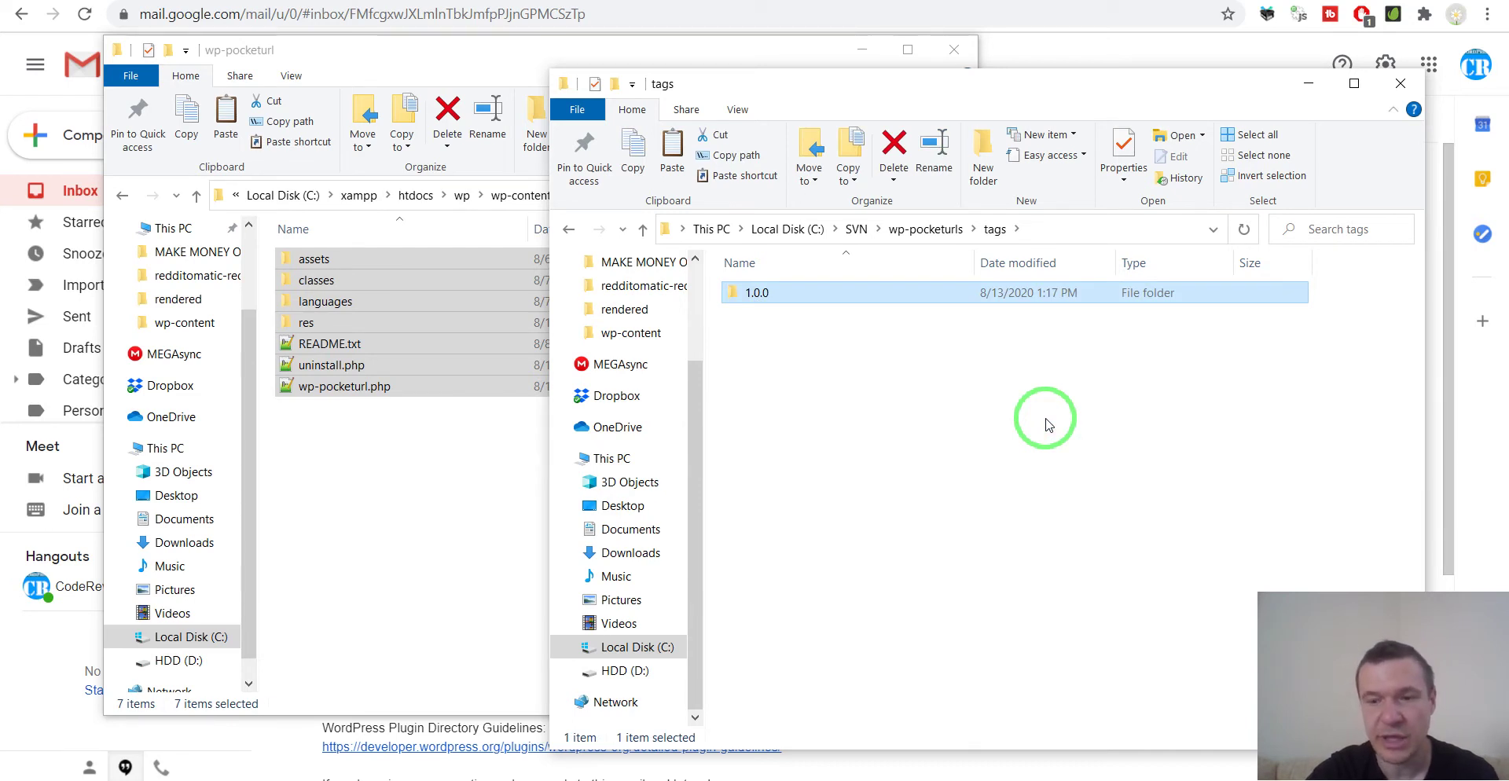
key(Return)
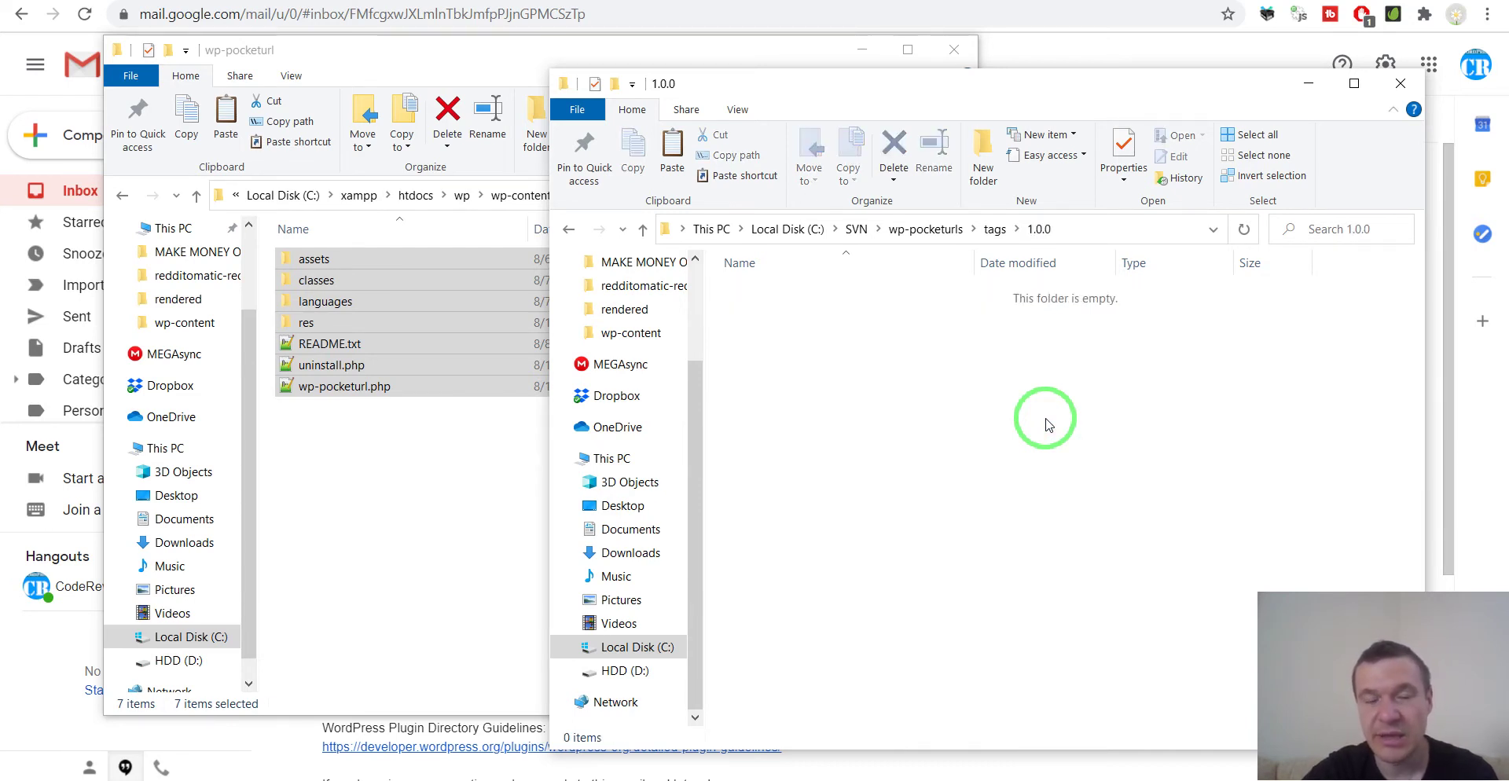
key(ctrl+v)
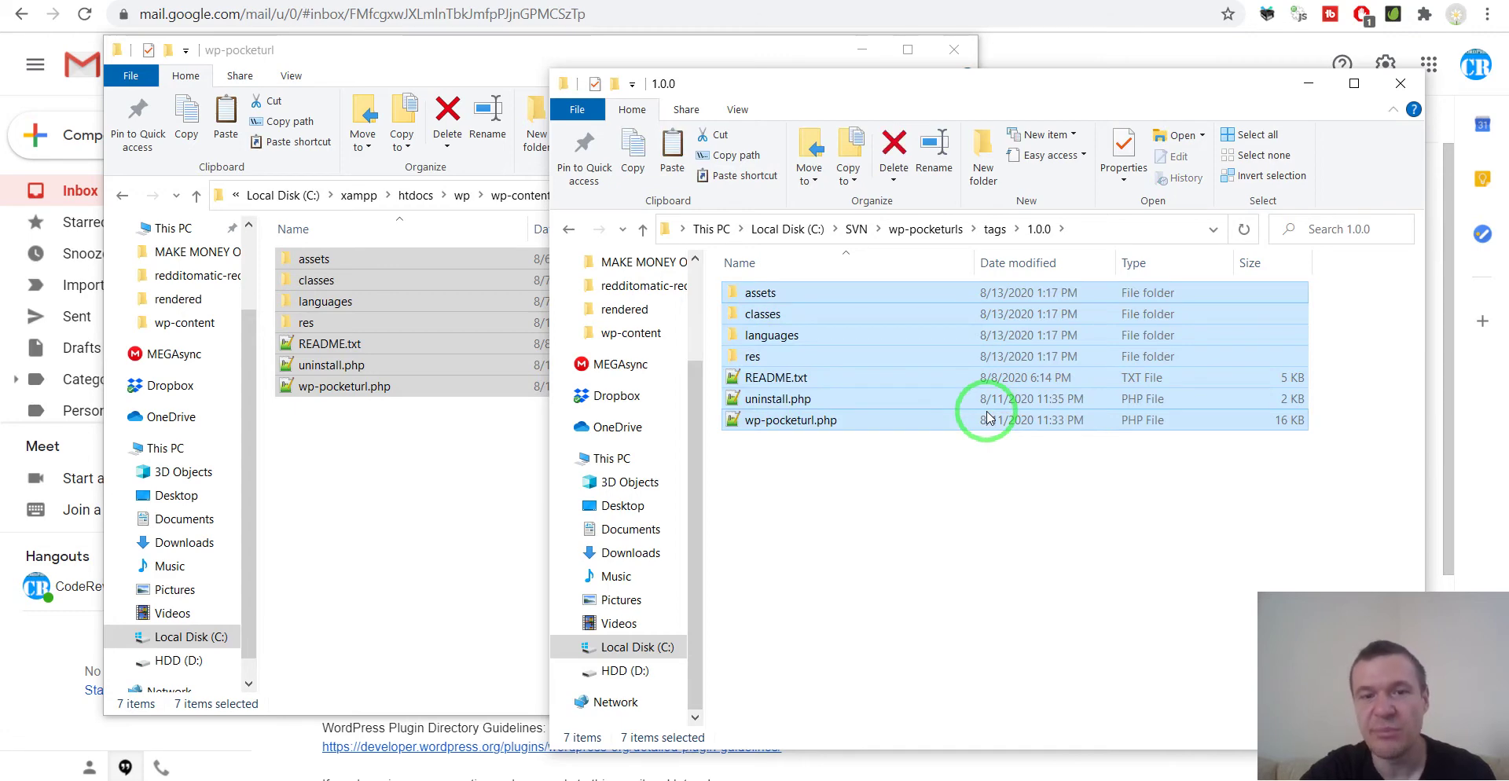
- Review the trunk and tags\1.0.0 folders of wp-pocketurls
click(949, 233)
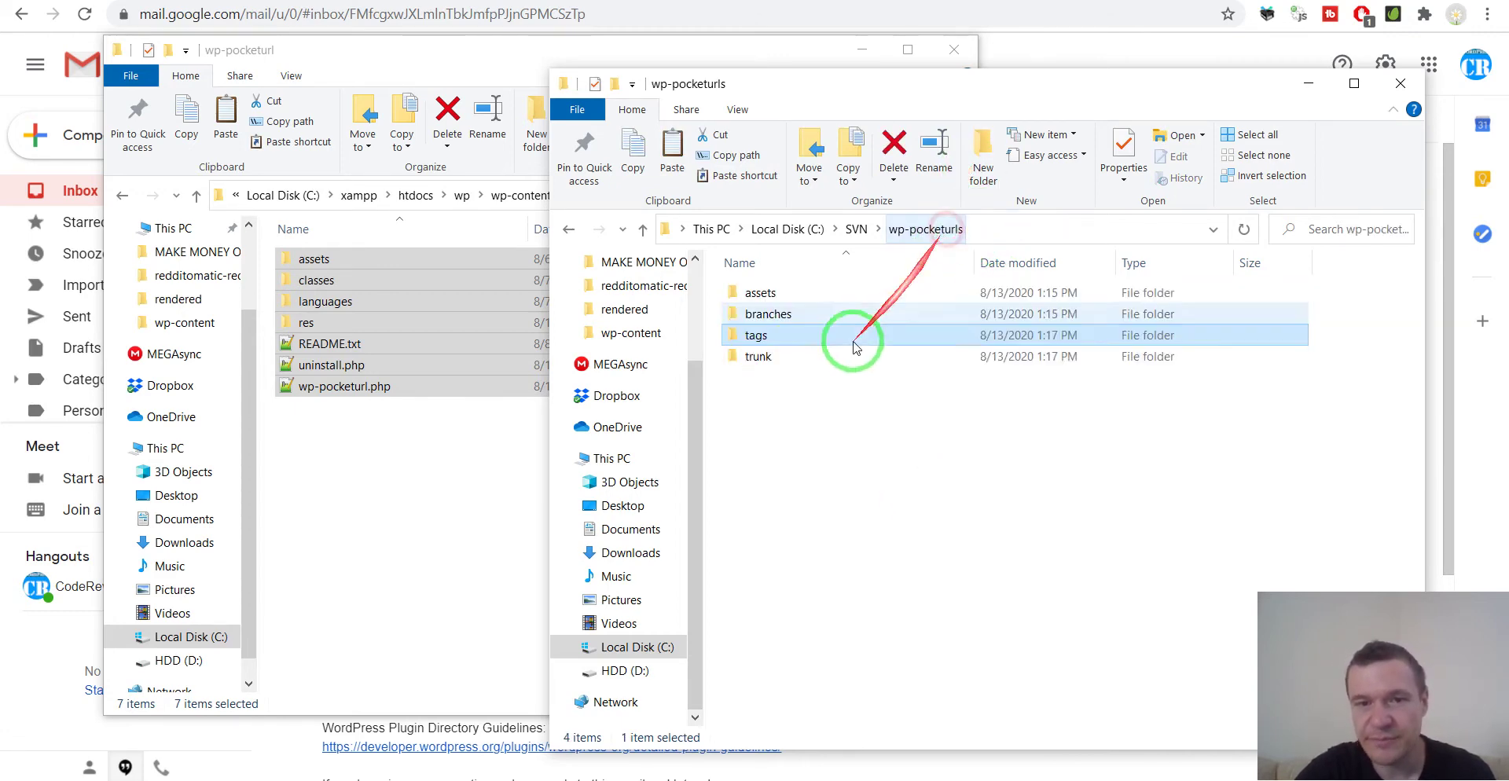
double_click(749, 358)
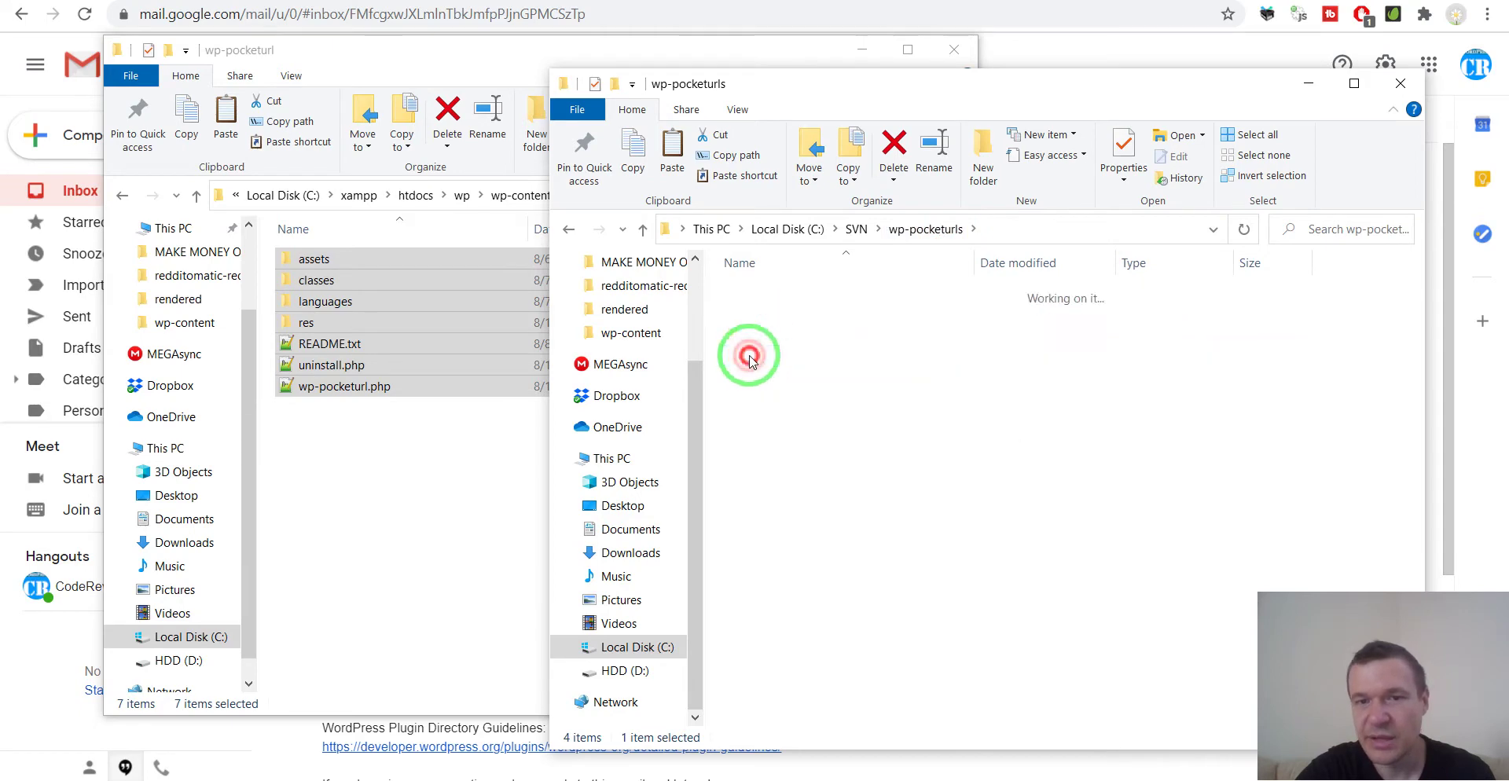
click(569, 229)
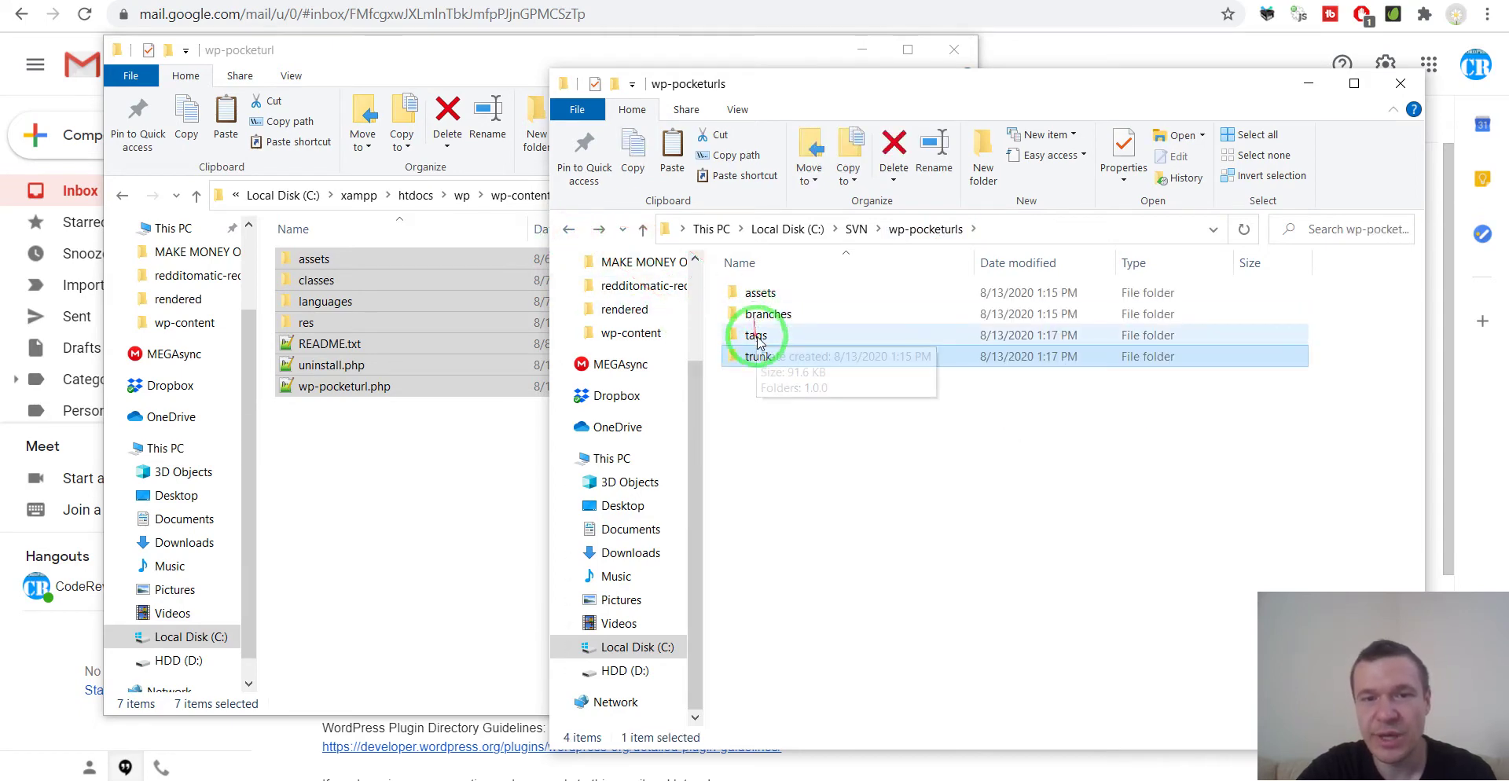
double_click(755, 336)
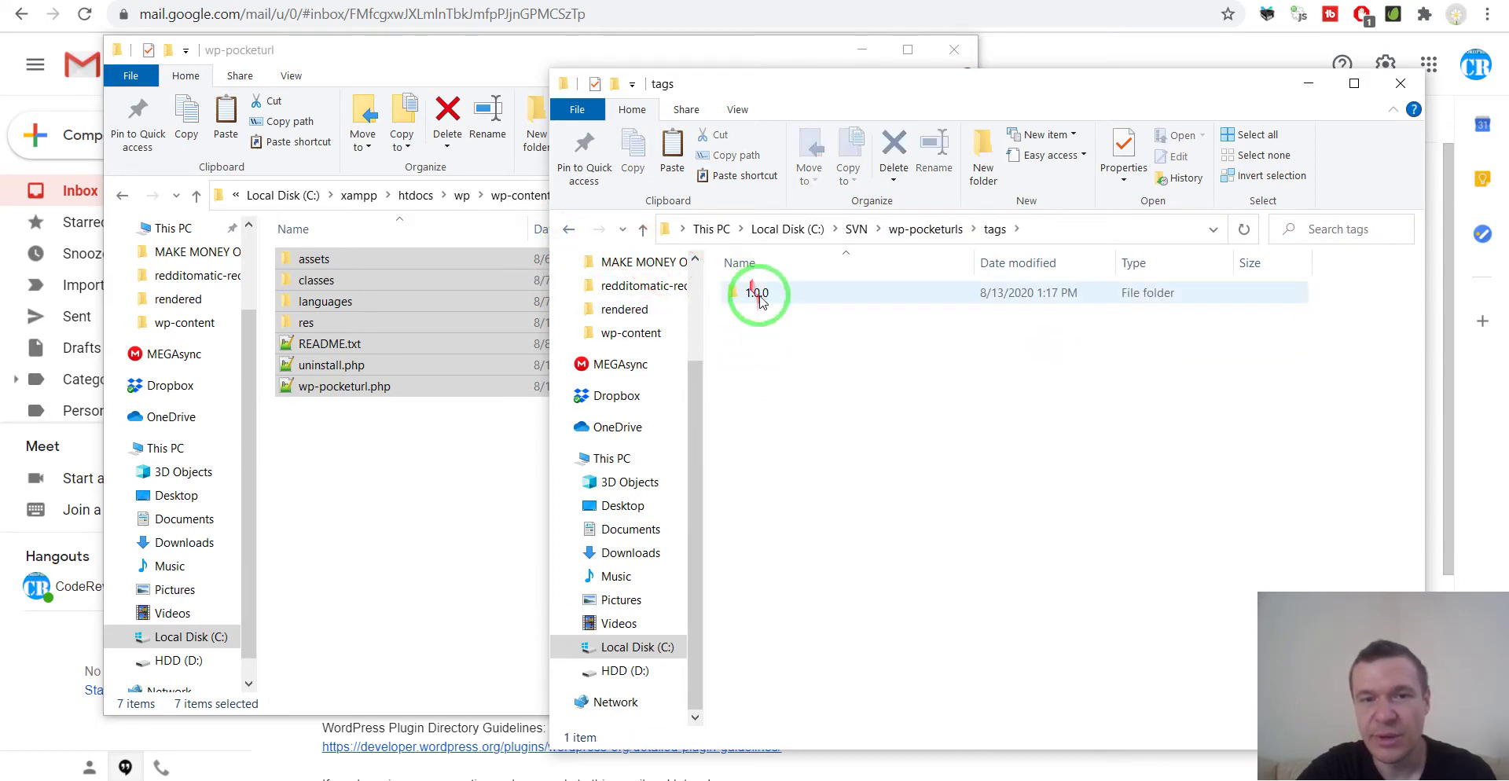
click(569, 228)
click(599, 229)
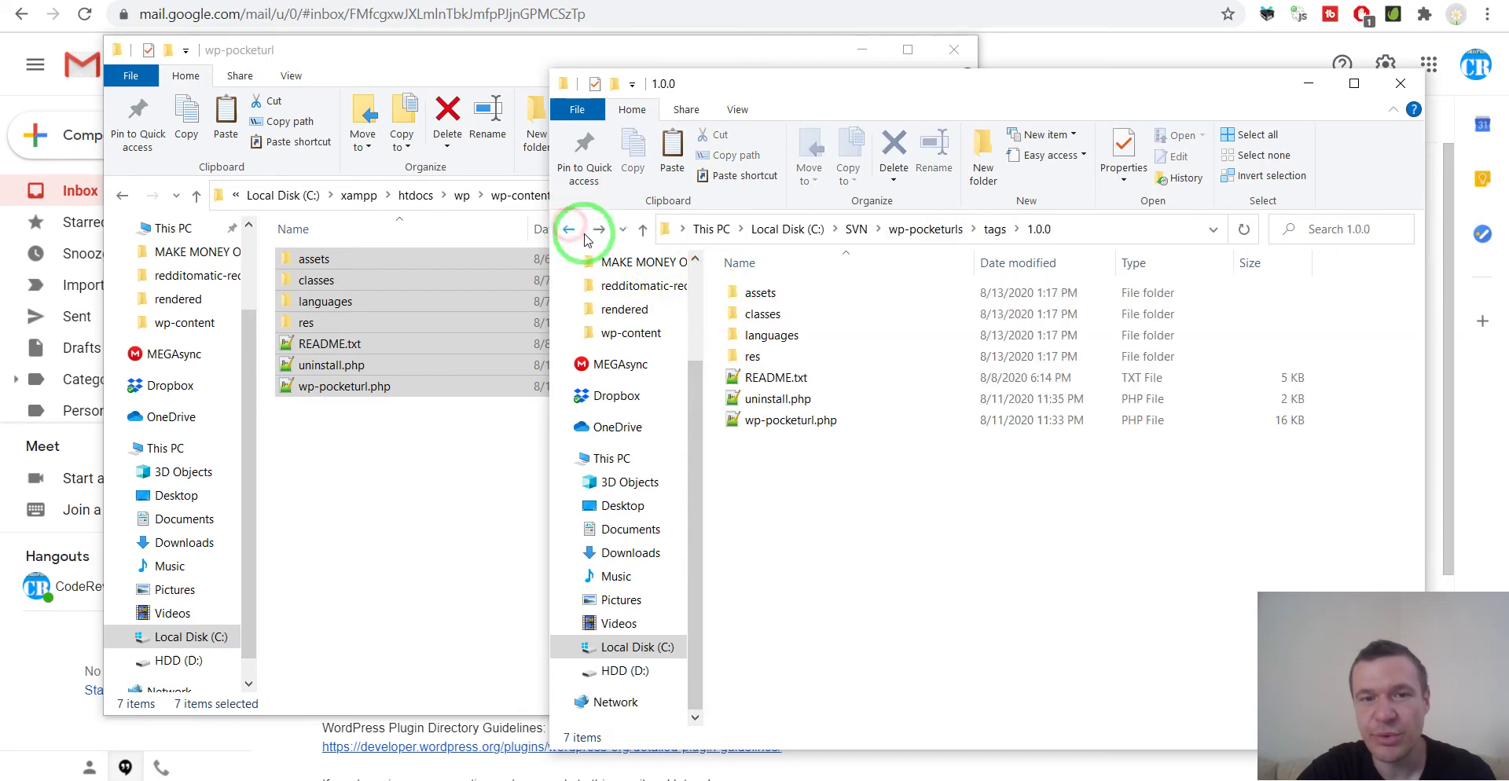
- Look inside the branches and assets folders of the covid-19-coronavirus-viral-pandemic-prediction-tools-free-version plugin as a reference
click(856, 228)
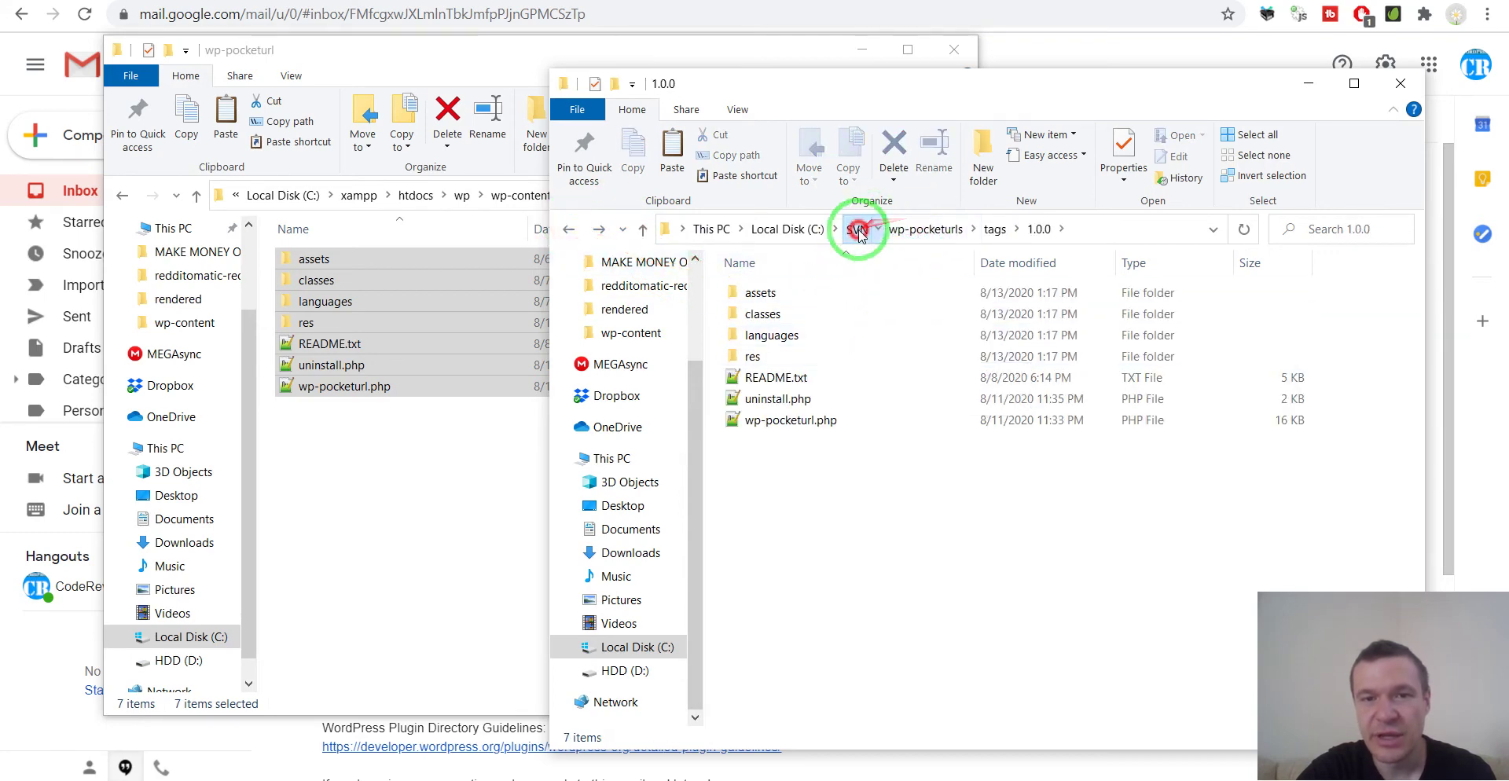
double_click(766, 293)
click(768, 313)
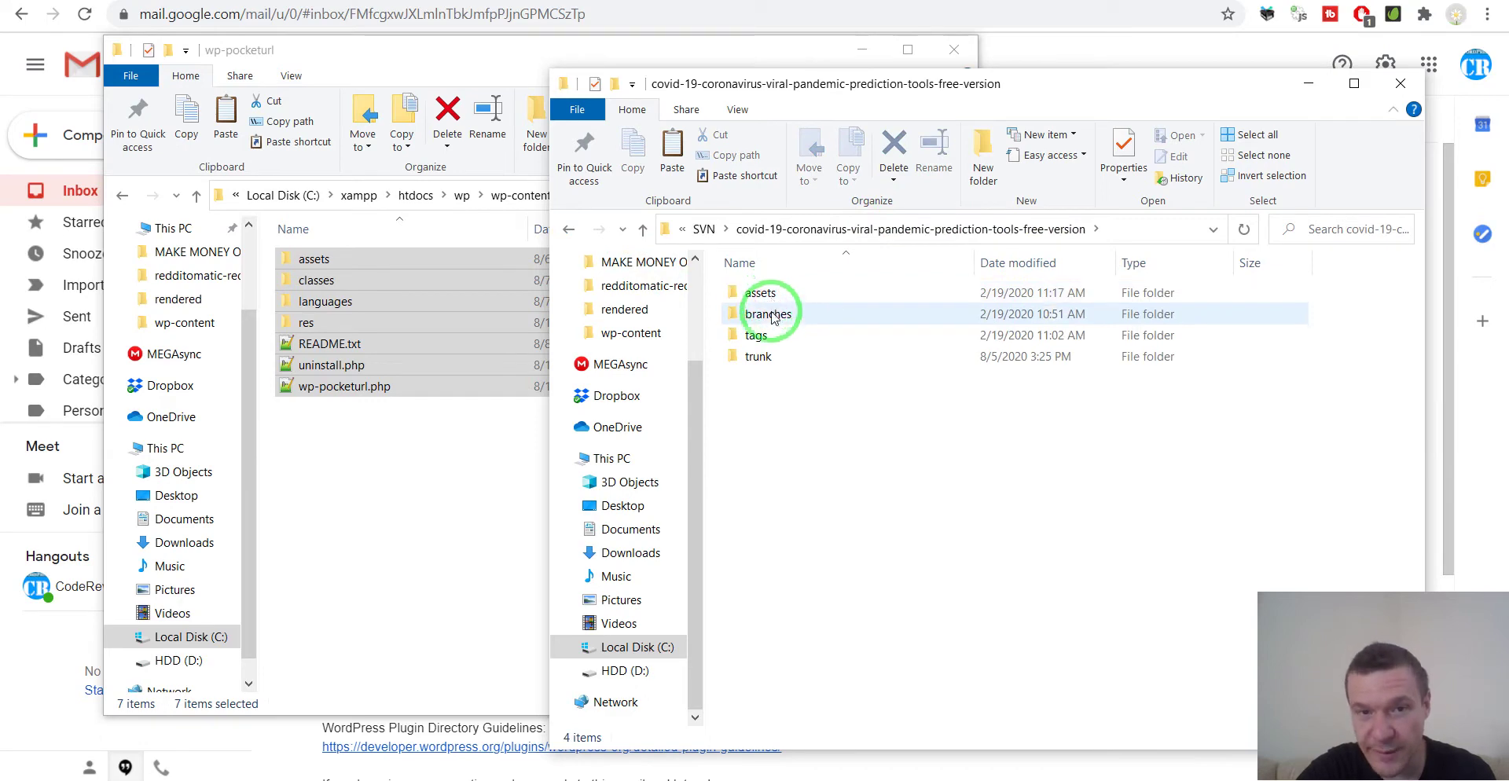
double_click(768, 313)
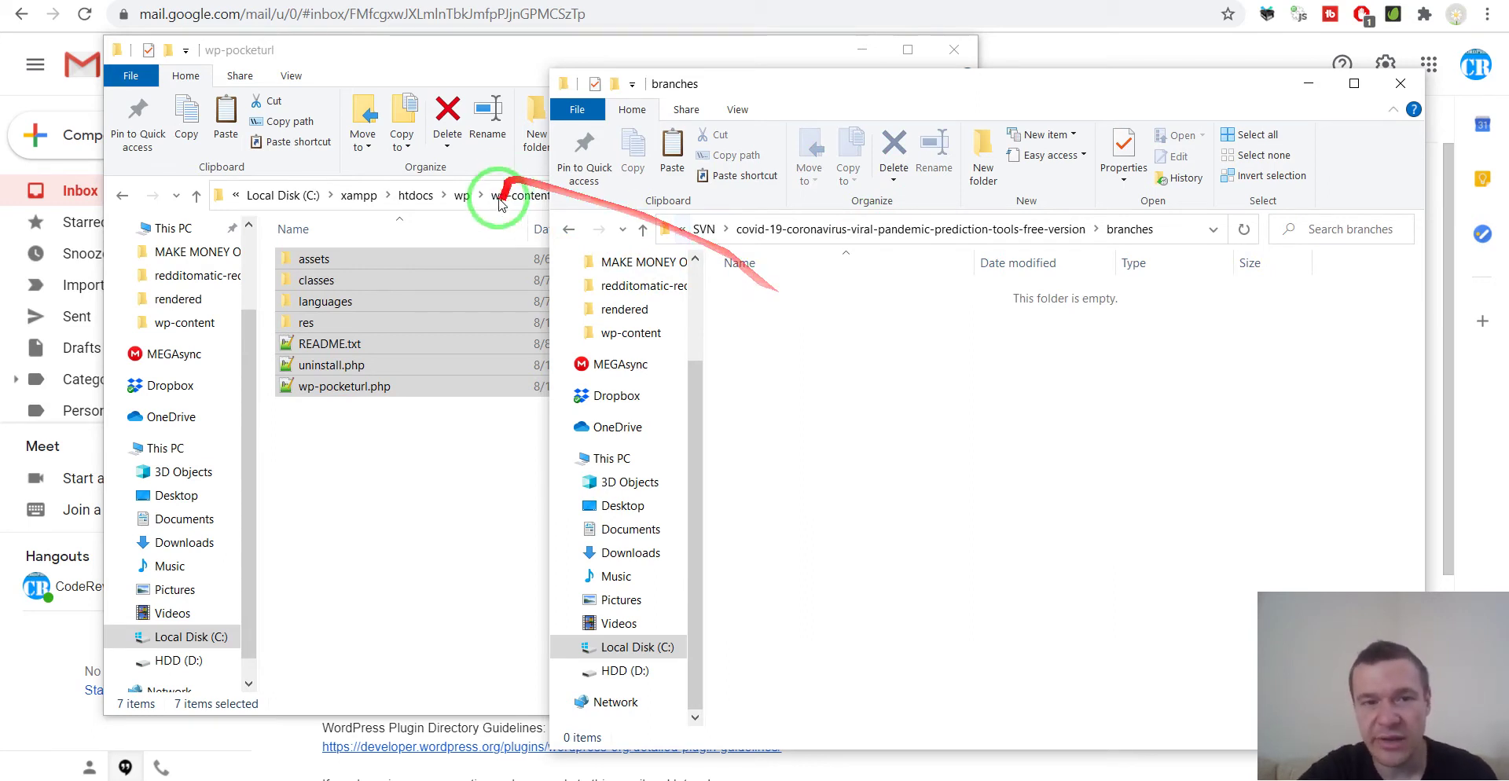
click(569, 231)
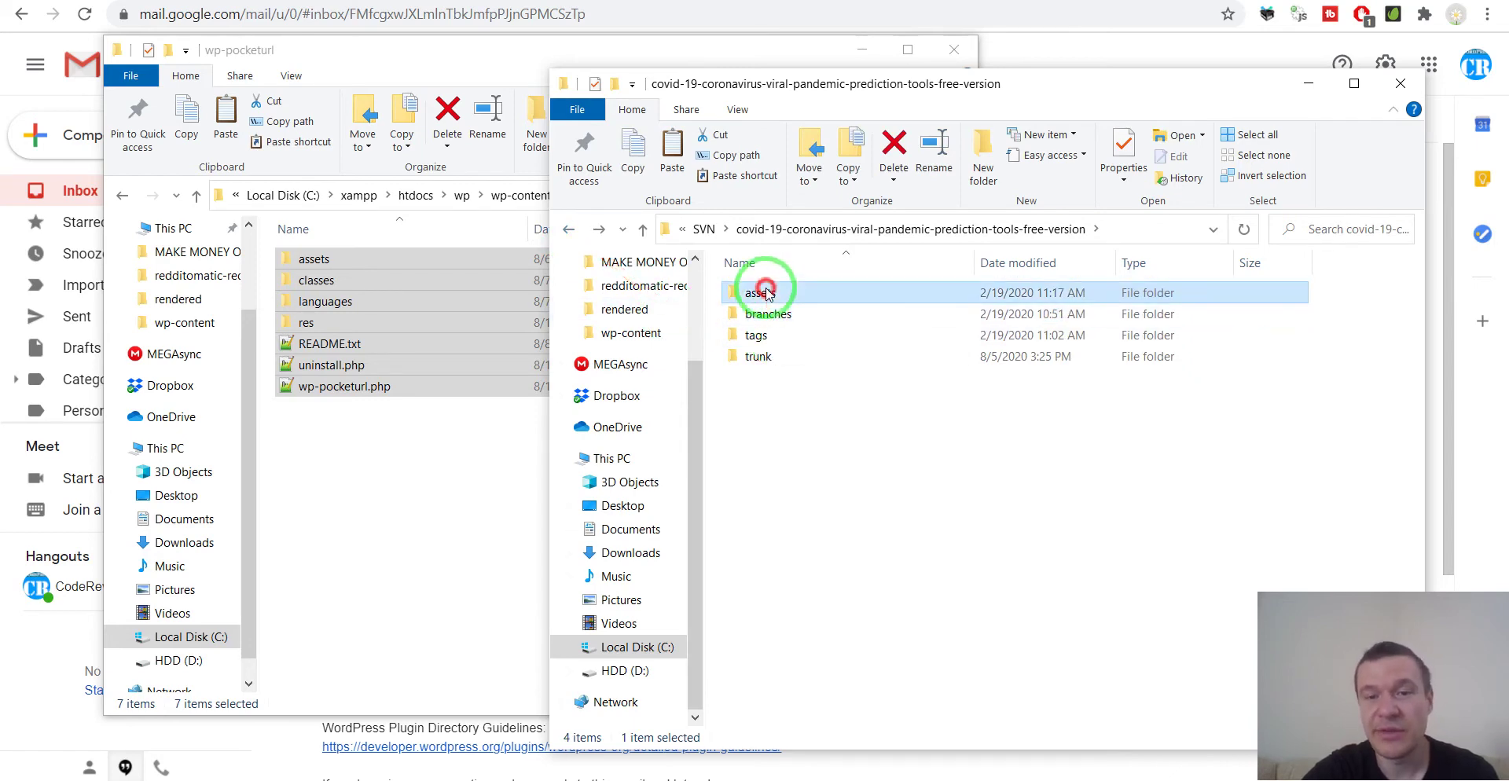
double_click(762, 294)
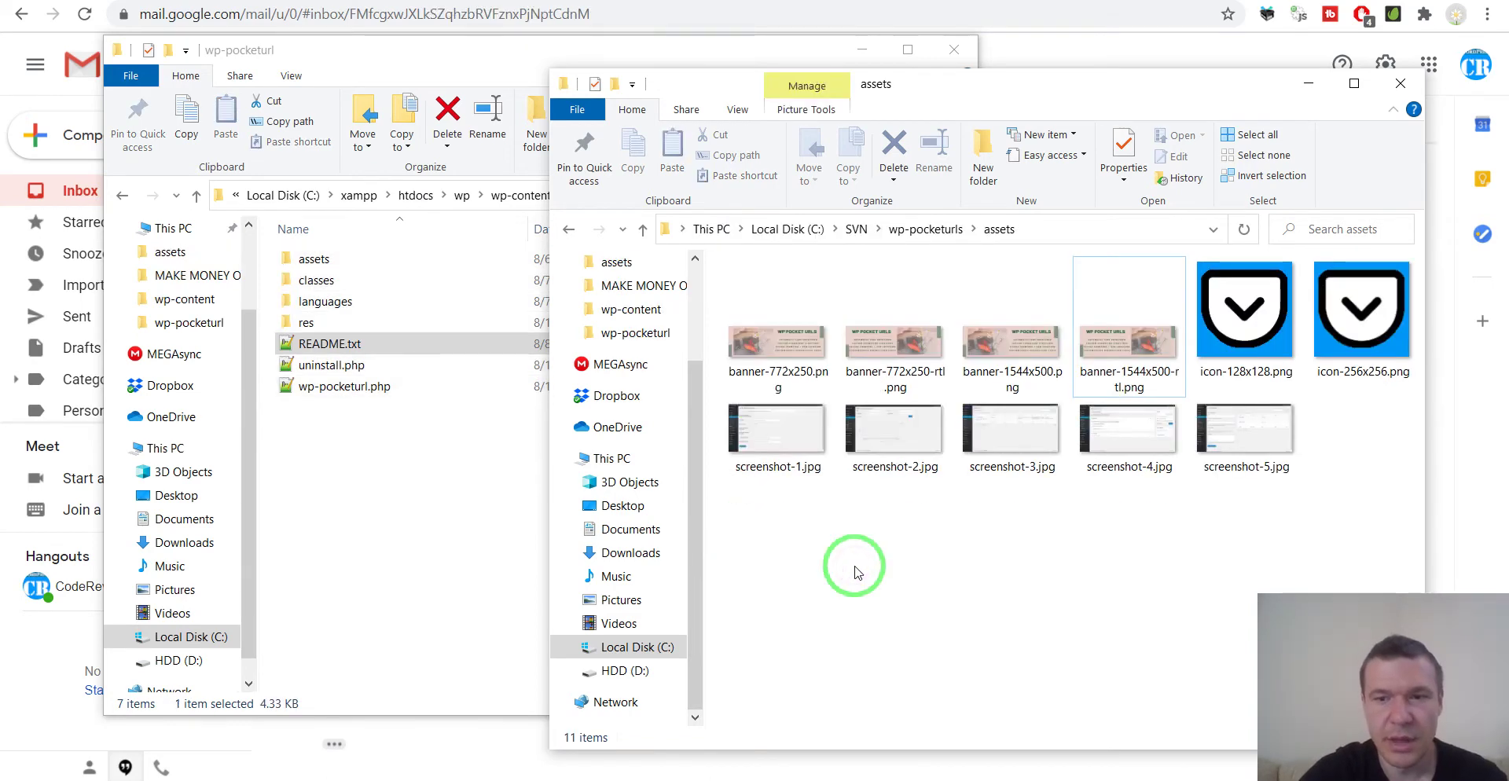
- View banner-772x250.png and its right-to-left version banner-772x250-rtl.png in the wp-pocketurls assets folder, closing each image after viewing
click(774, 347)
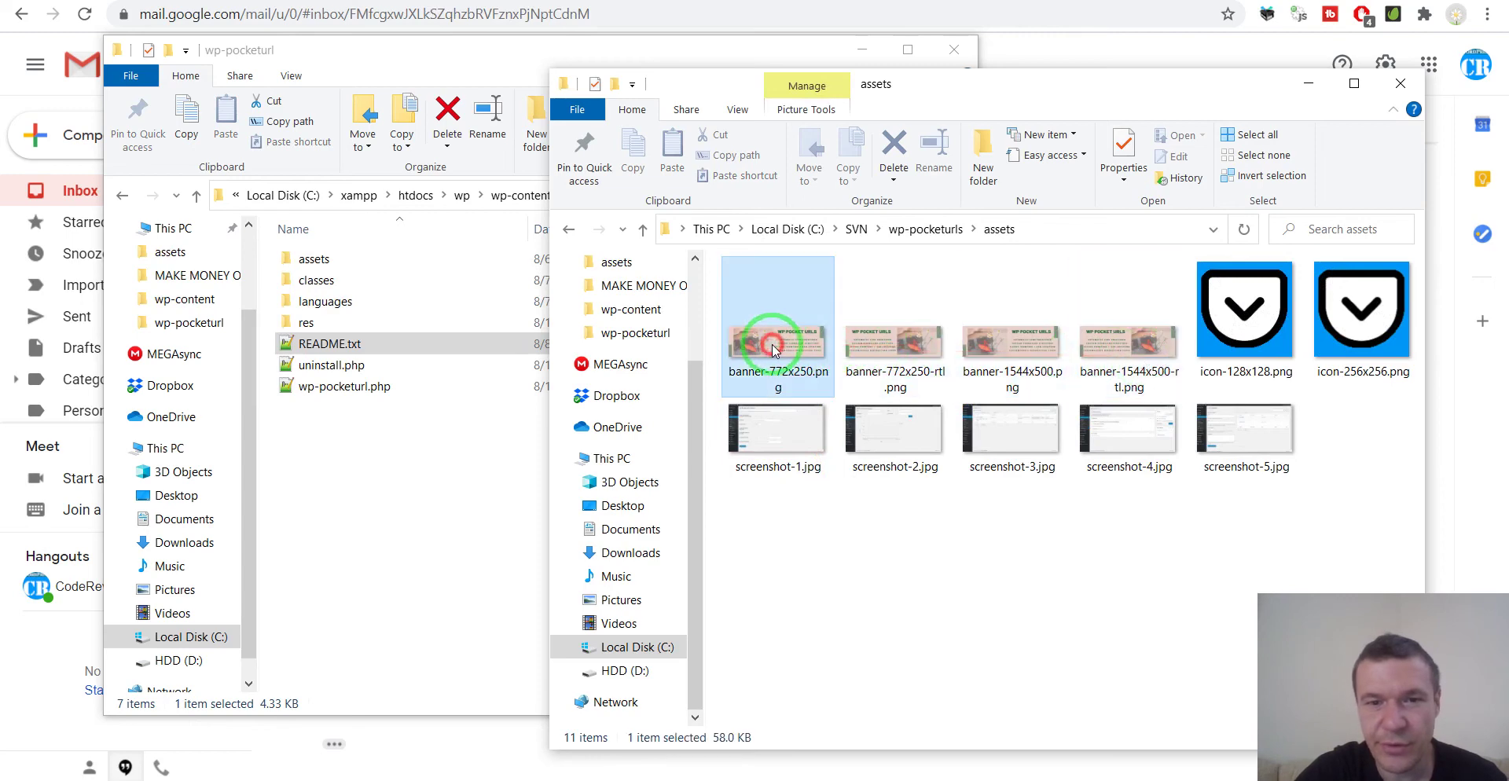
double_click(774, 348)
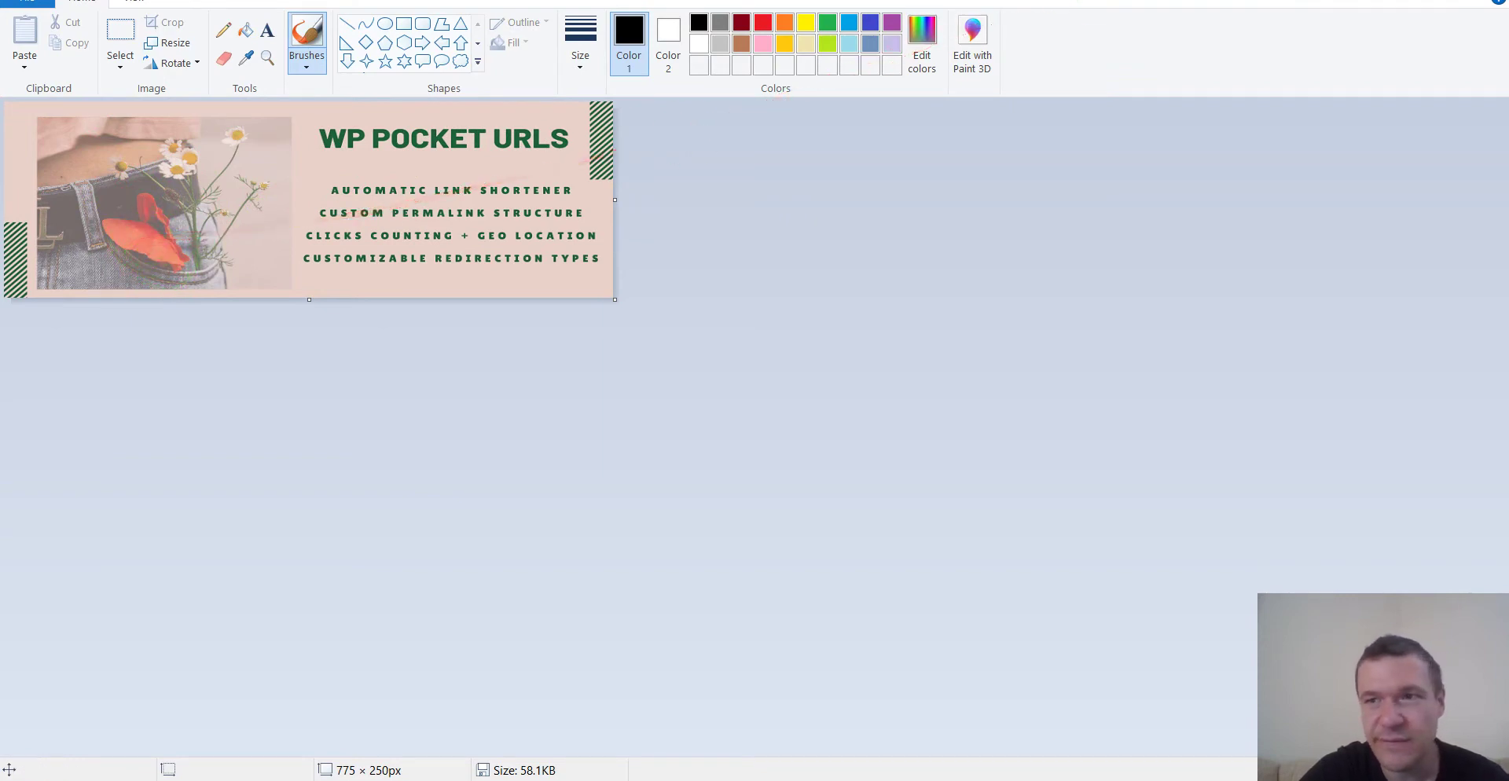
click(1489, 0)
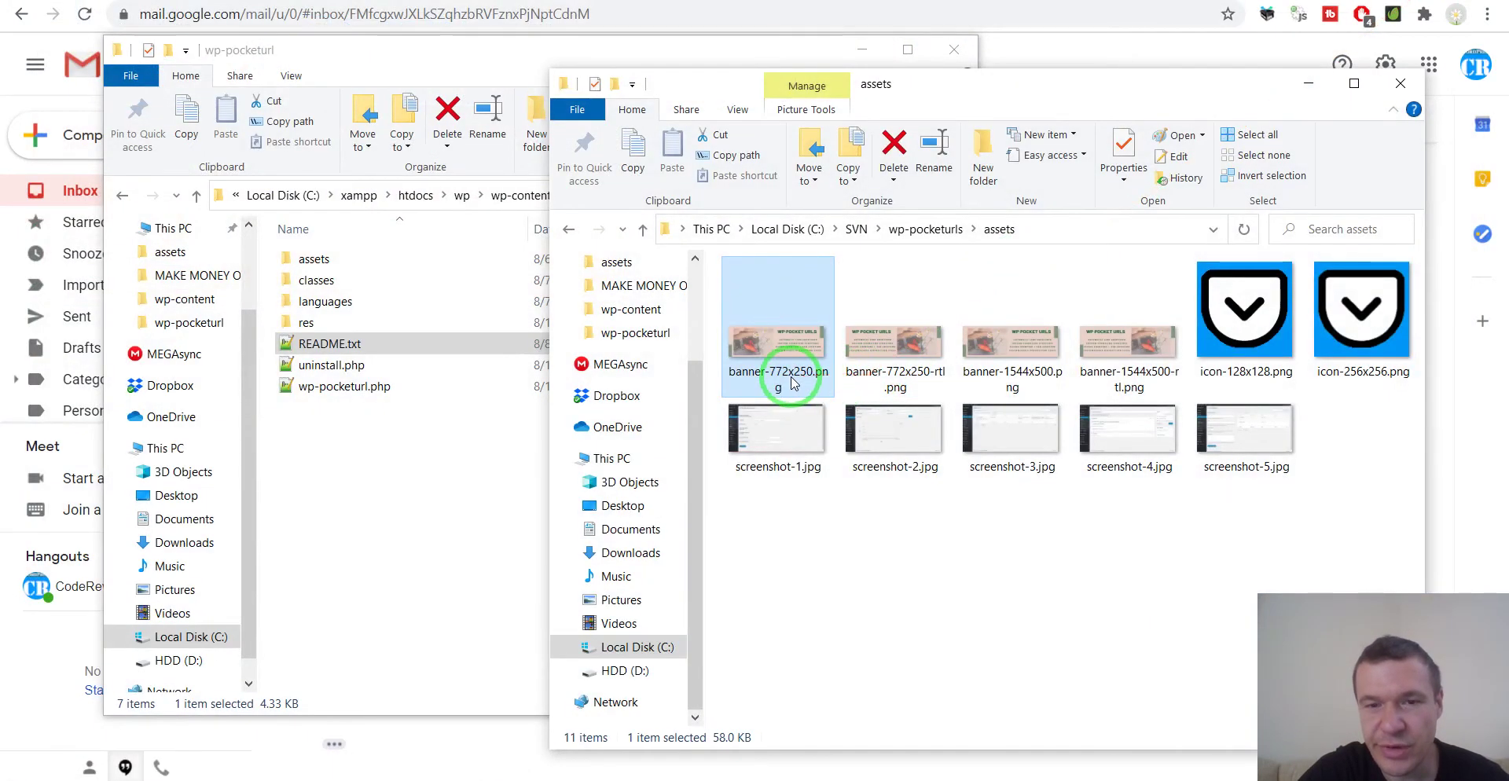
double_click(890, 377)
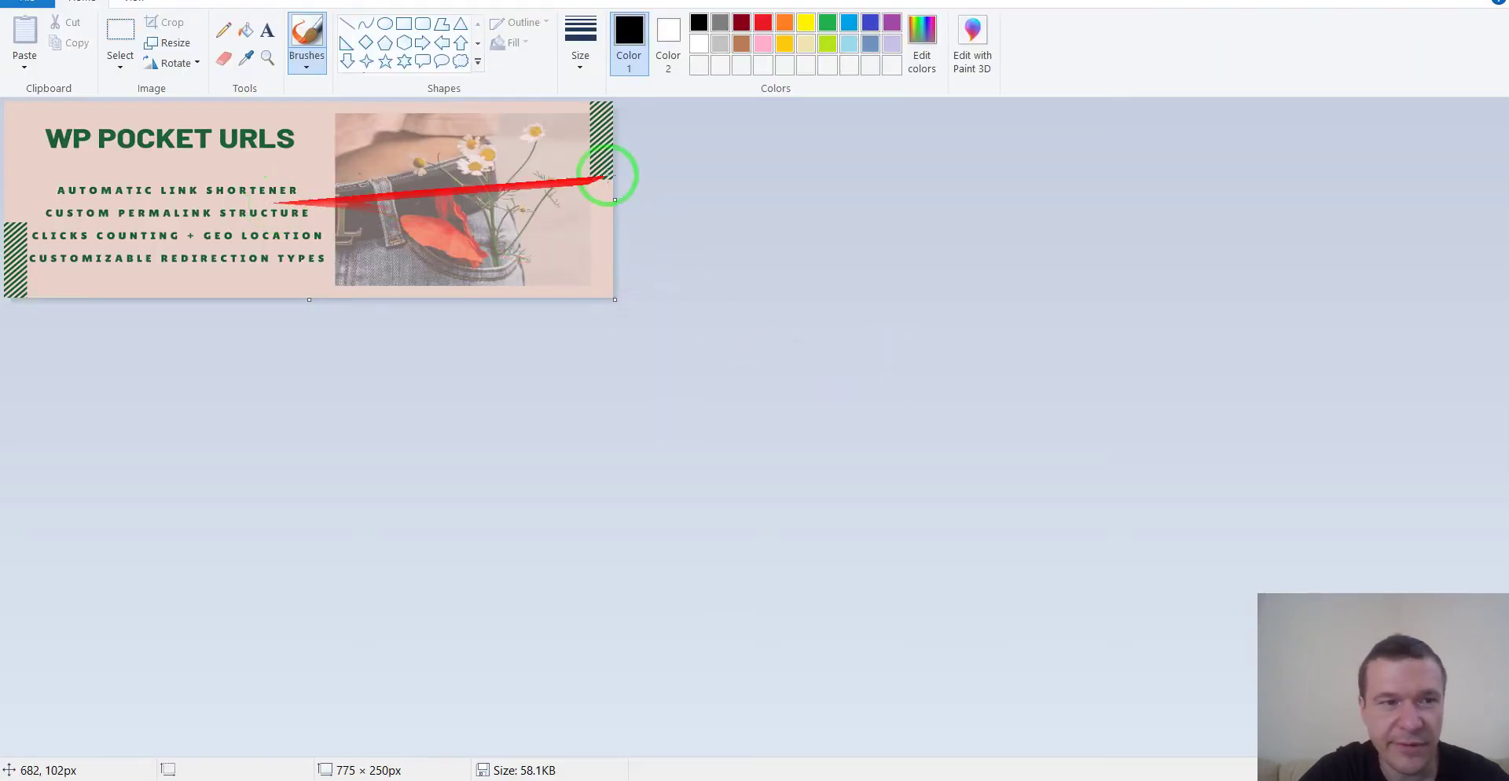
click(1489, 0)
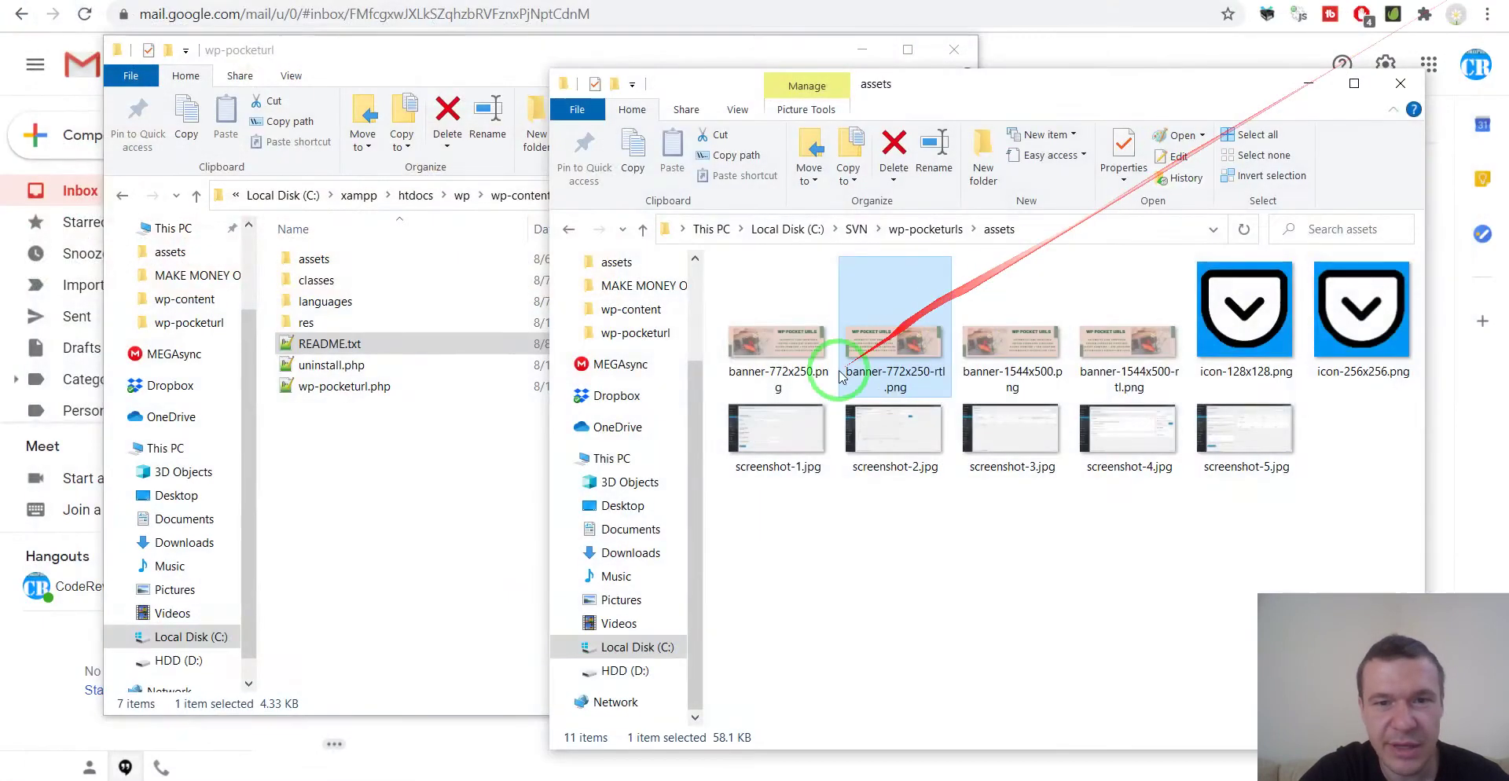
click(766, 385)
double_click(766, 385)
click(1489, 4)
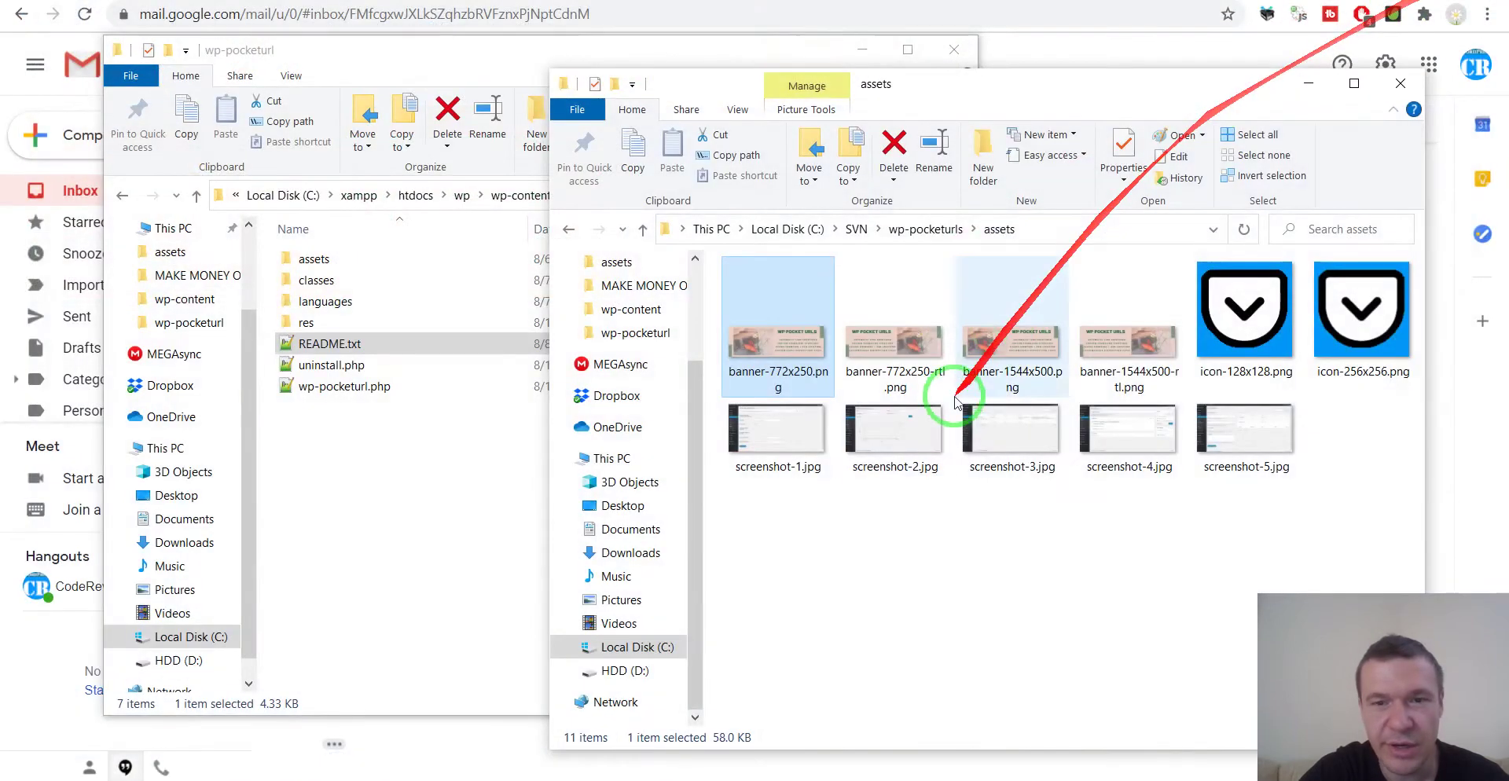
- View banner-1544x500.png, banner-1544x500-rtl.png and icon-128x128.png from the wp-pocketurls assets folder, closing each image after viewing
double_click(1012, 377)
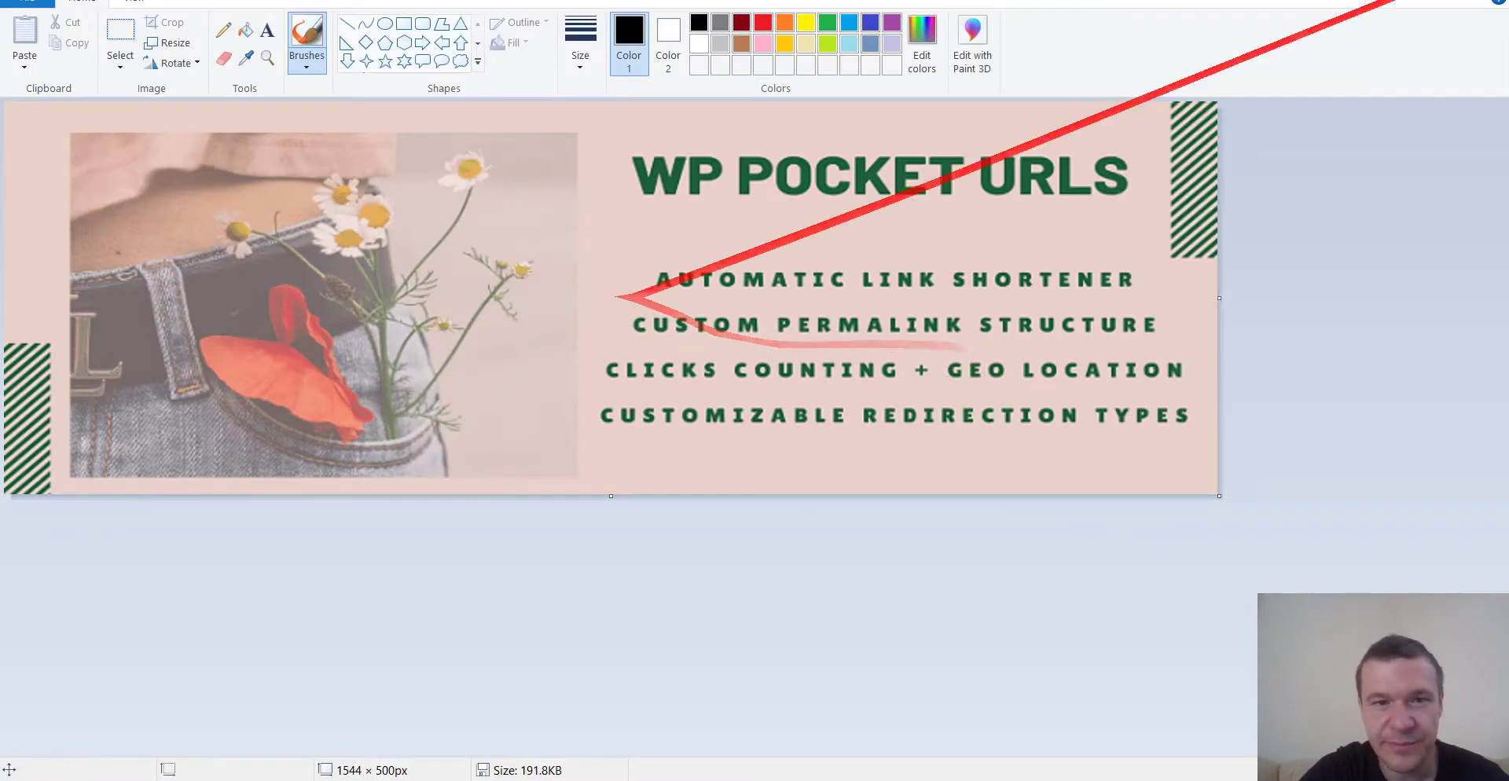
click(1489, 4)
double_click(1138, 370)
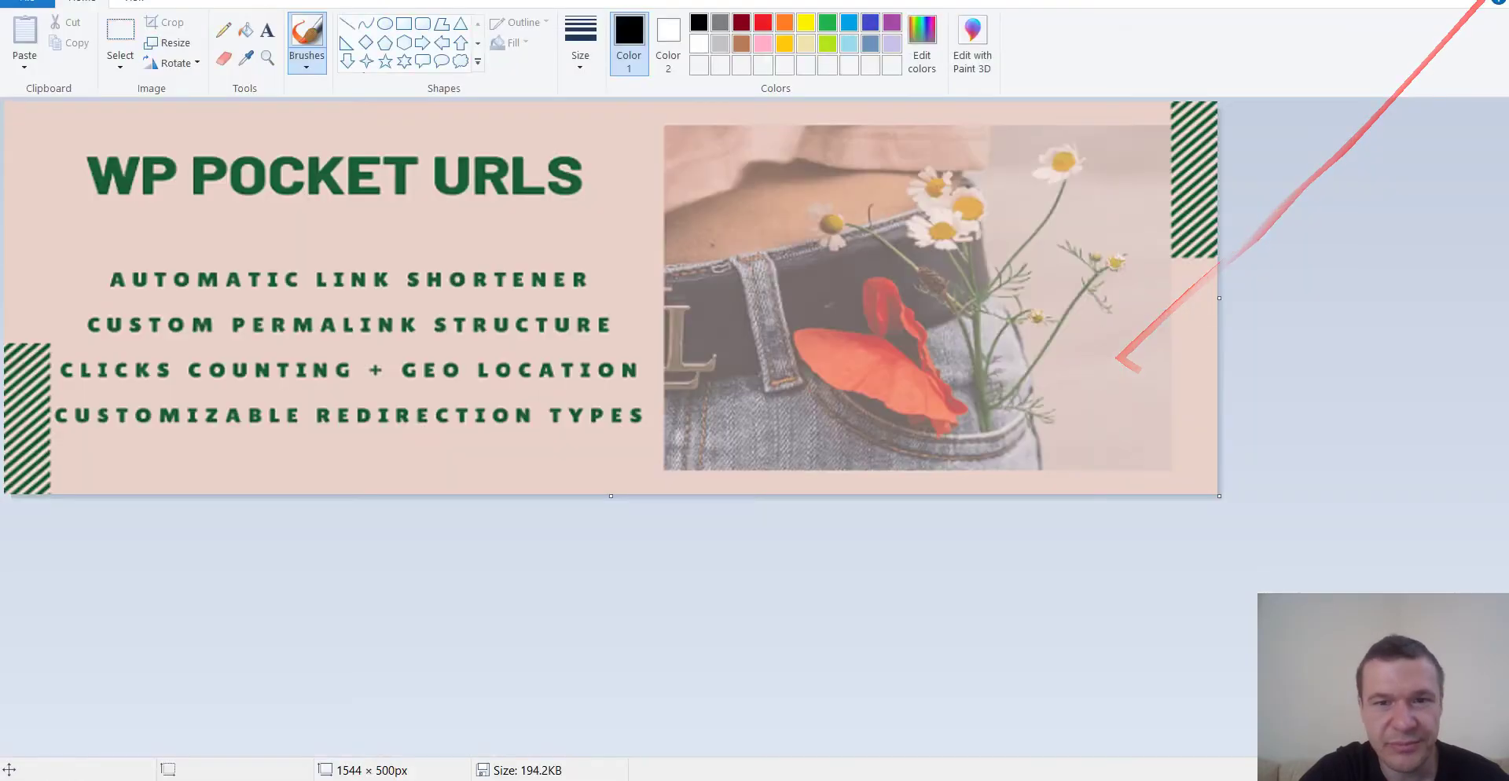
click(1490, 2)
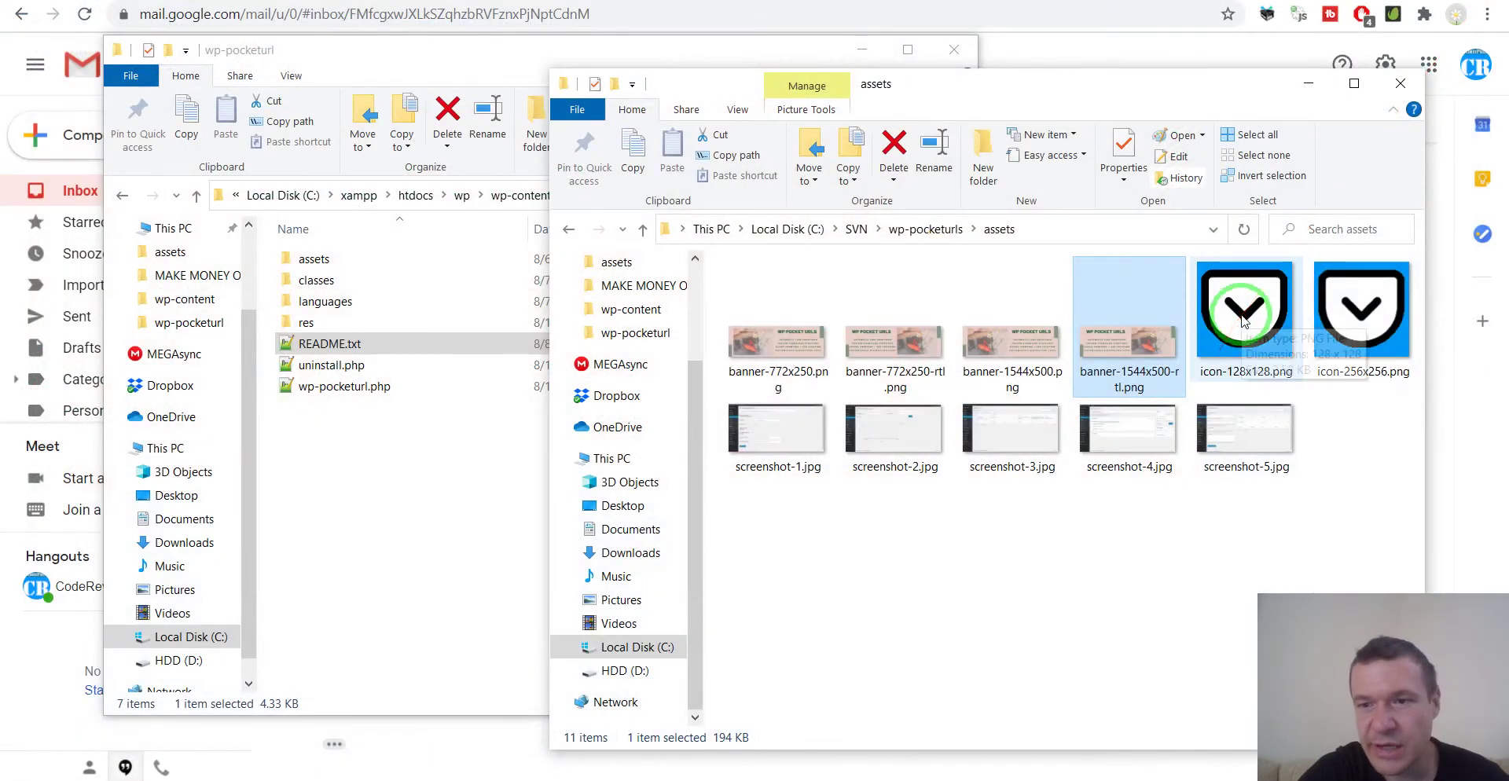
double_click(1241, 318)
click(1489, 4)
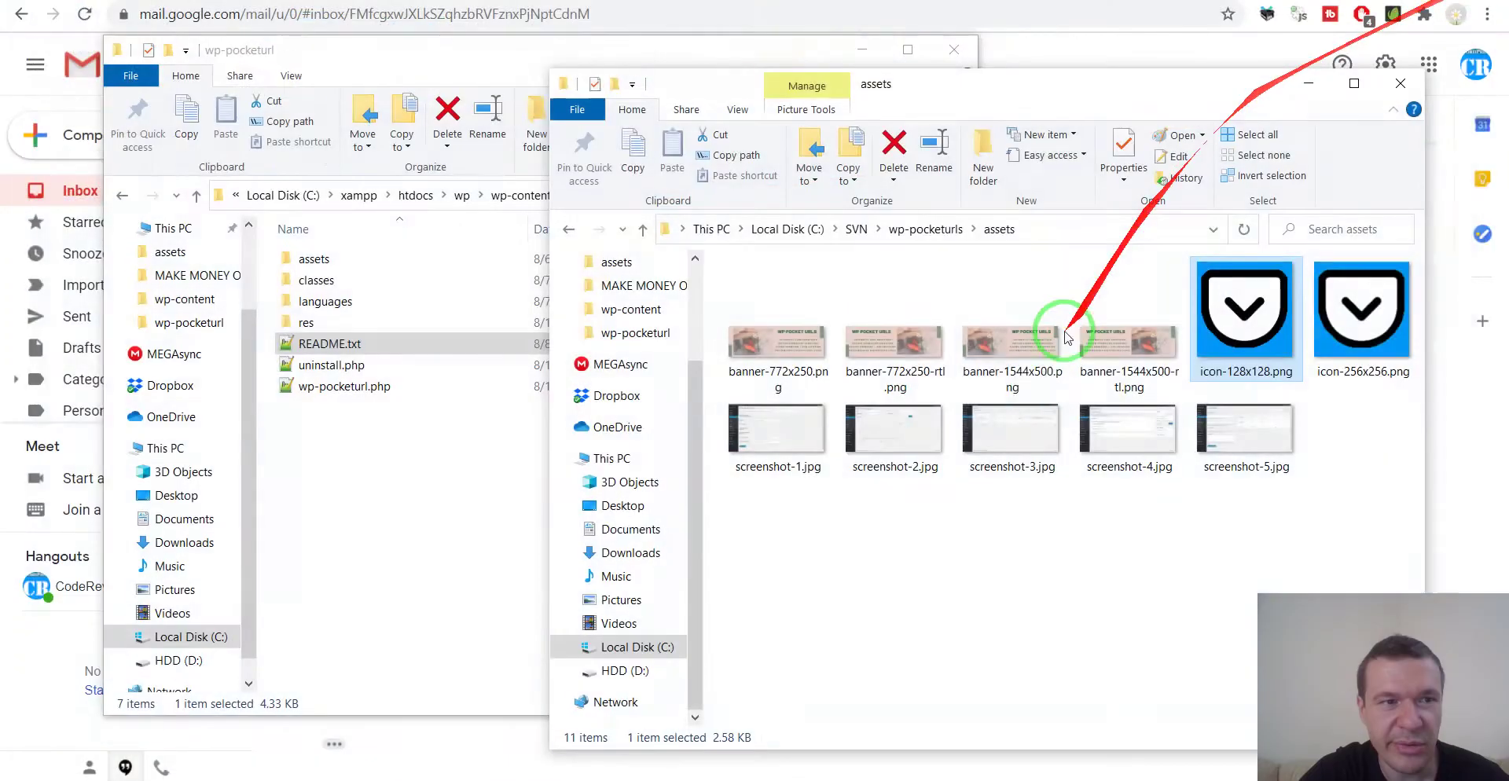
- View screenshot-1.jpg, screenshot-2.jpg and screenshot-3.jpg from the wp-pocketurls assets folder, closing each image after viewing
click(774, 425)
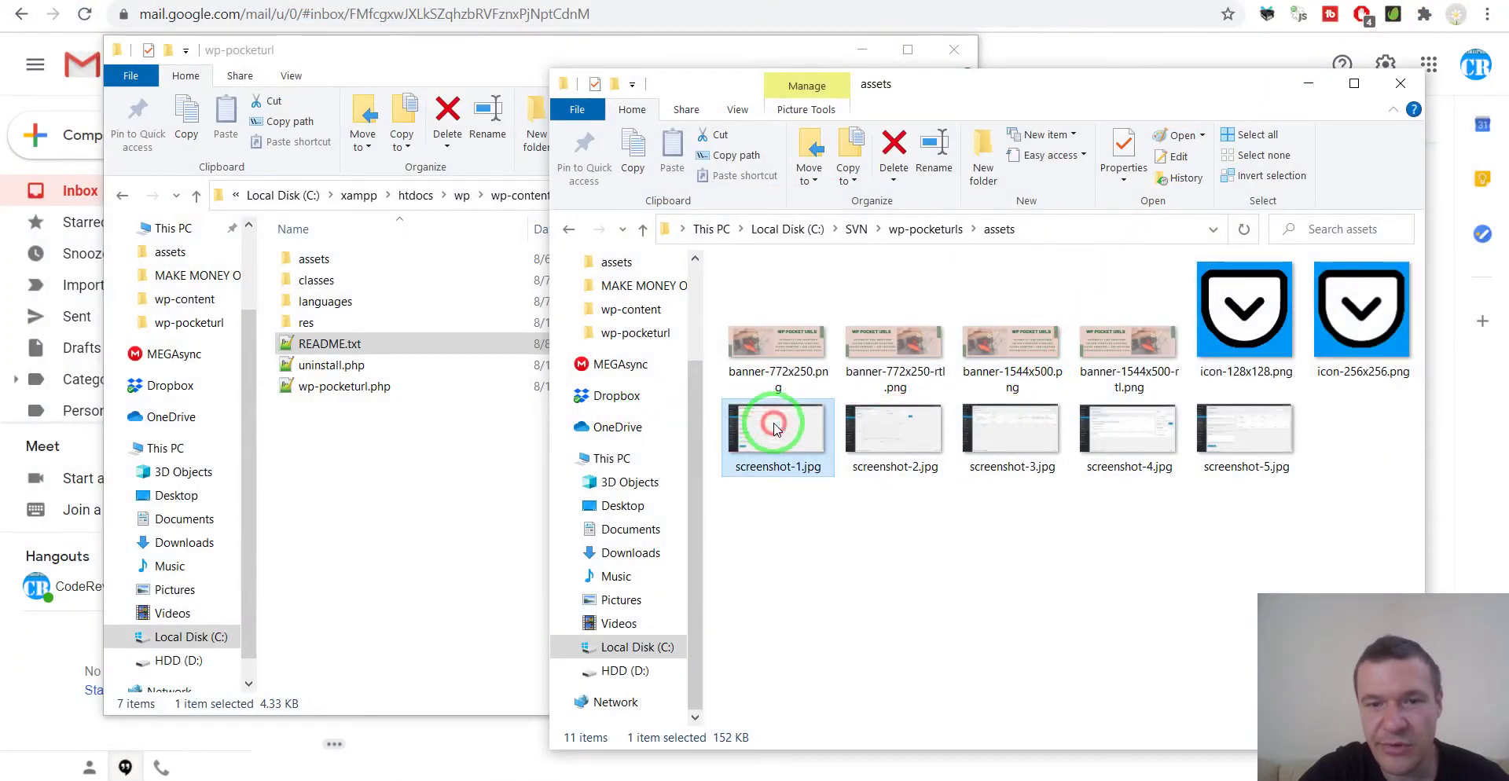
double_click(774, 425)
scroll(573, 314, down, 2)
scroll(573, 357, up, 2)
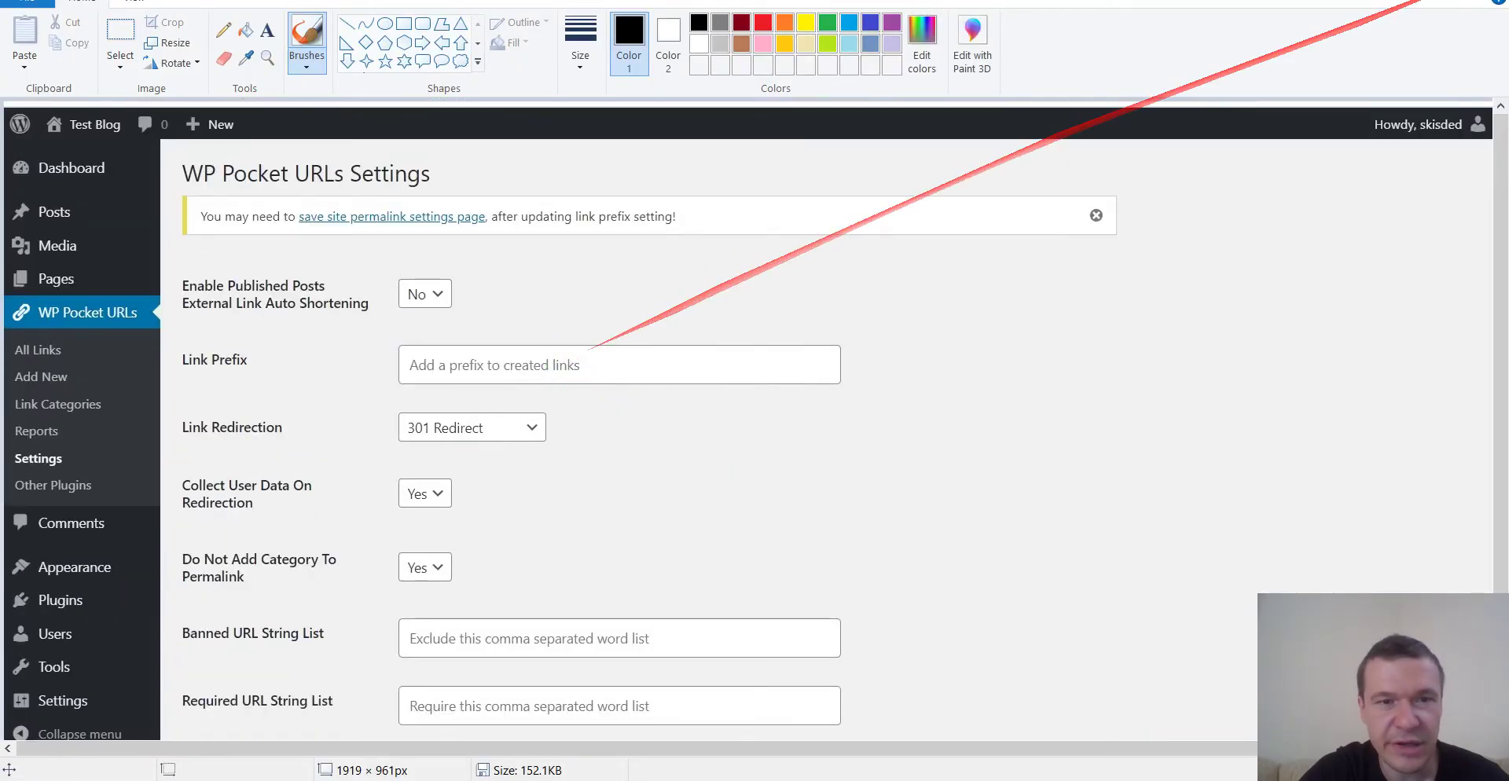
click(1489, 4)
double_click(896, 418)
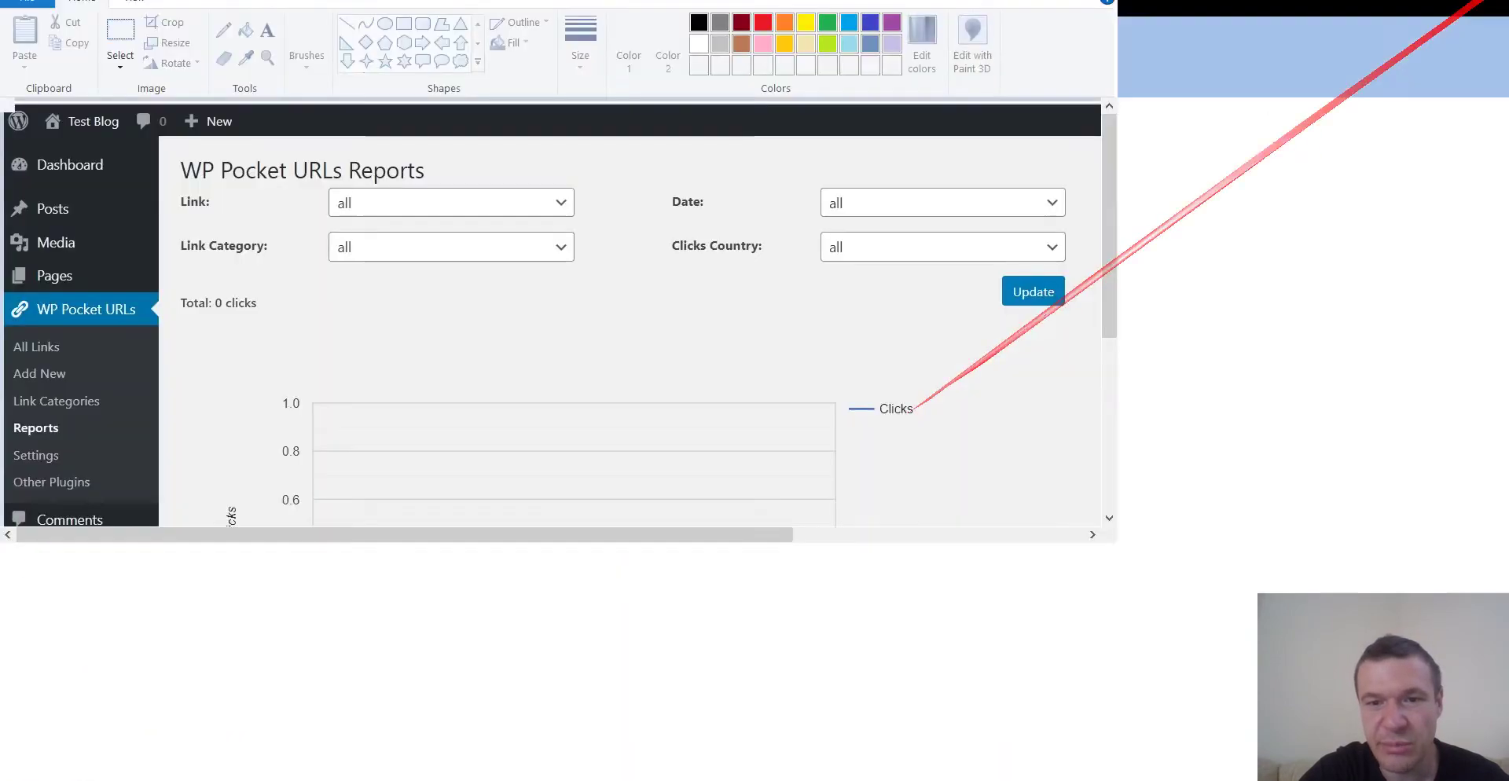
click(1489, 4)
double_click(1024, 430)
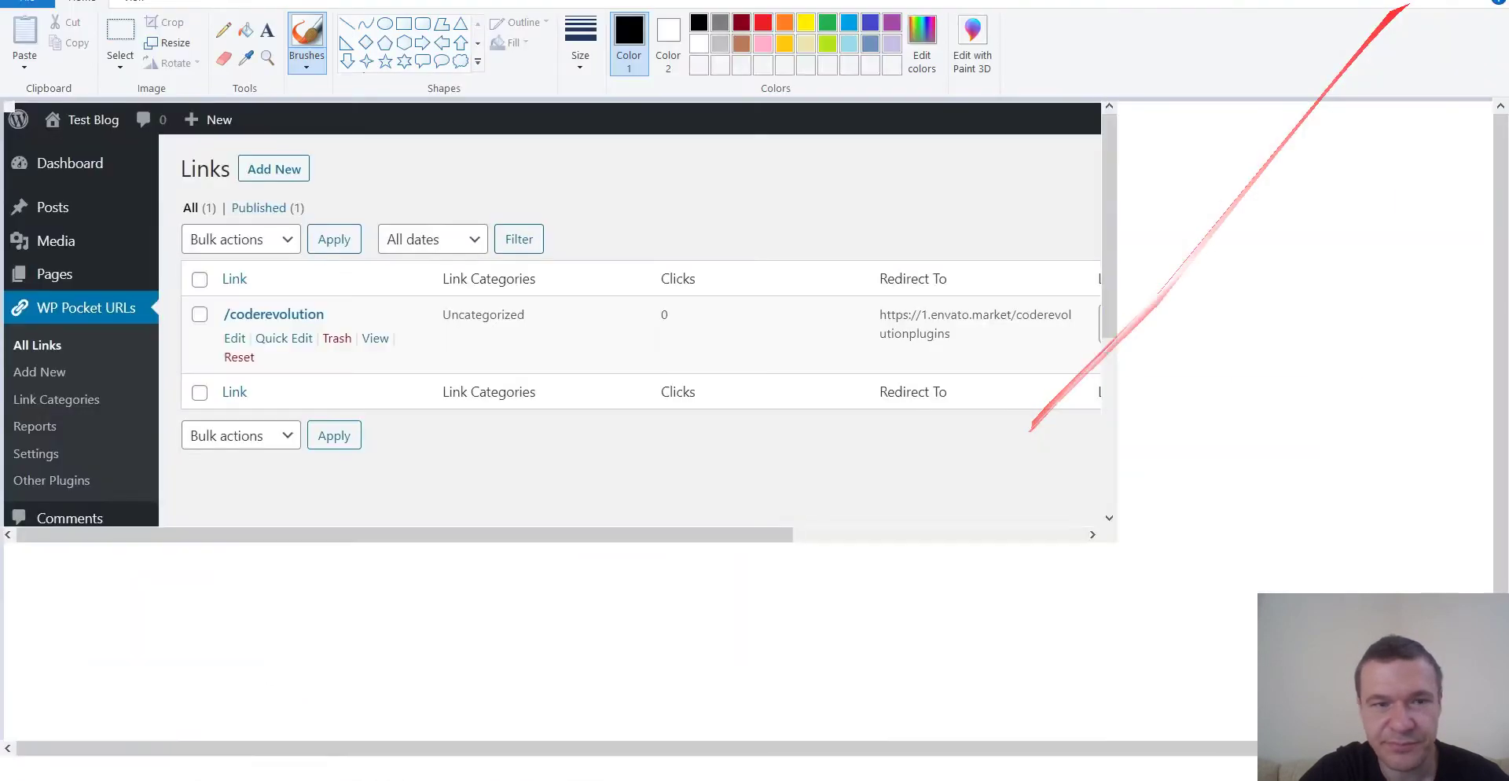
click(1489, 4)
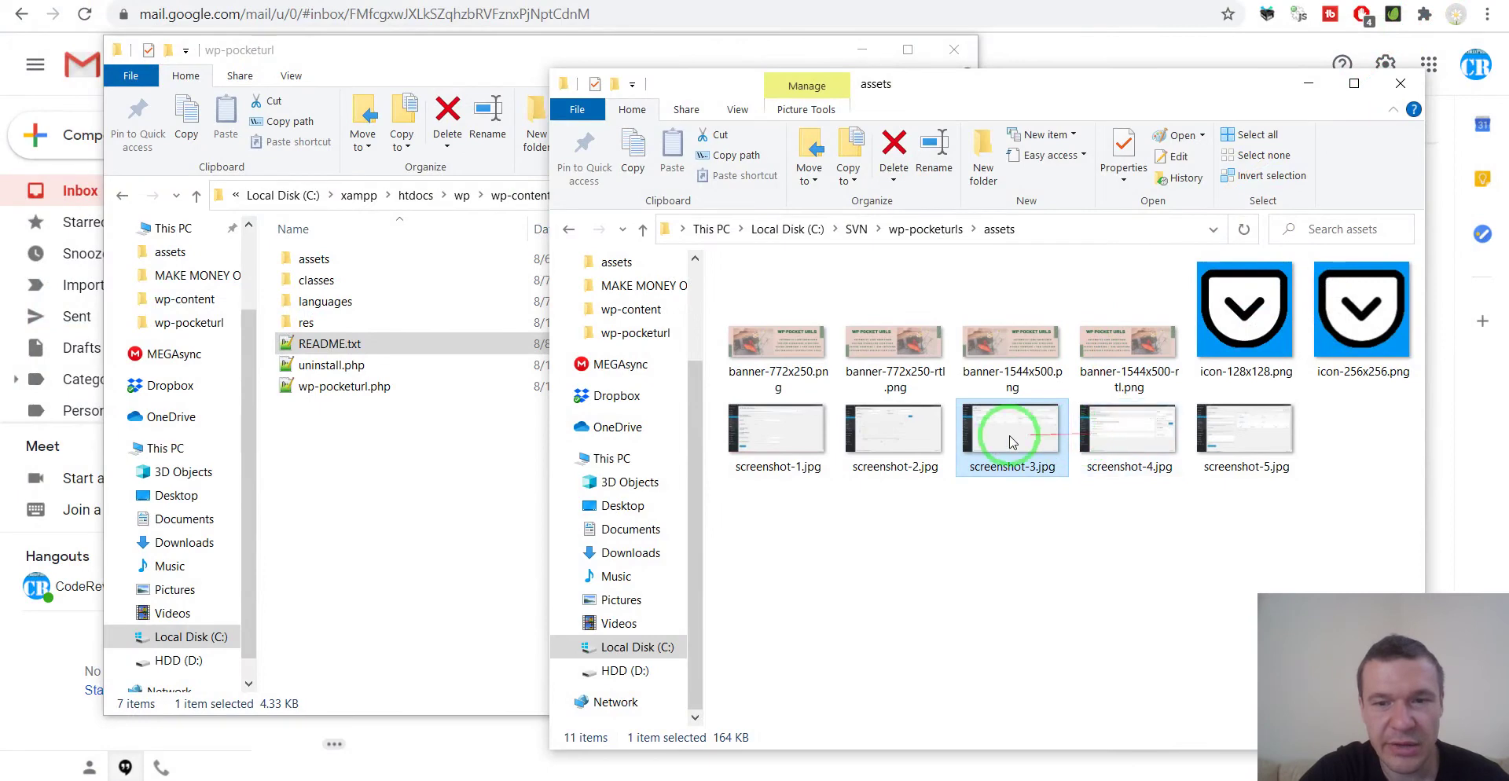
- Open README.txt from the wp-pocketurl plugin folder and highlight its numbered screenshot captions and the Screenshots heading
click(329, 346)
double_click(329, 346)
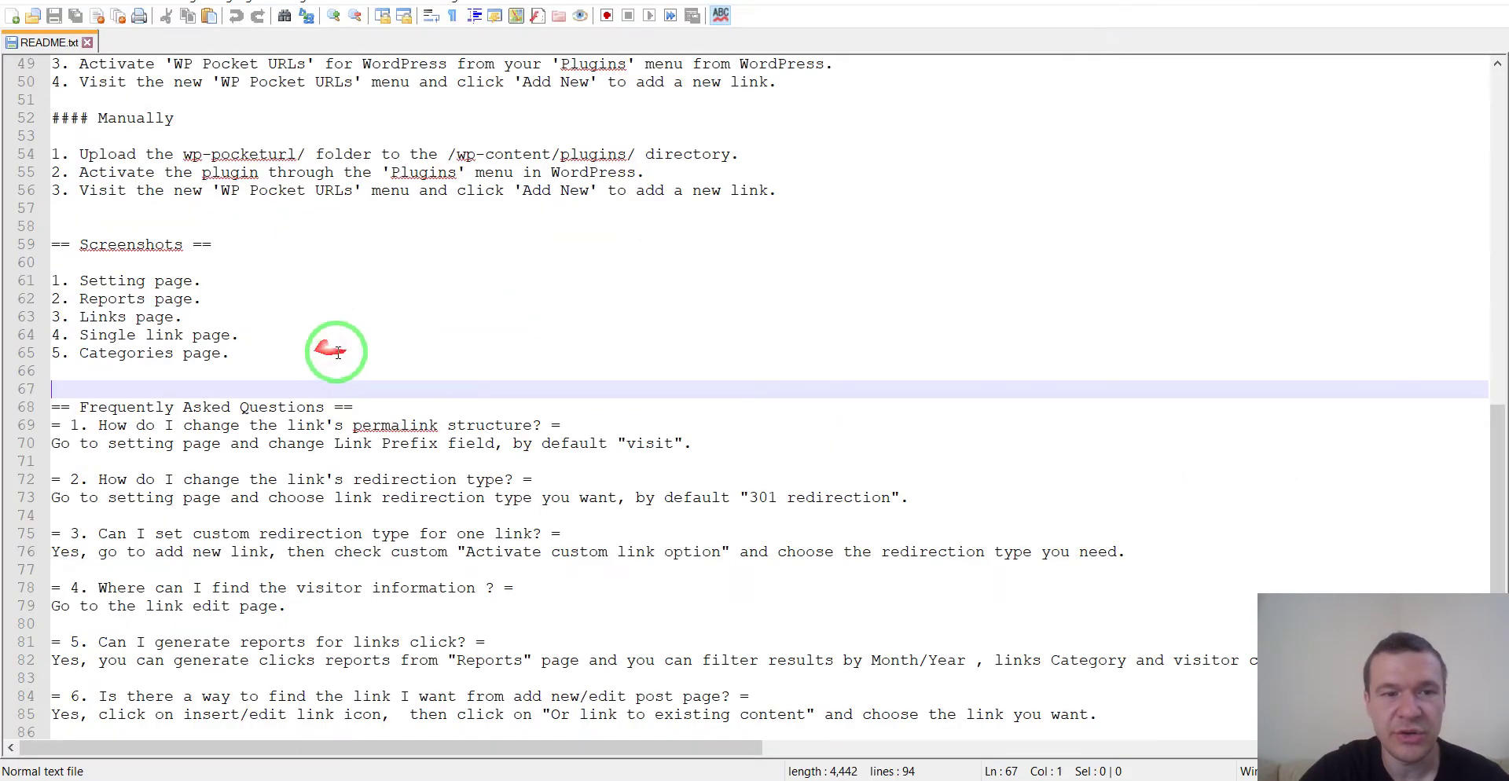
drag(82, 277, 240, 347)
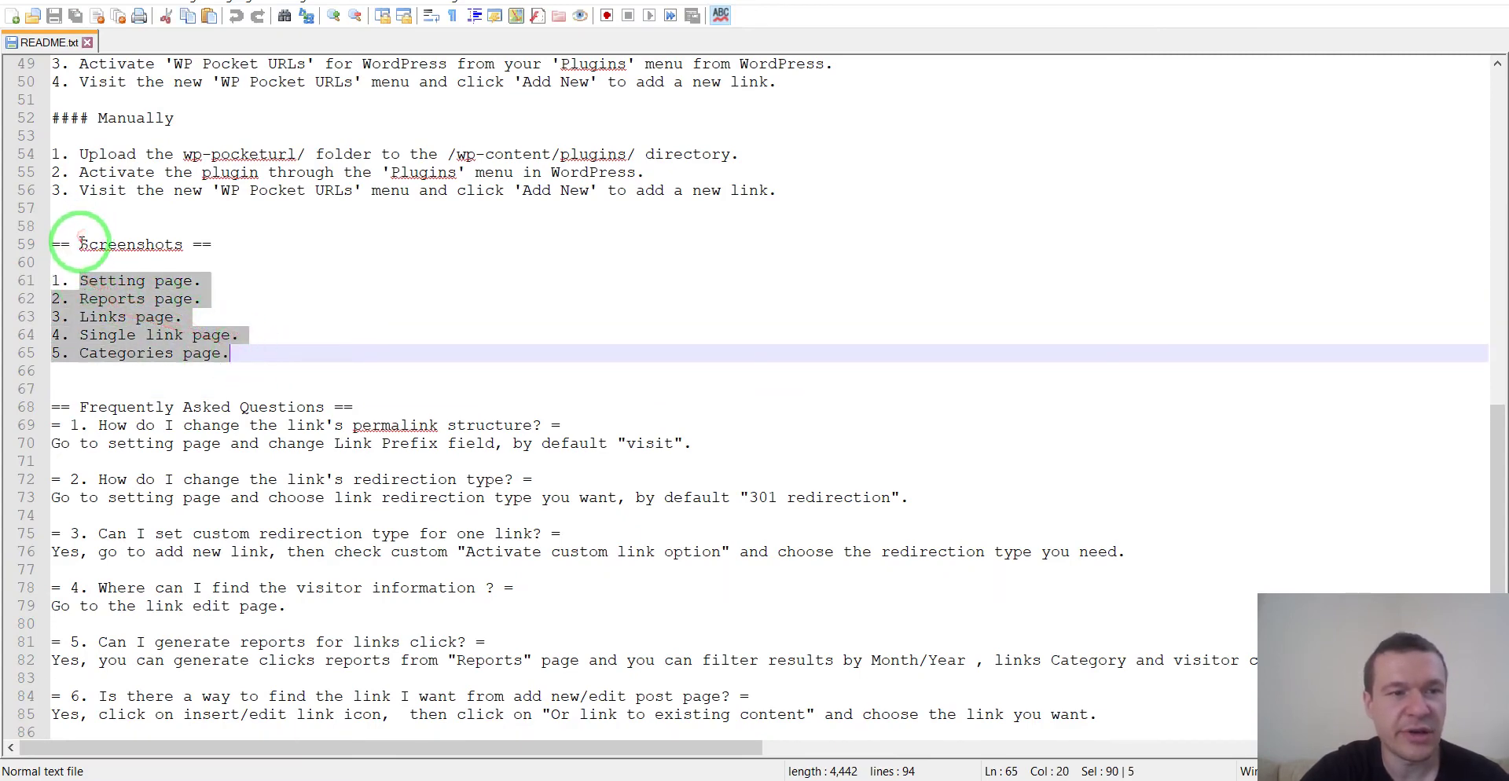
drag(55, 242, 212, 242)
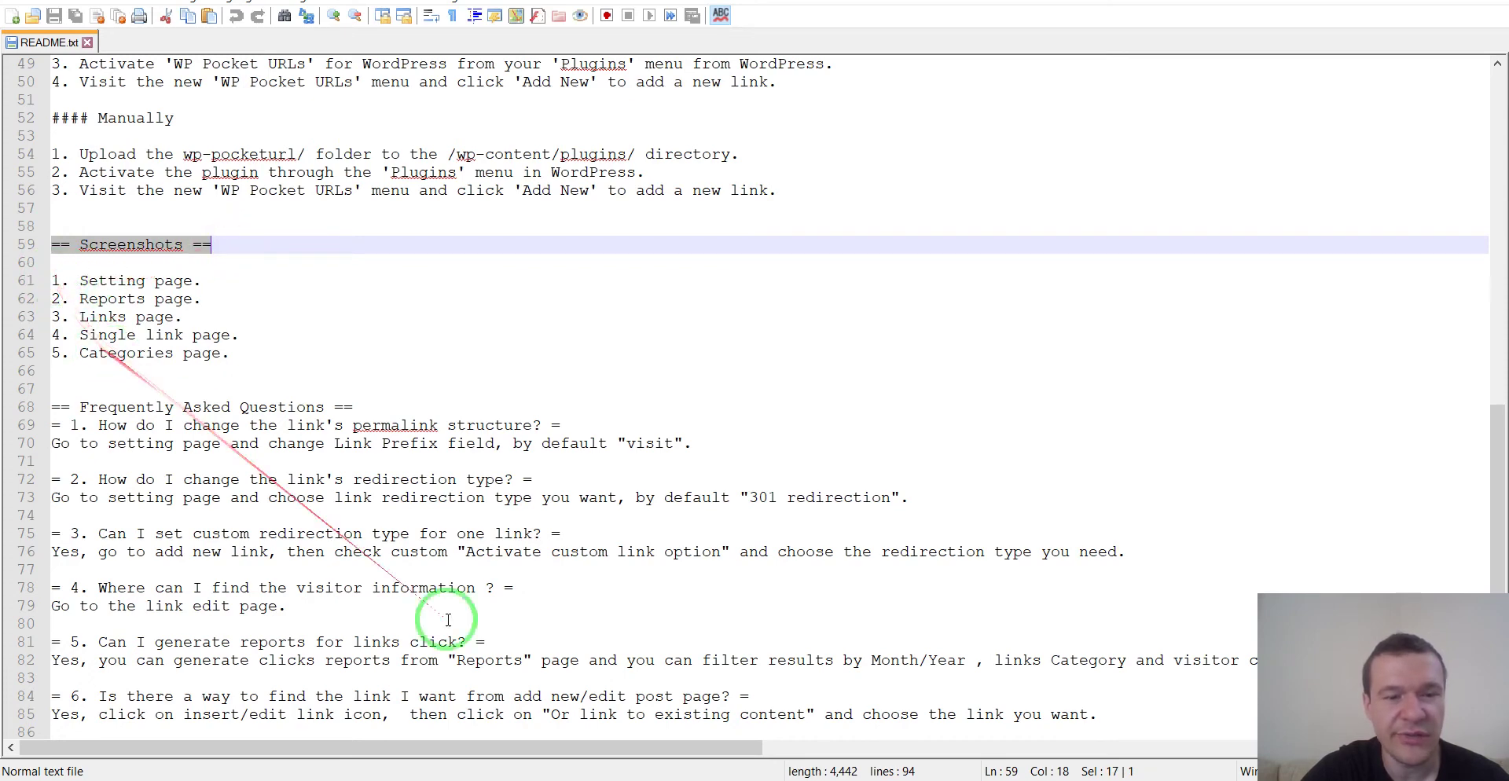
- Compare the numbered screenshot files in the wp-pocketurls assets folder with the captions in the README's Screenshots section
click(778, 778)
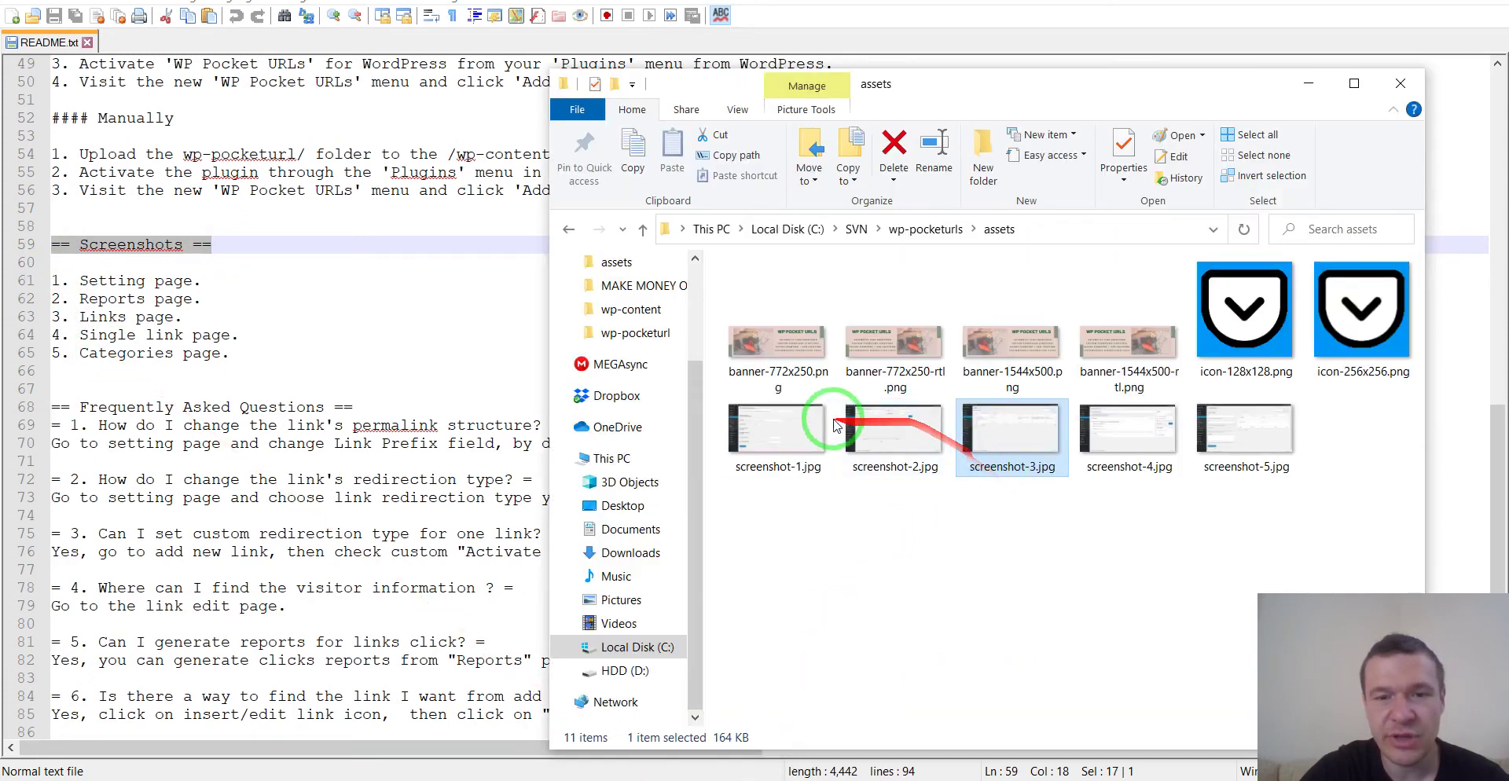
click(778, 468)
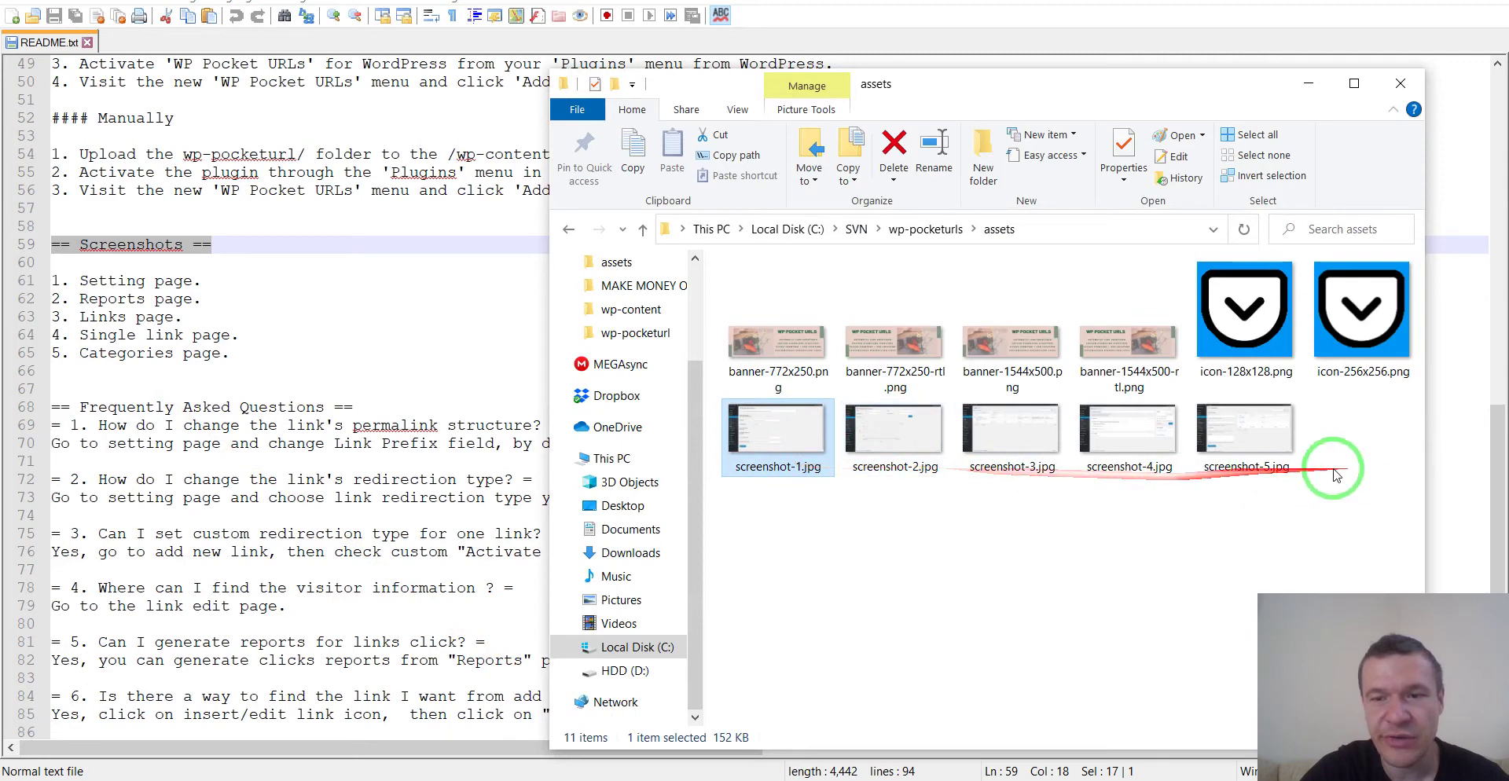
mouse_move(800, 471)
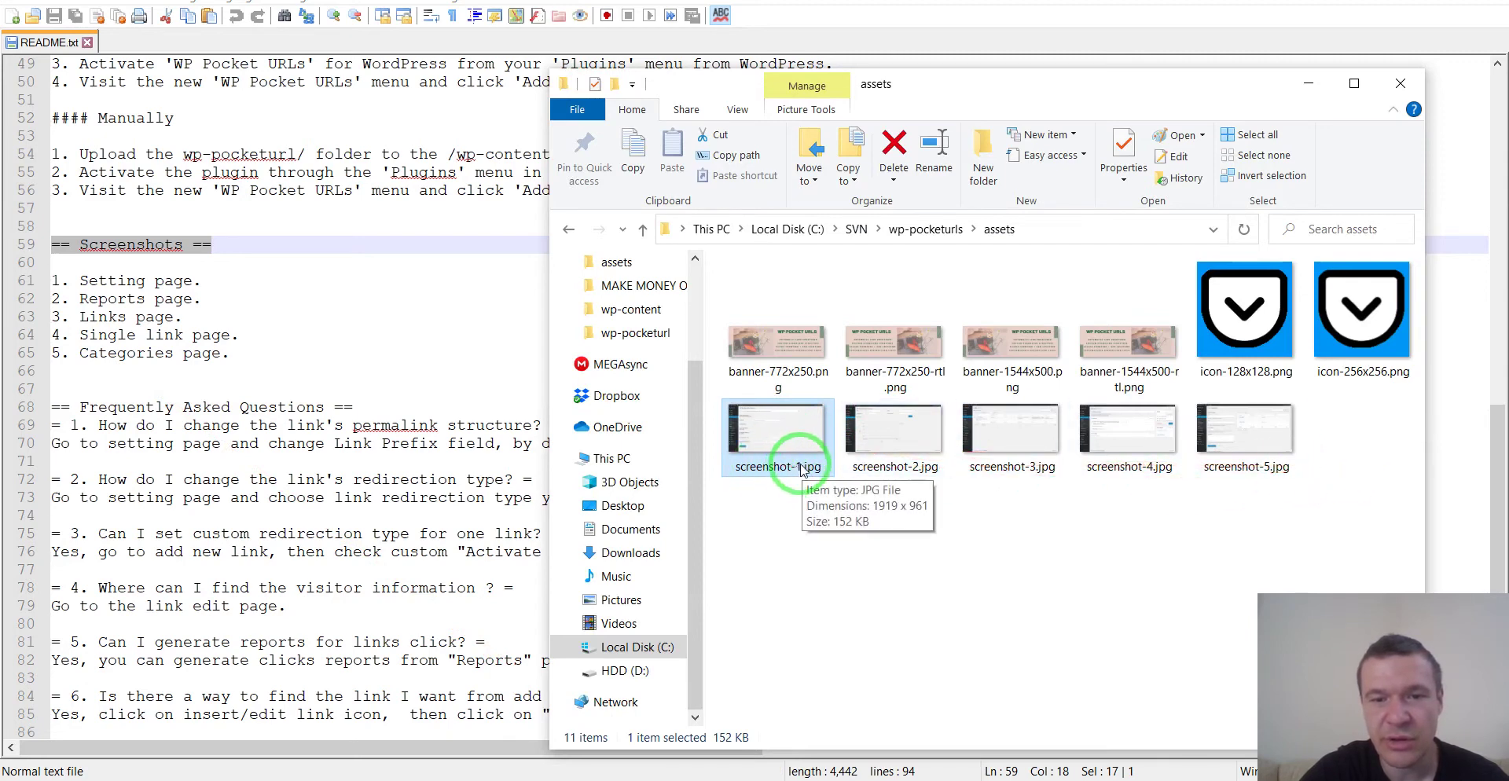
drag(802, 470, 87, 280)
drag(182, 283, 835, 295)
double_click(835, 294)
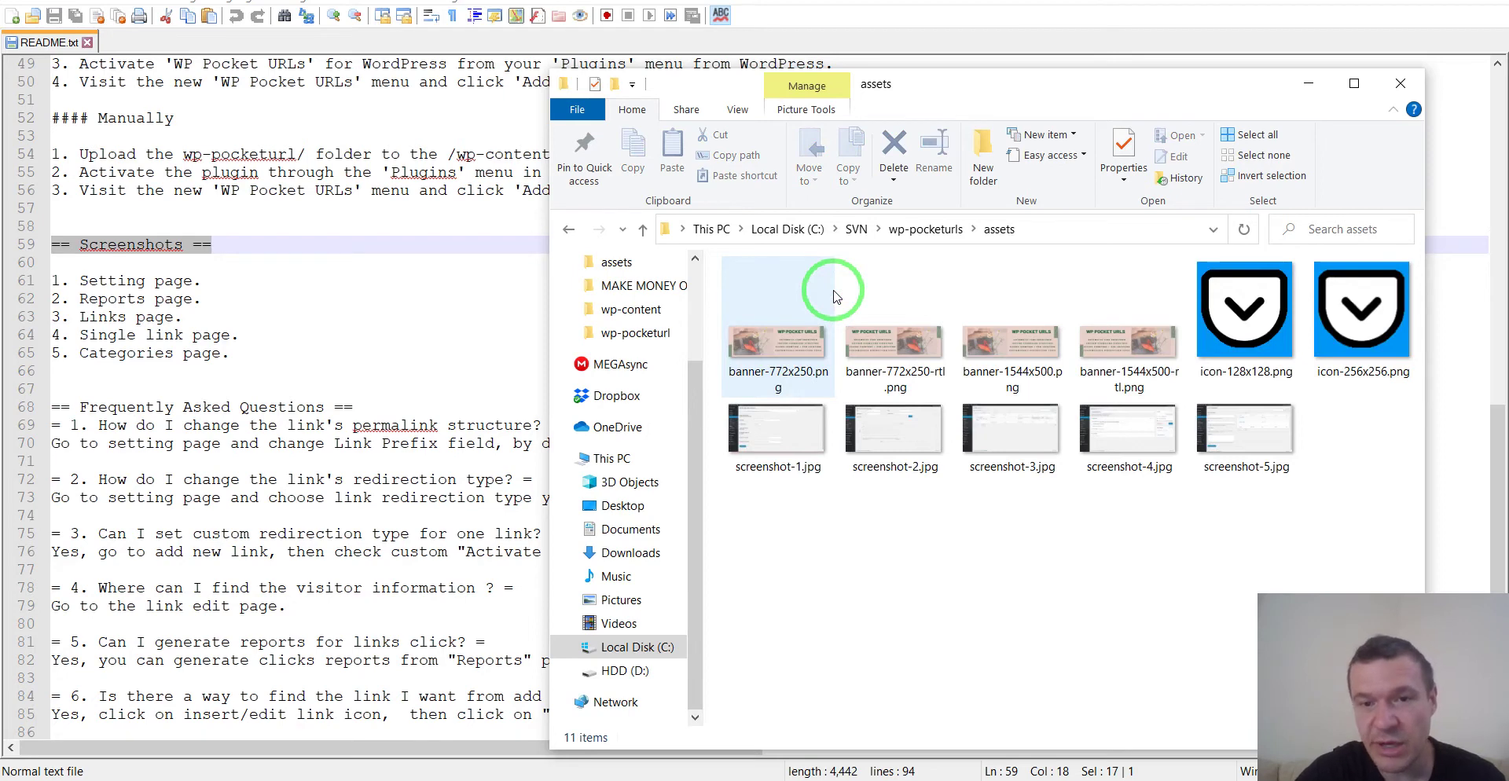
drag(857, 236, 861, 389)
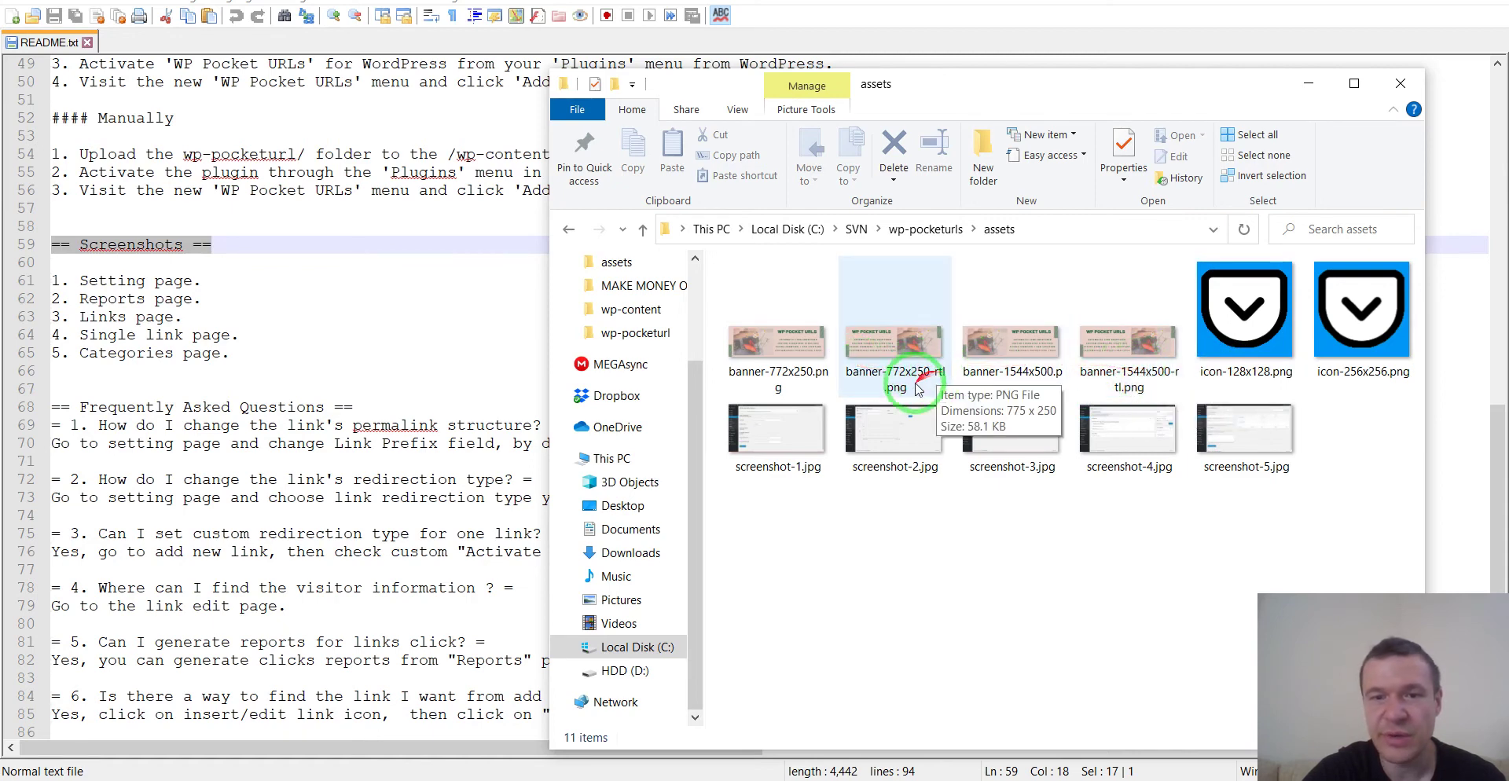
- Recheck the contents of the trunk, tags\1.0.0 and assets folders inside wp-pocketurls
click(928, 229)
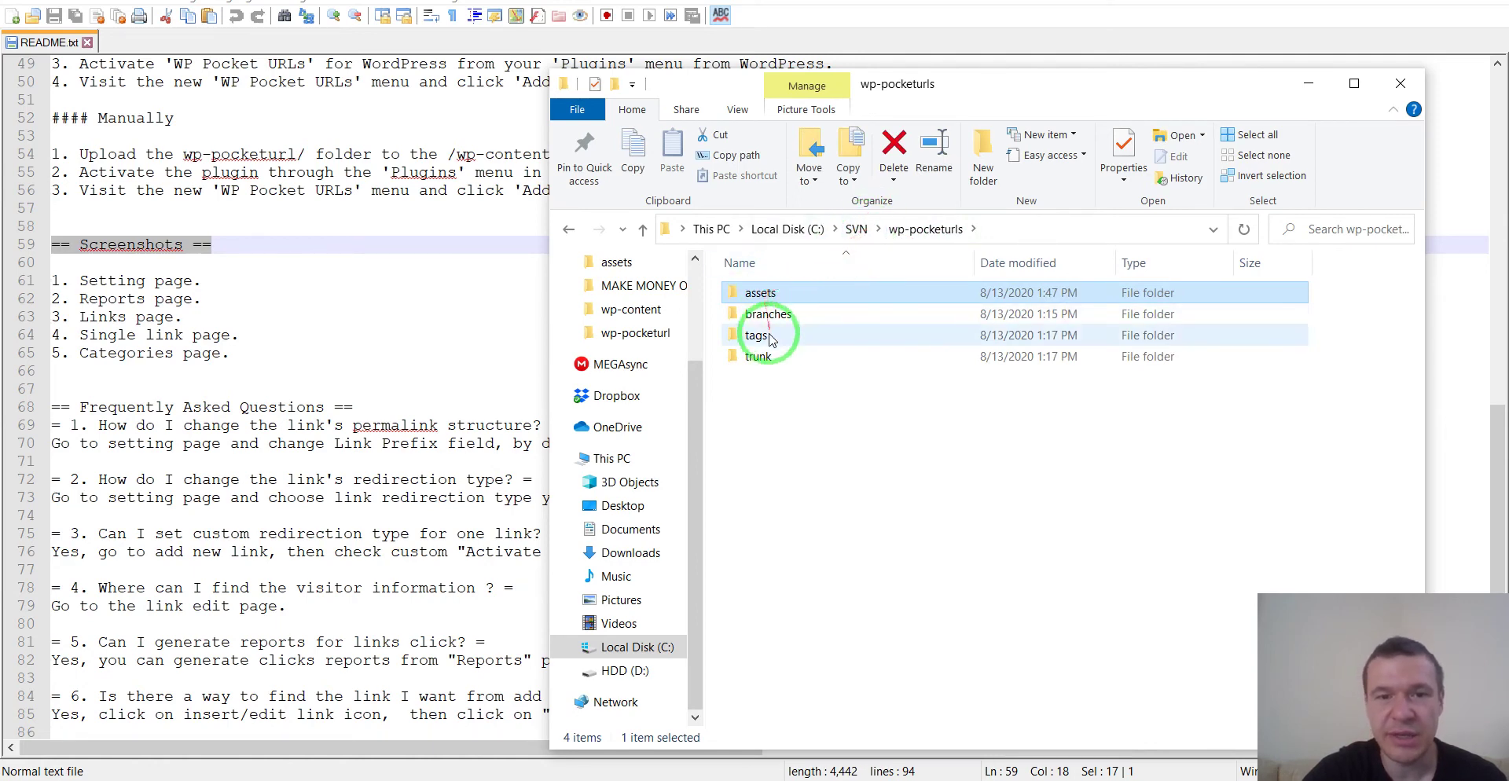
double_click(760, 356)
drag(809, 284, 800, 481)
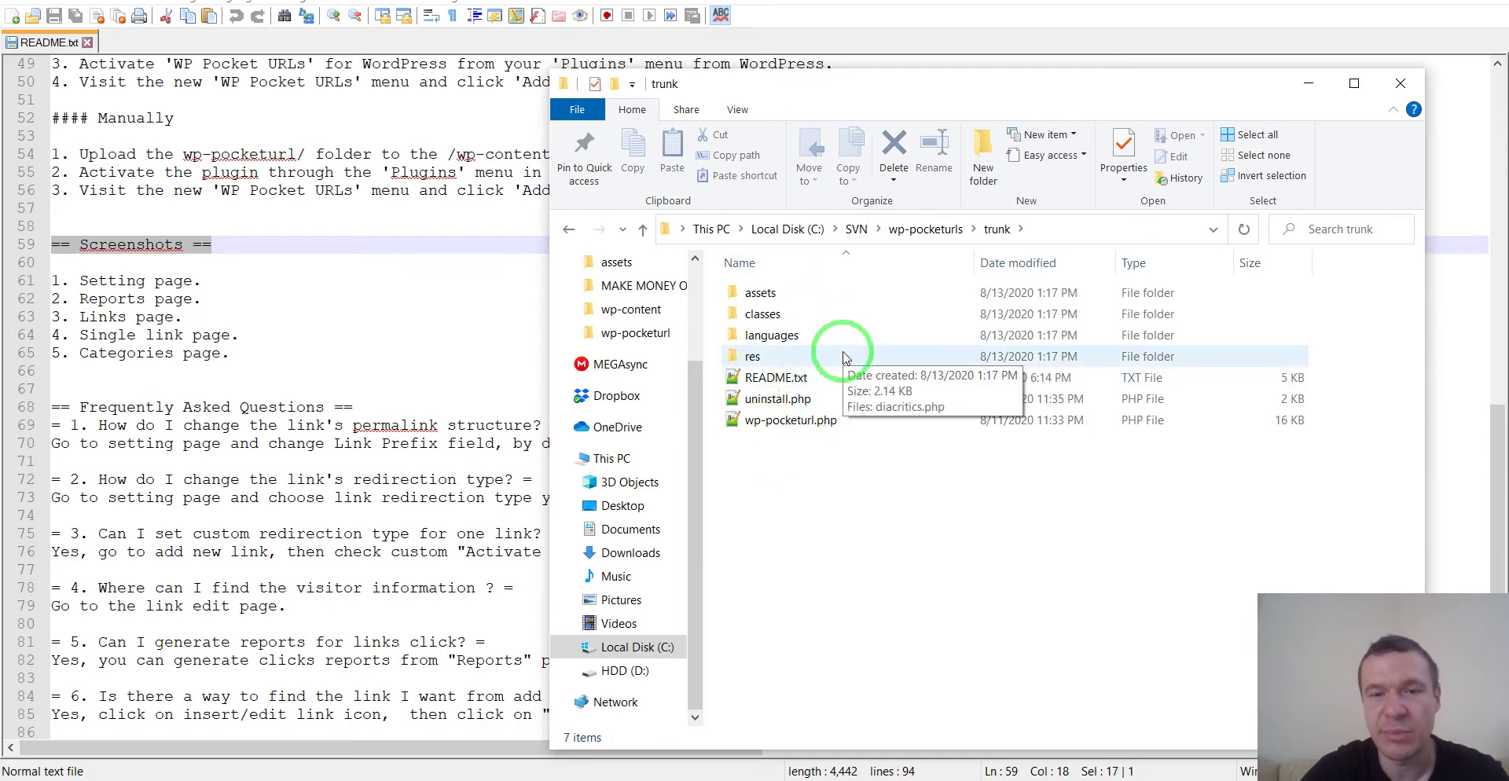
key(alt+Left)
click(766, 336)
double_click(769, 338)
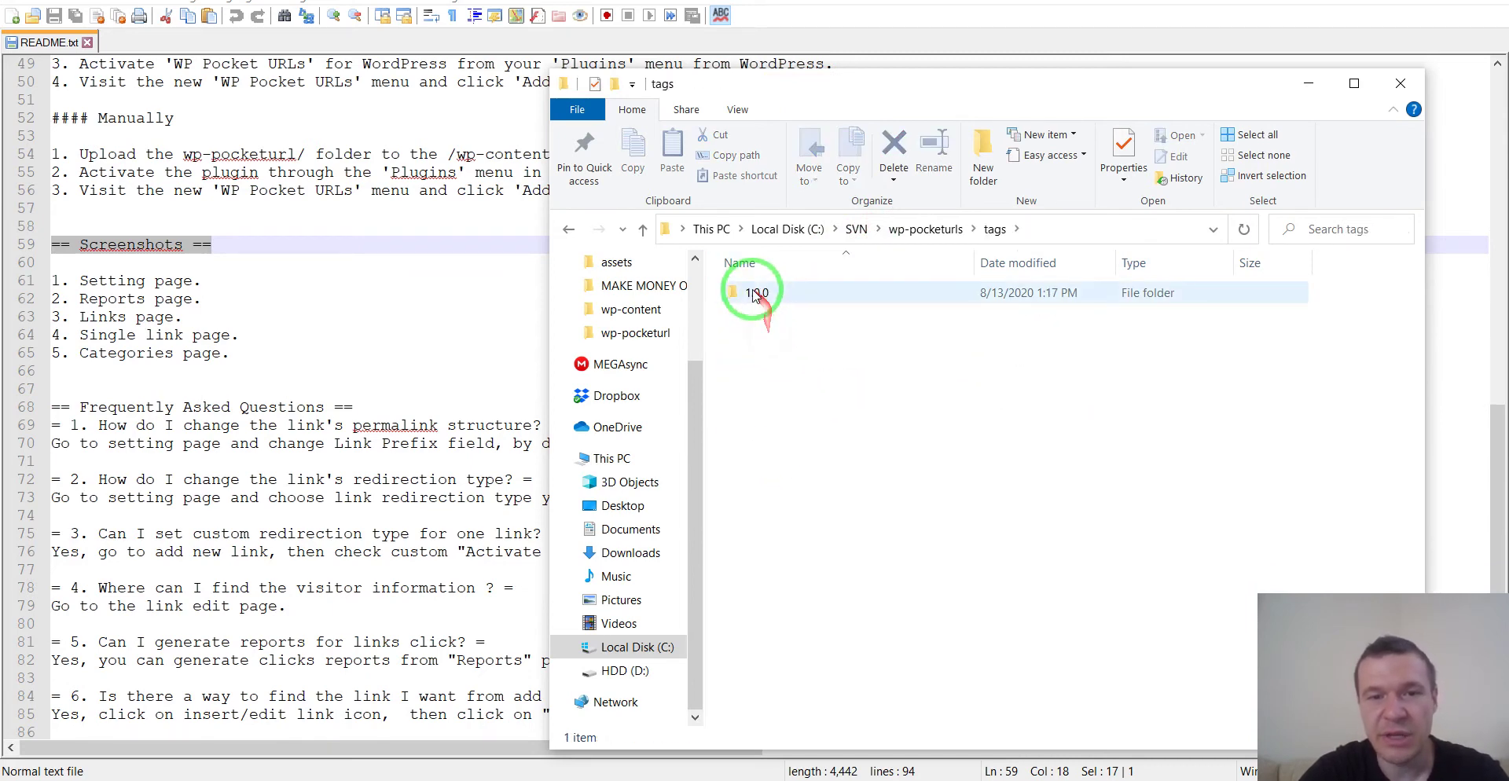
double_click(762, 294)
click(994, 229)
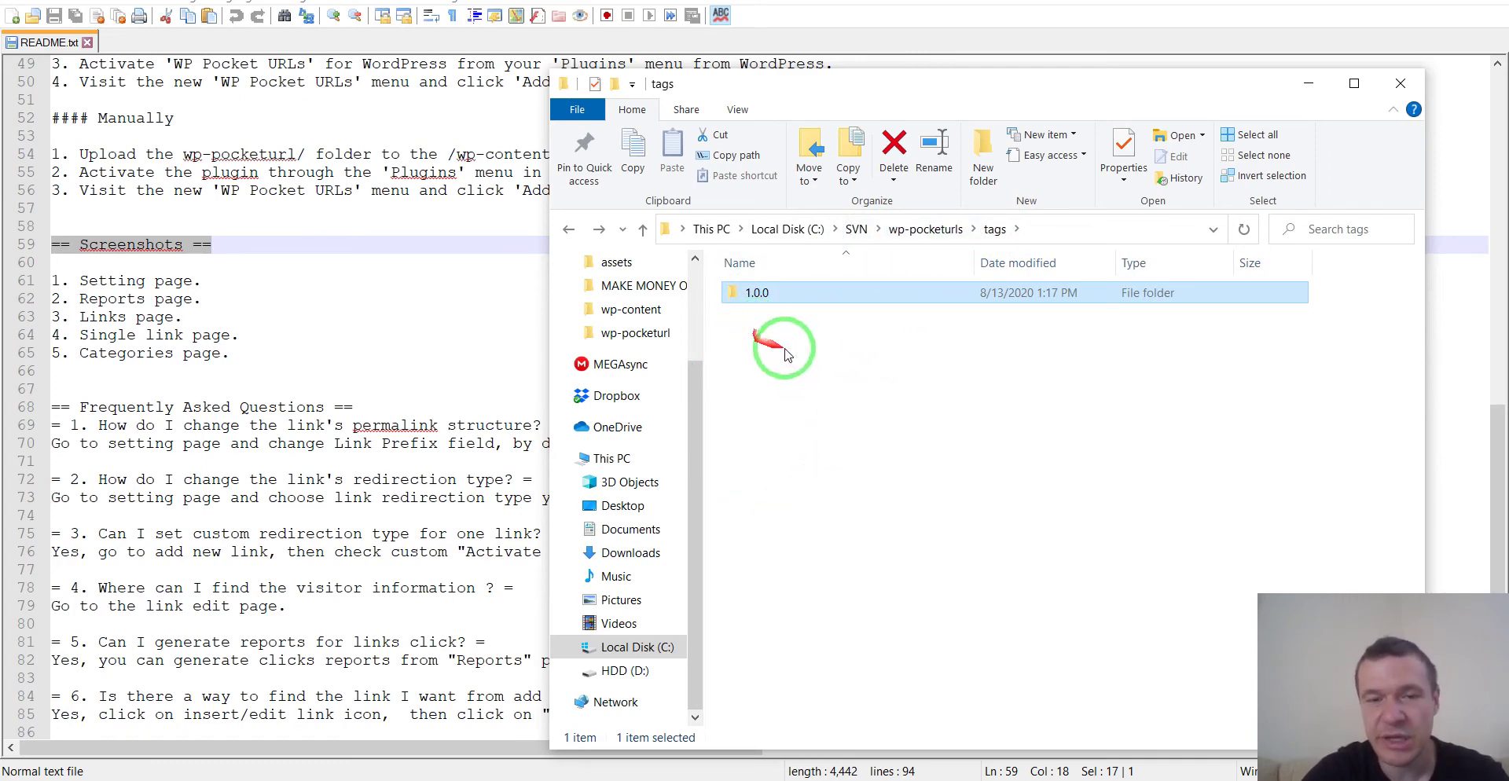
click(947, 236)
double_click(778, 292)
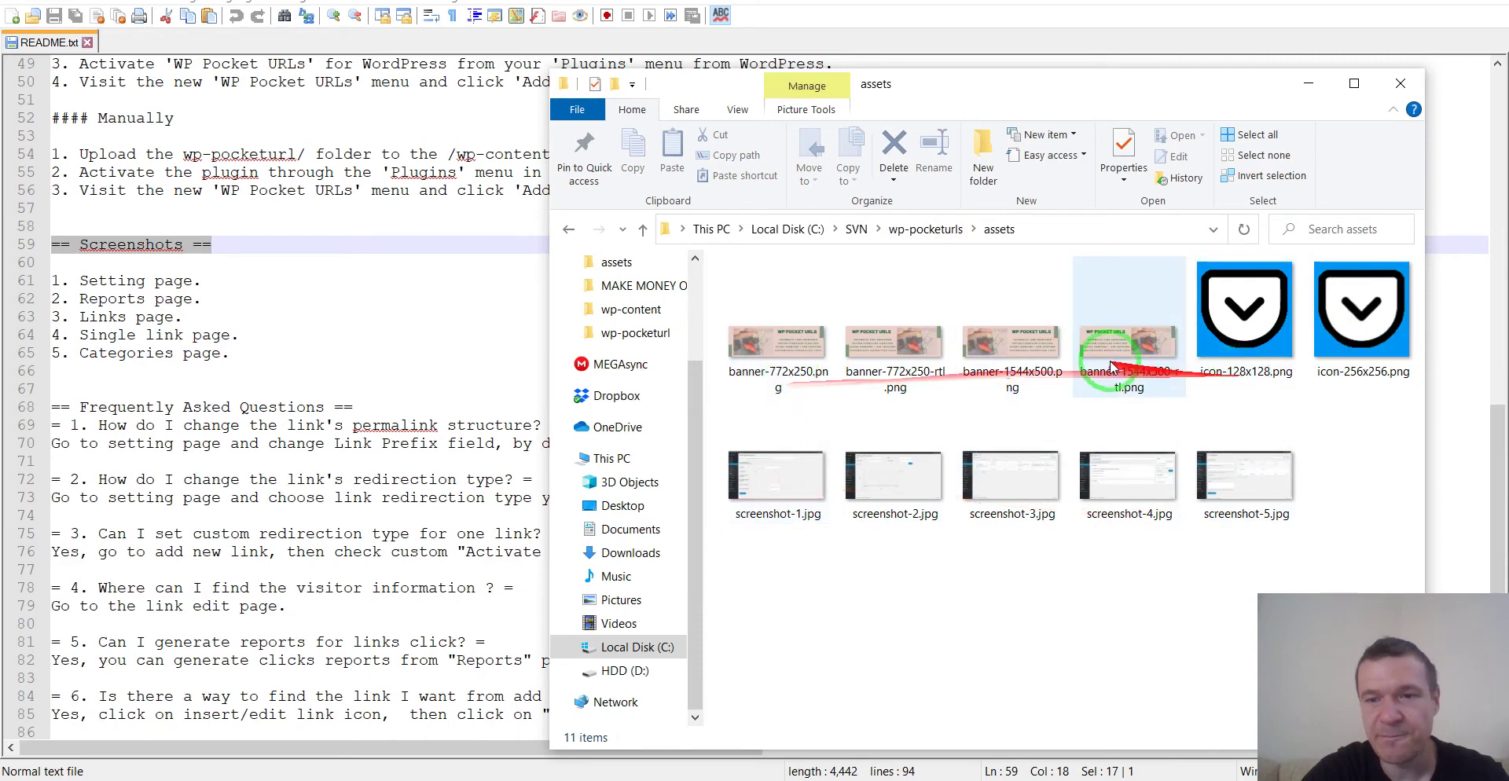
- Start an SVN Commit for the wp-pocketurls folder in C:\SVN and include all listed files and directories
click(856, 233)
click(771, 317)
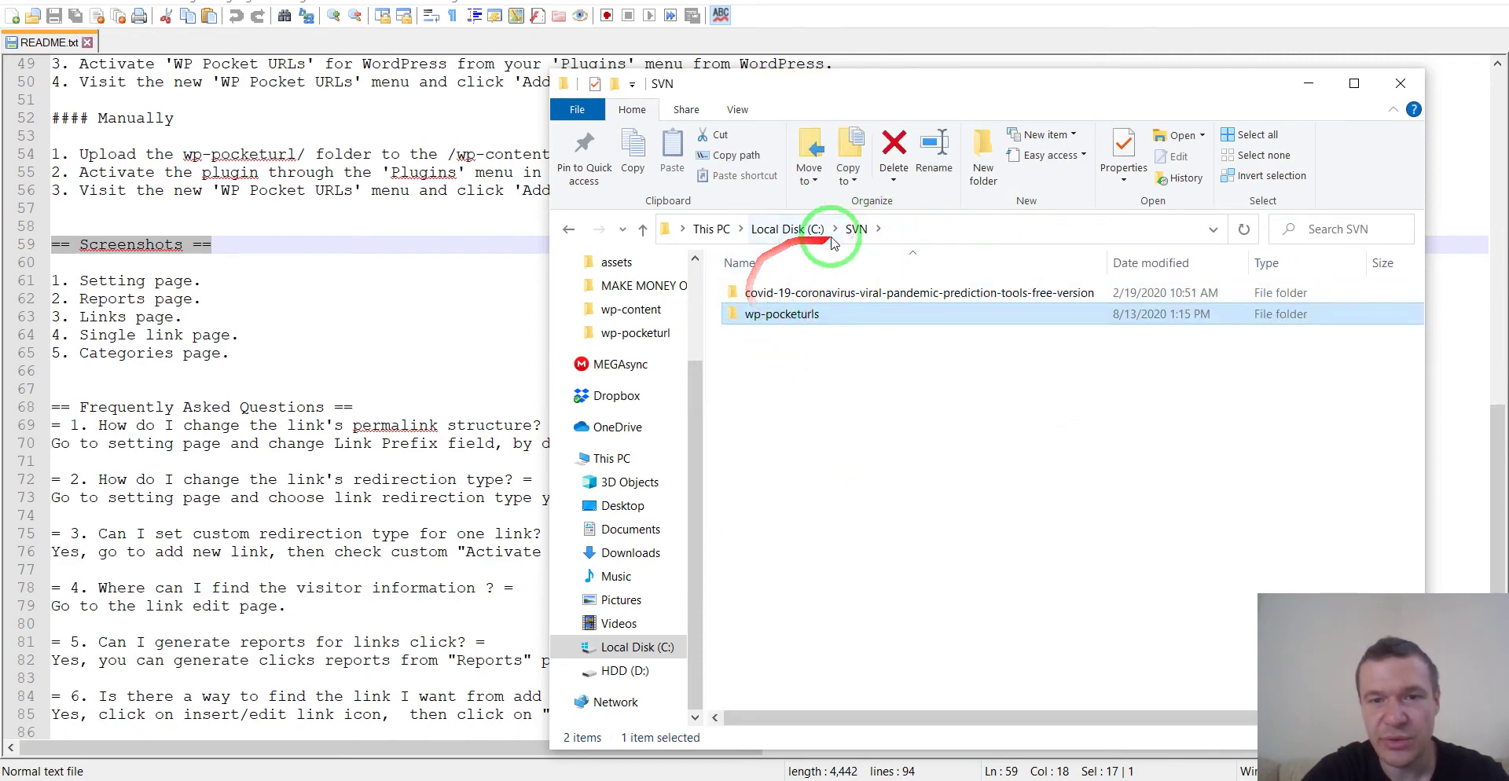
right_click(770, 315)
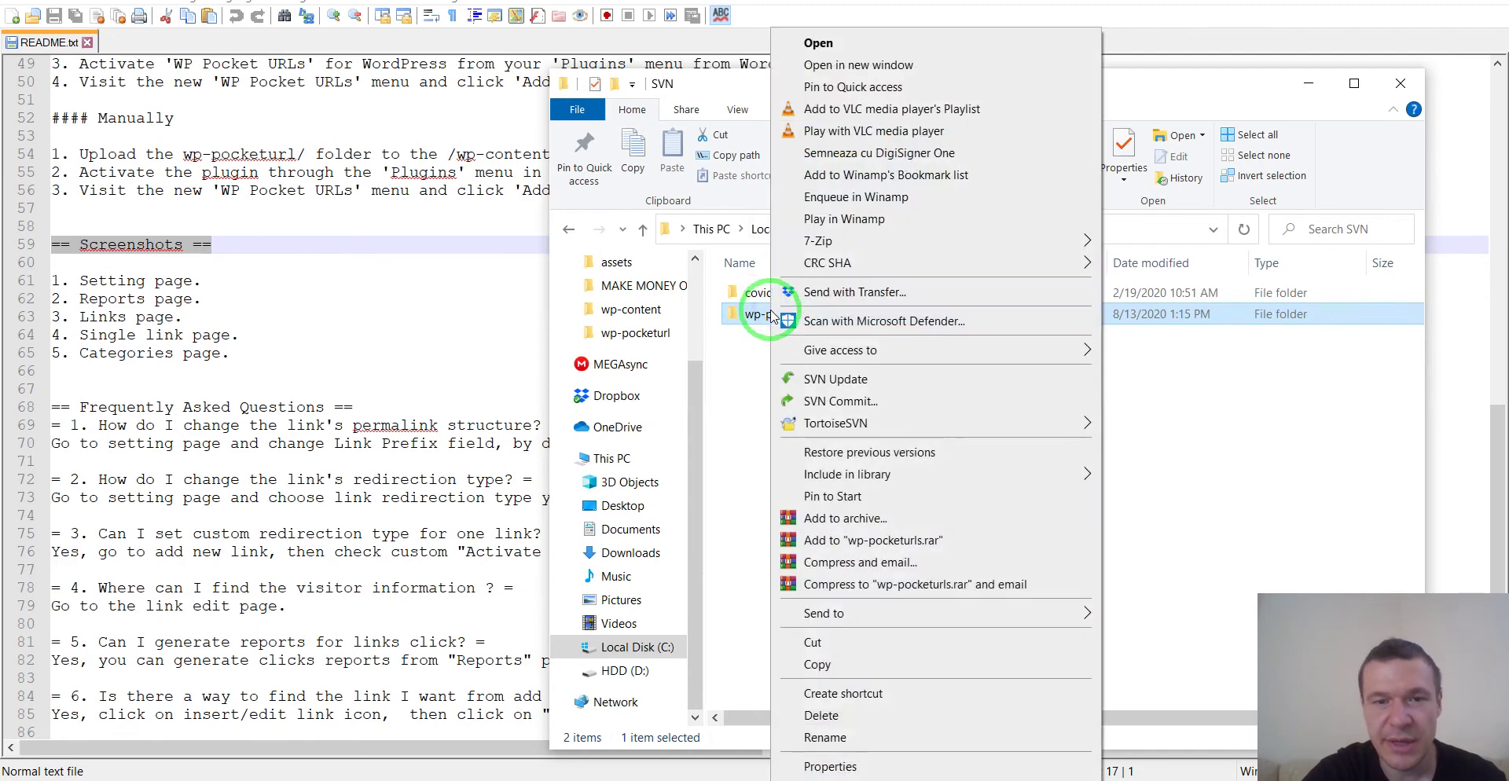
click(809, 401)
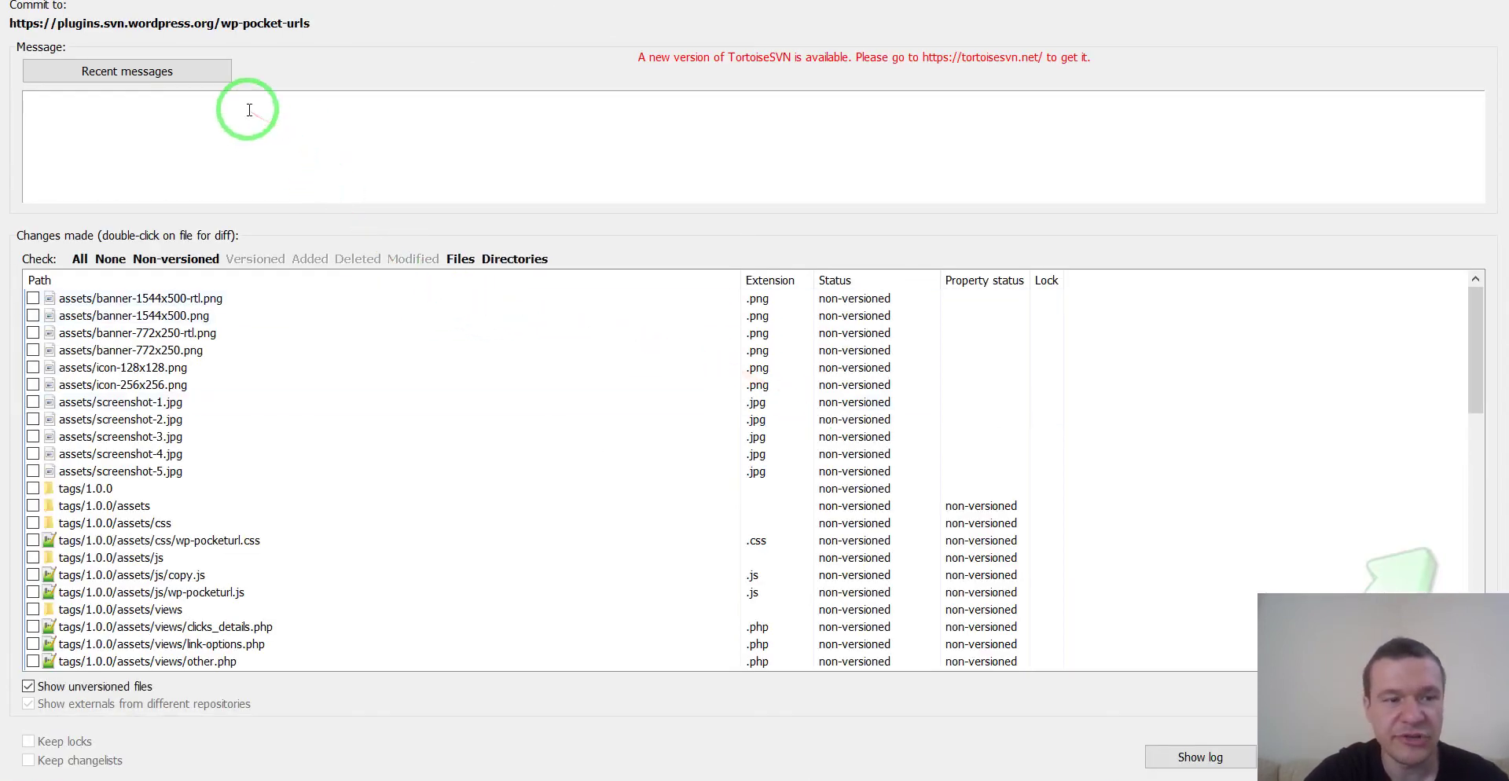
click(74, 262)
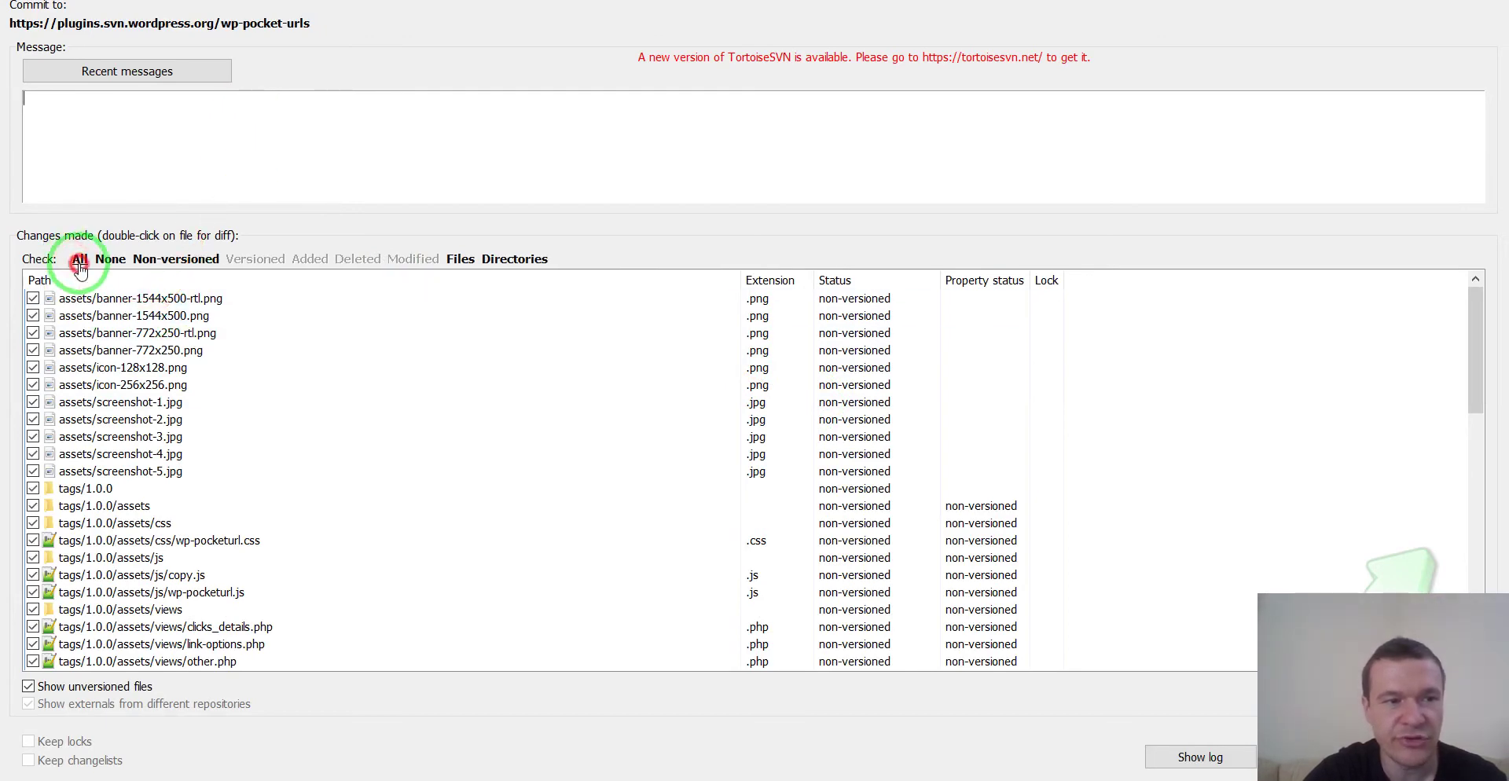
scroll(78, 330, down, 10)
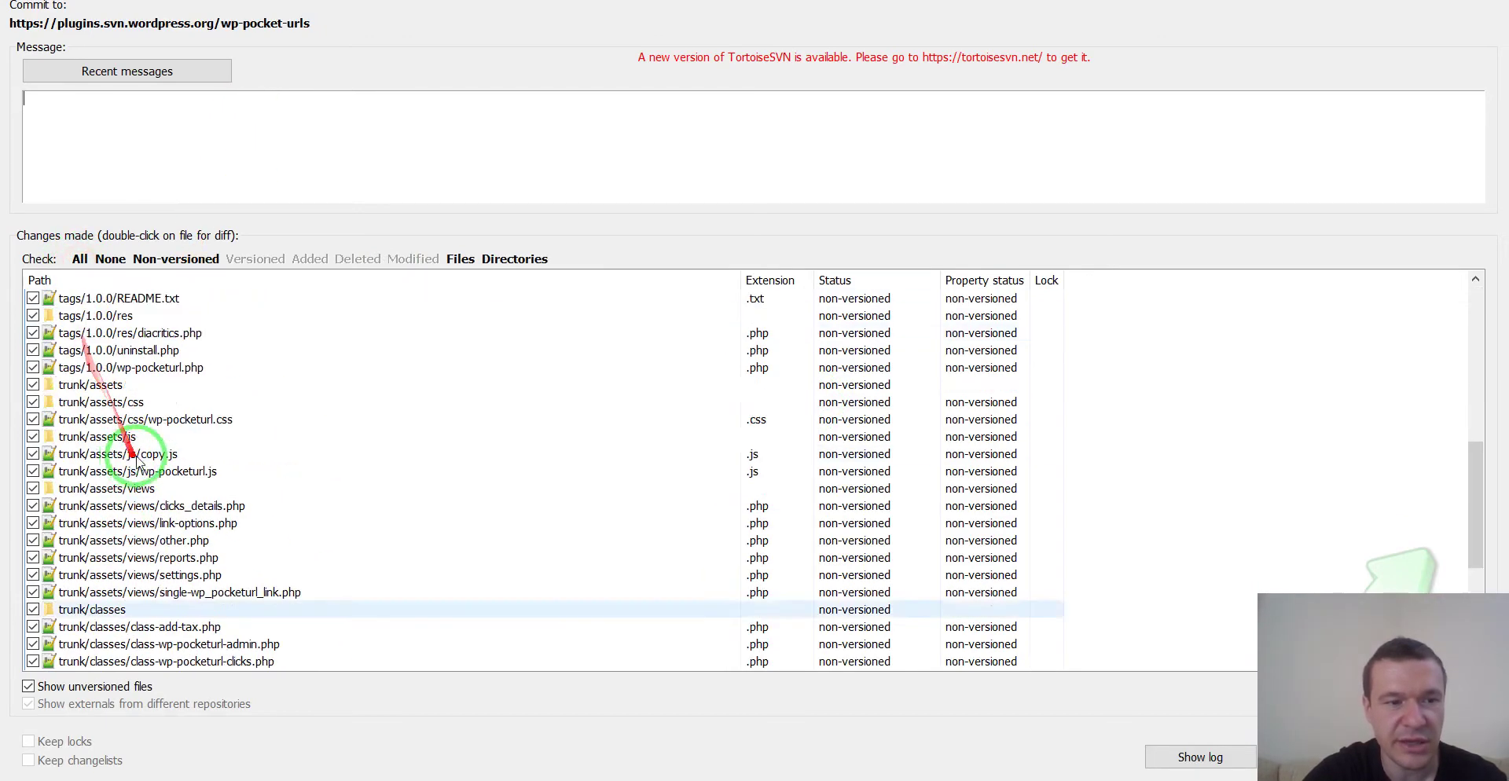
scroll(137, 460, up, 10)
- Enter "Initial commit" as the commit message and submit the commit to the WordPress.org repository
click(157, 155)
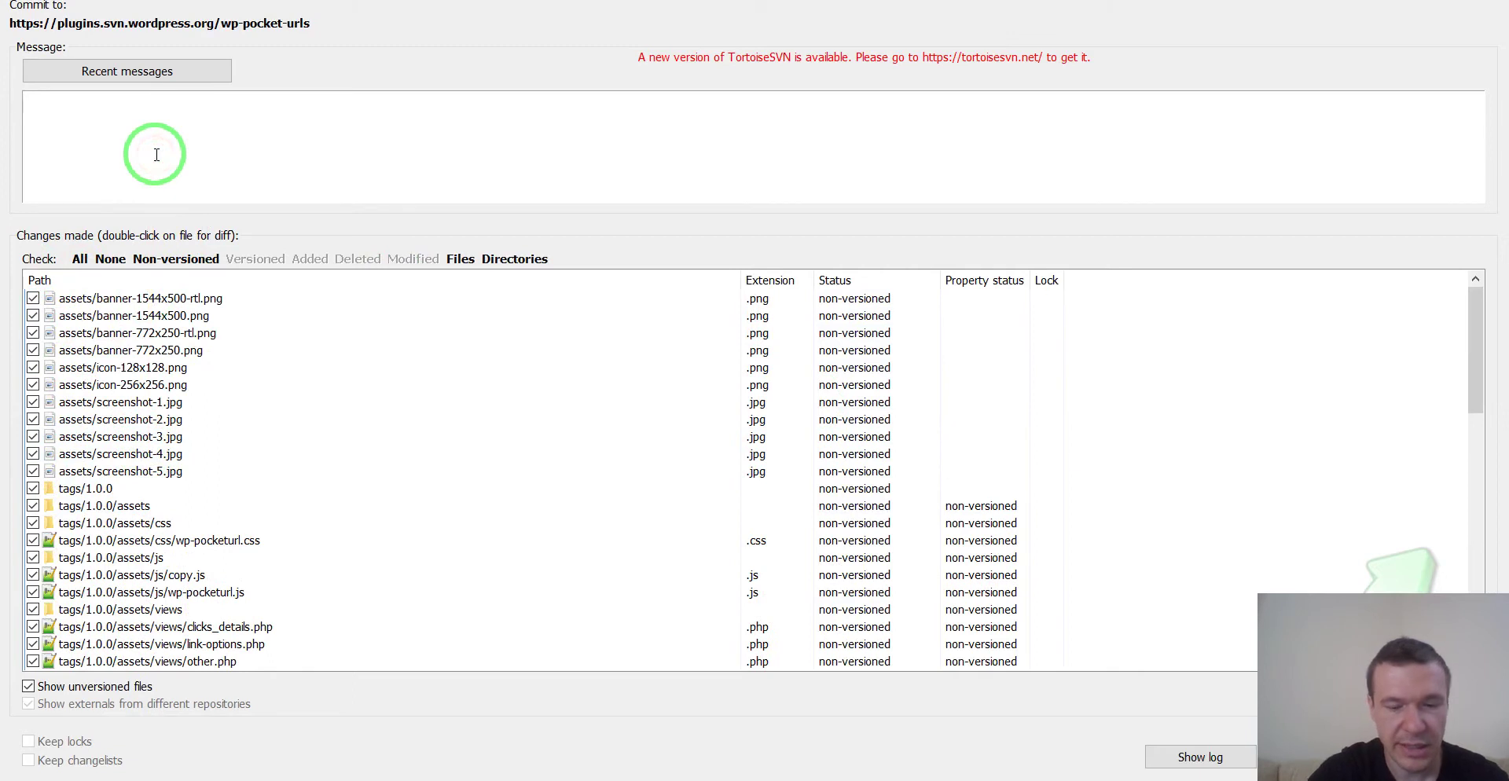
text(Initia)
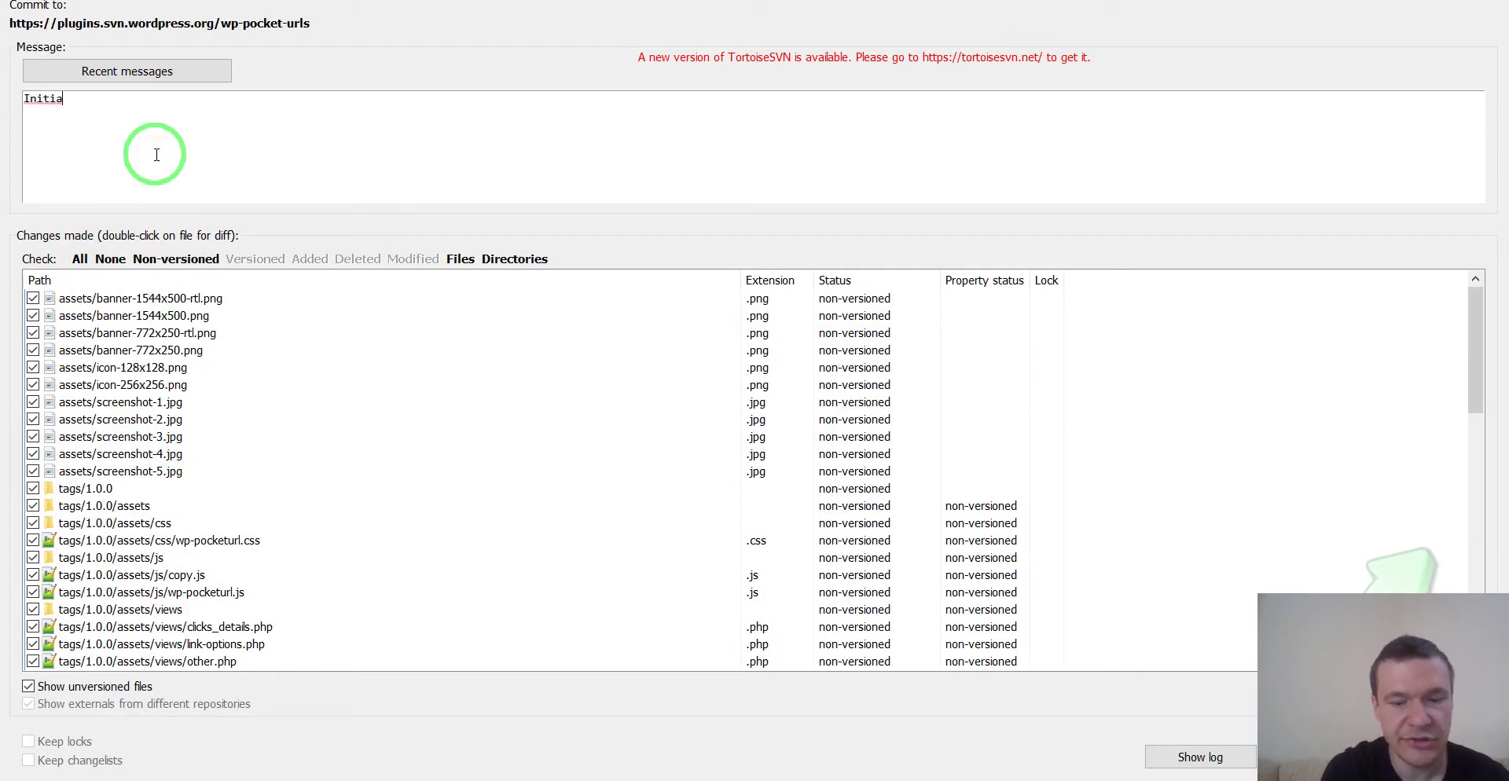
text(l commit)
key(Return)
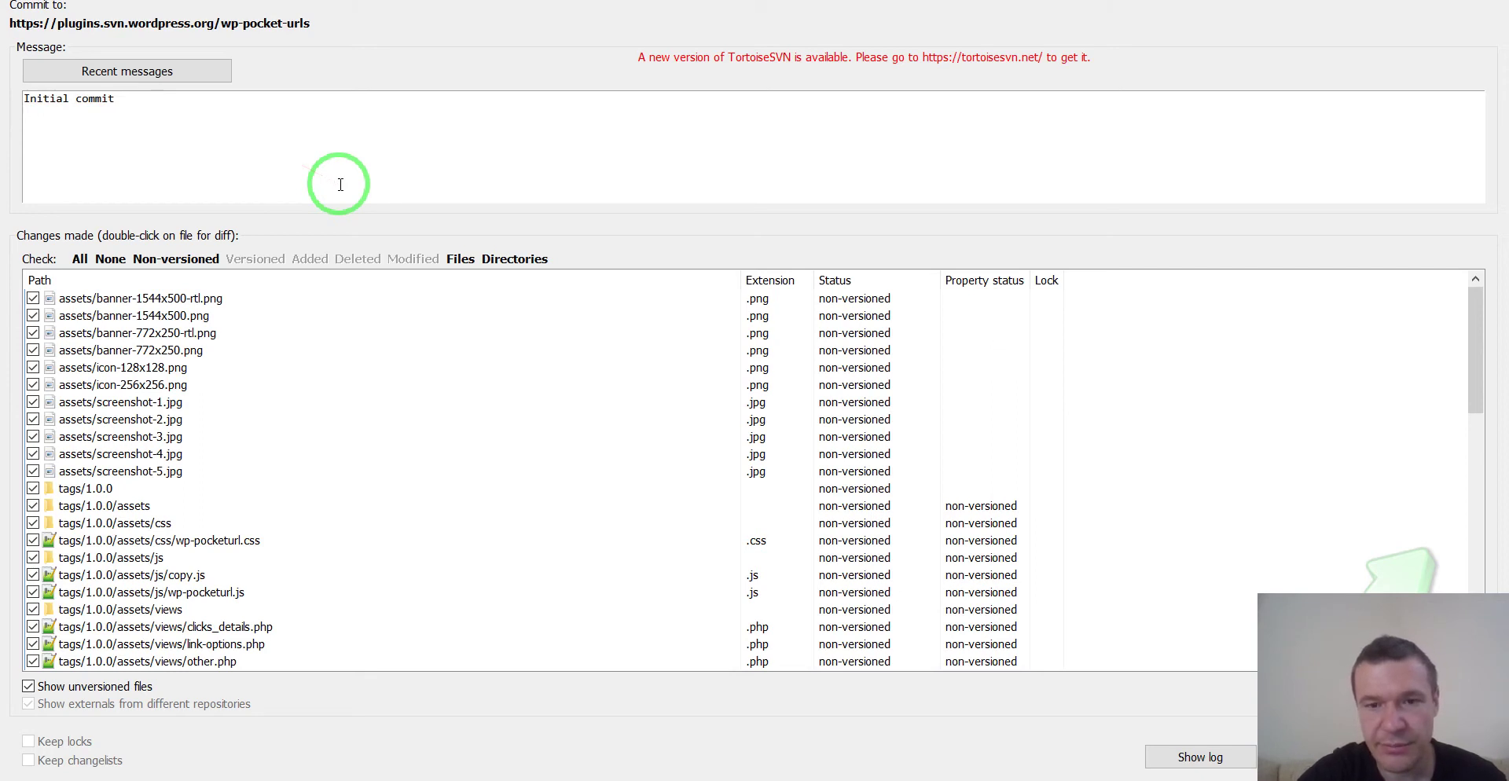
mouse_move(1396, 720)
mouse_down()
mouse_move(1383, 670)
mouse_move(1399, 668)
mouse_up()
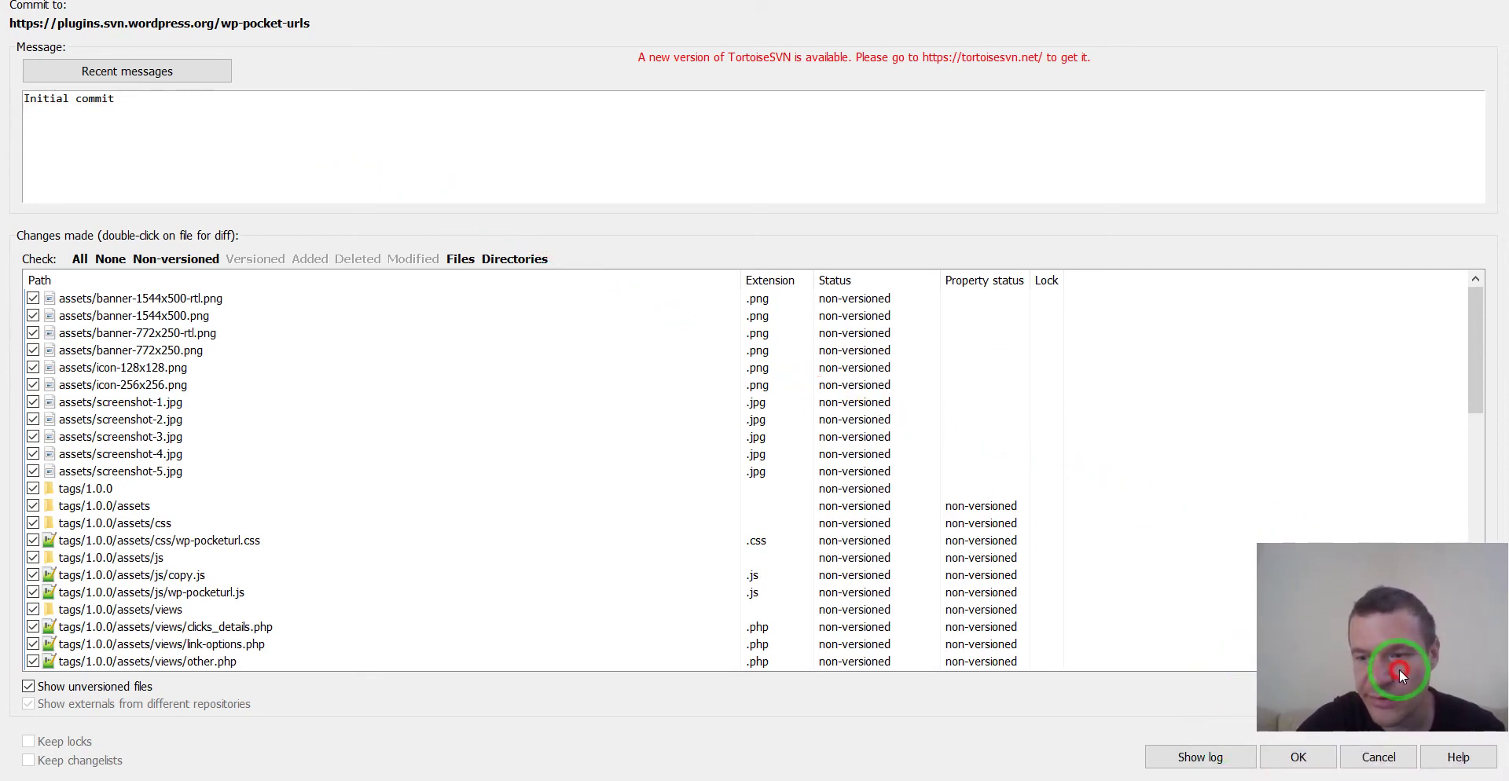
click(1309, 756)
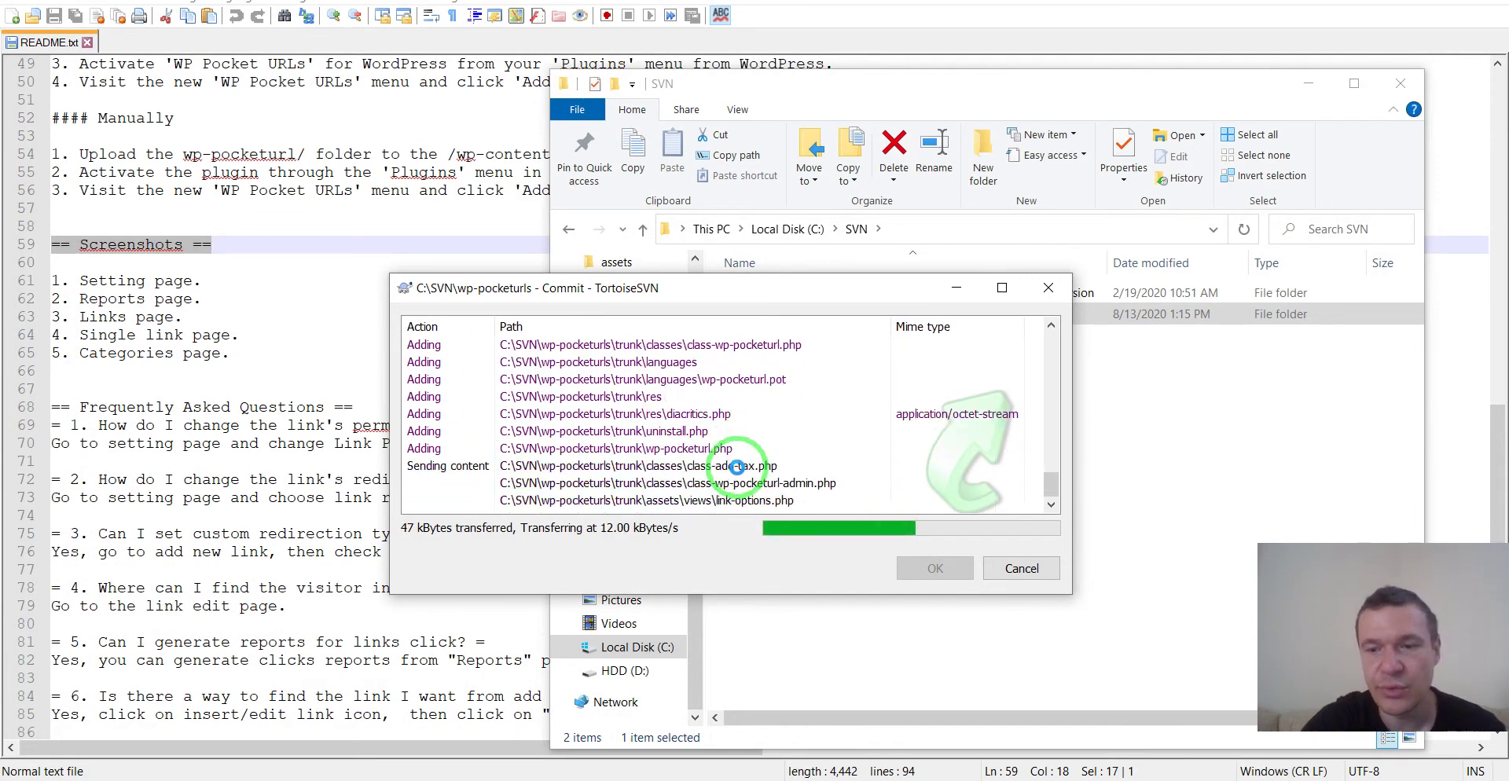
drag(1357, 632, 1359, 682)
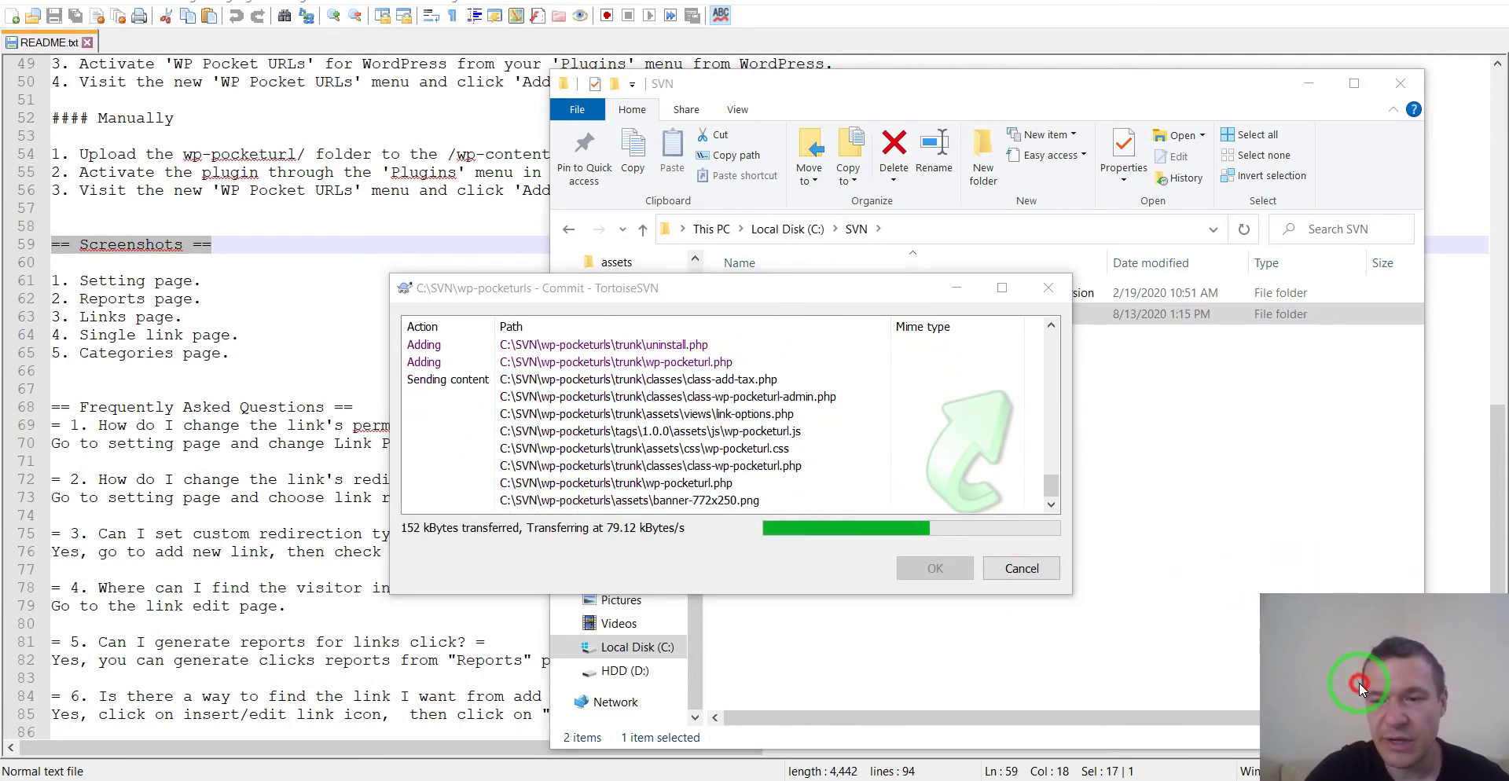
drag(1048, 482, 1037, 460)
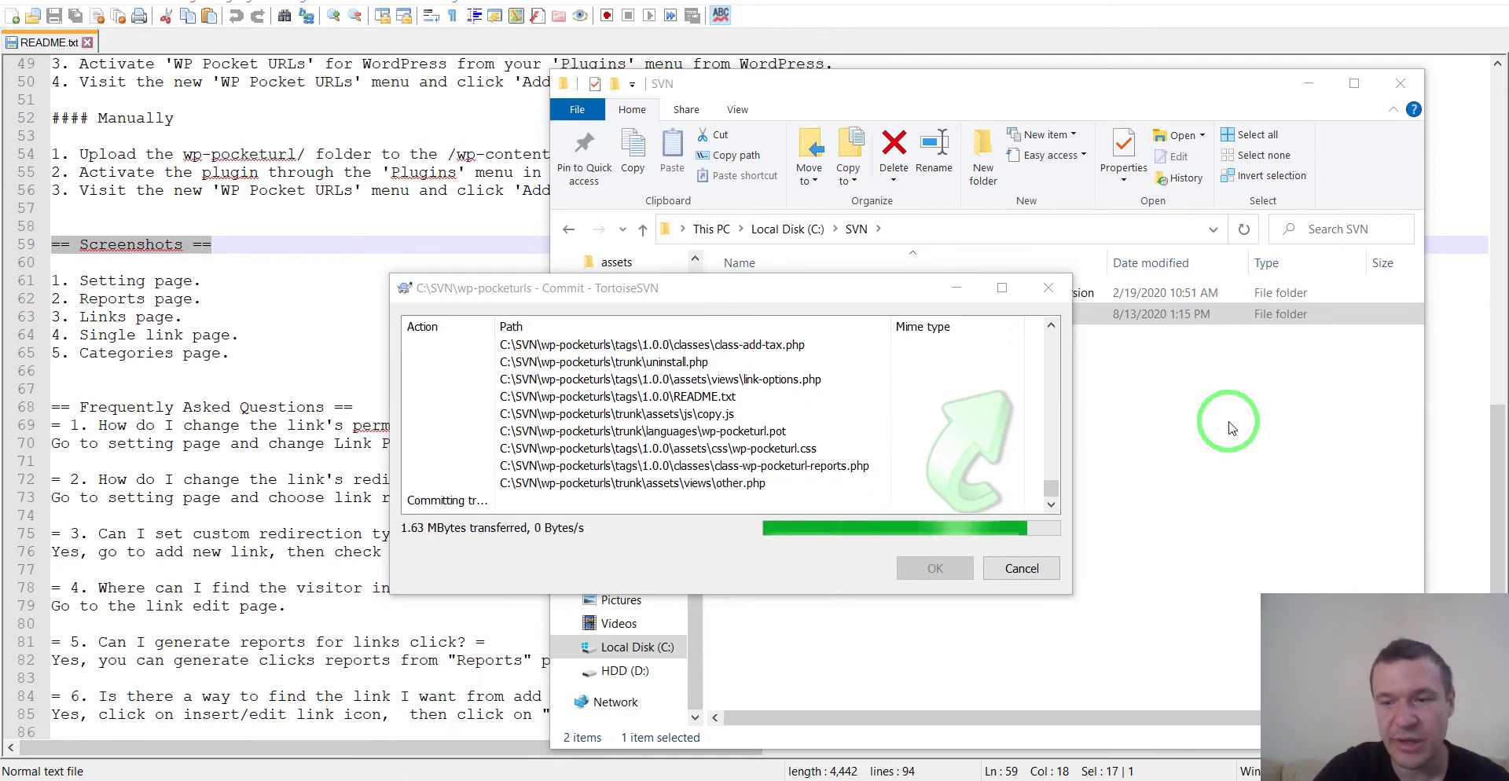
mouse_move(1232, 429)
mouse_down()
mouse_move(1202, 236)
mouse_move(1036, 96)
mouse_move(1087, 238)
mouse_up()
click(1088, 71)
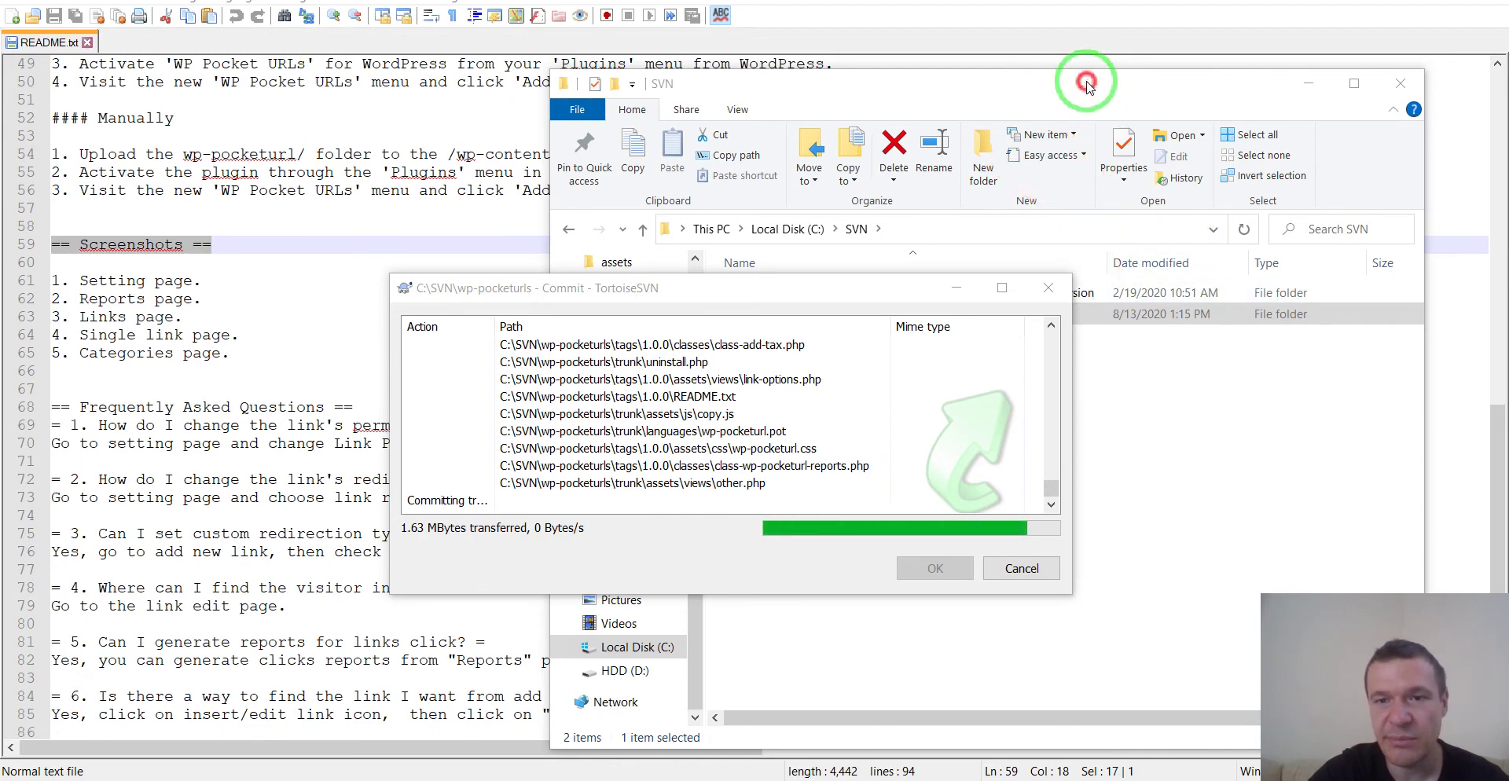
click(482, 287)
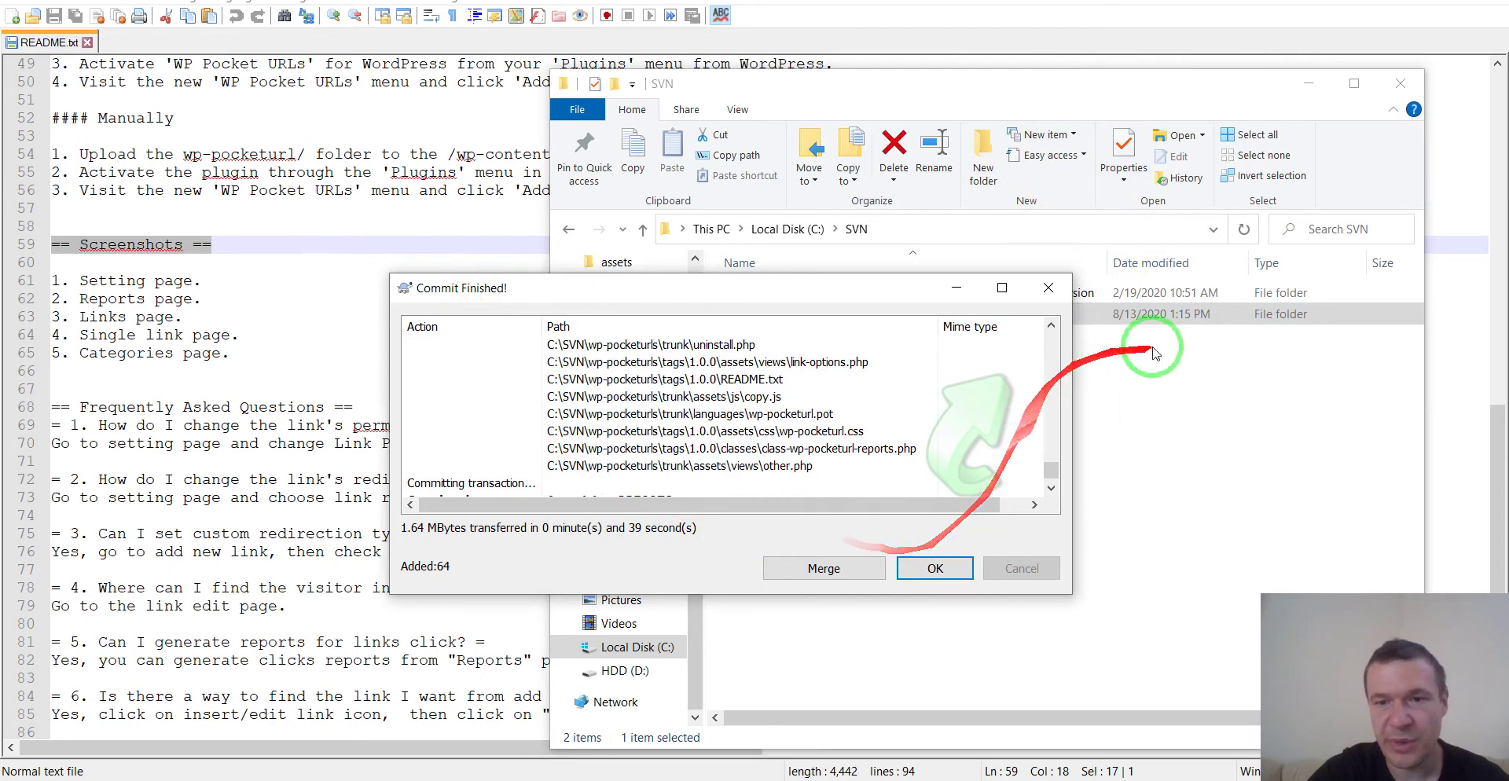
click(1100, 377)
click(499, 289)
- Close the finished commit report and switch to the WordPress Plugin Review Team's e-mail in Gmail
click(917, 561)
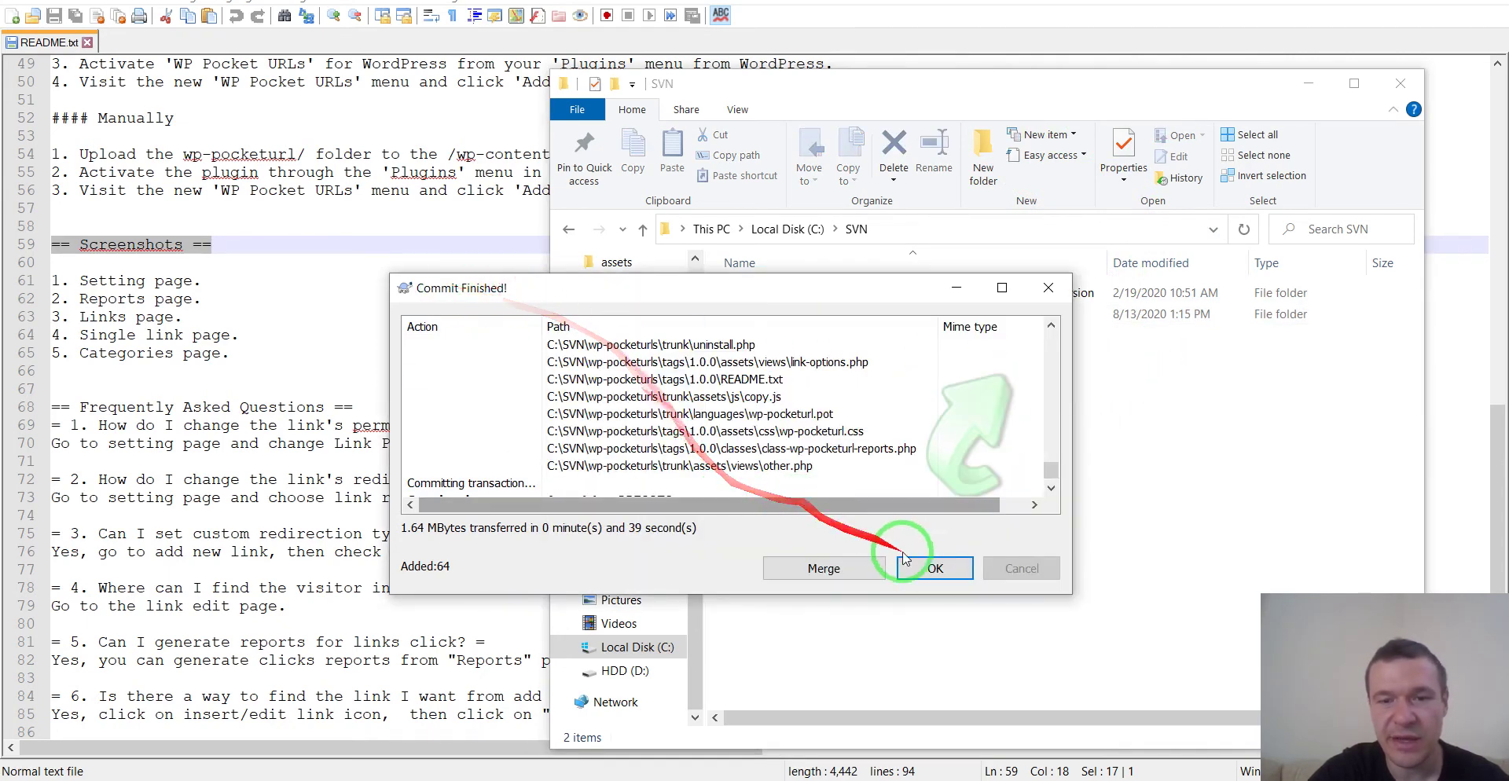
click(921, 566)
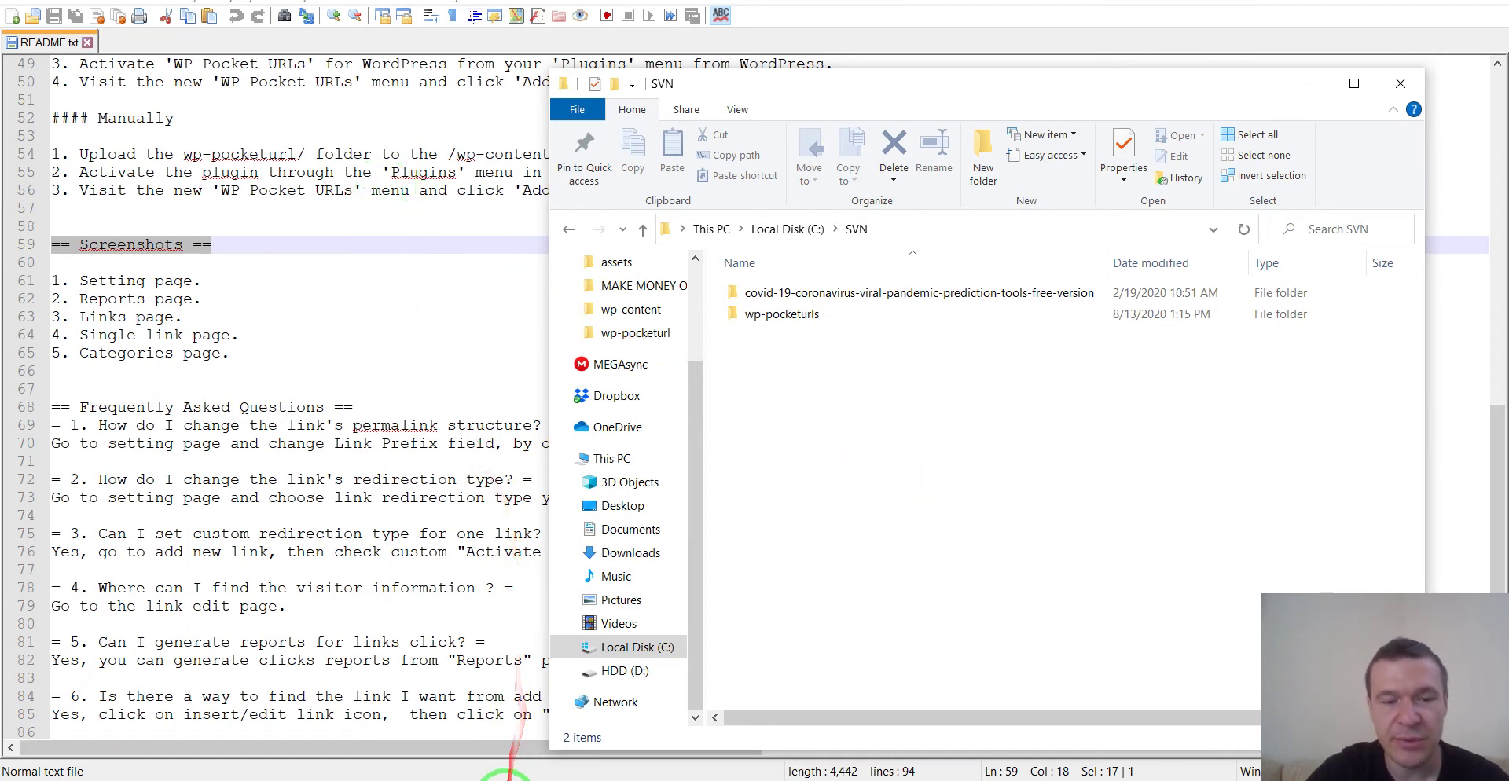
click(499, 778)
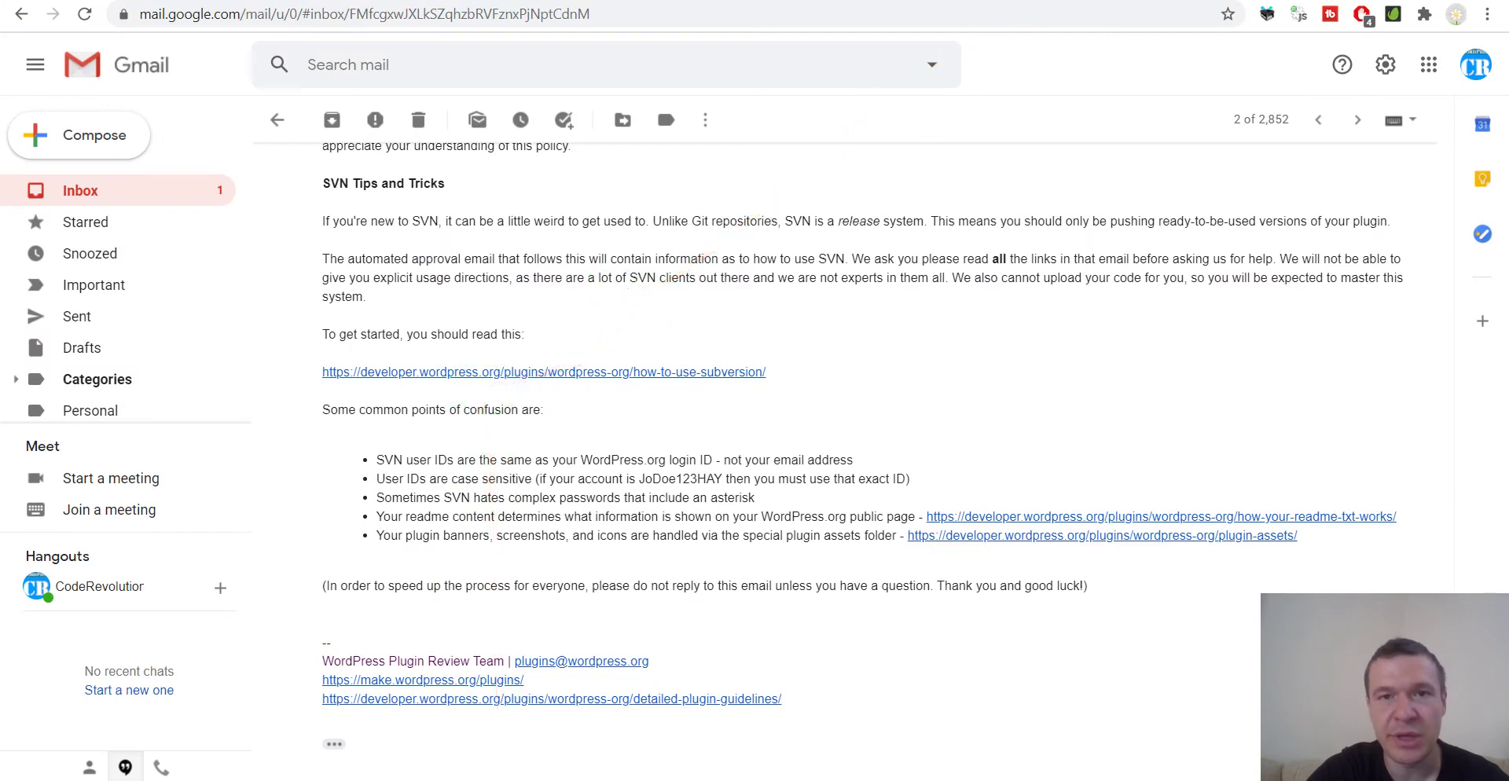
- Switch to the WordPress.org plugin directory and search the plugins for "wp pocket urls"
click(1022, 2)
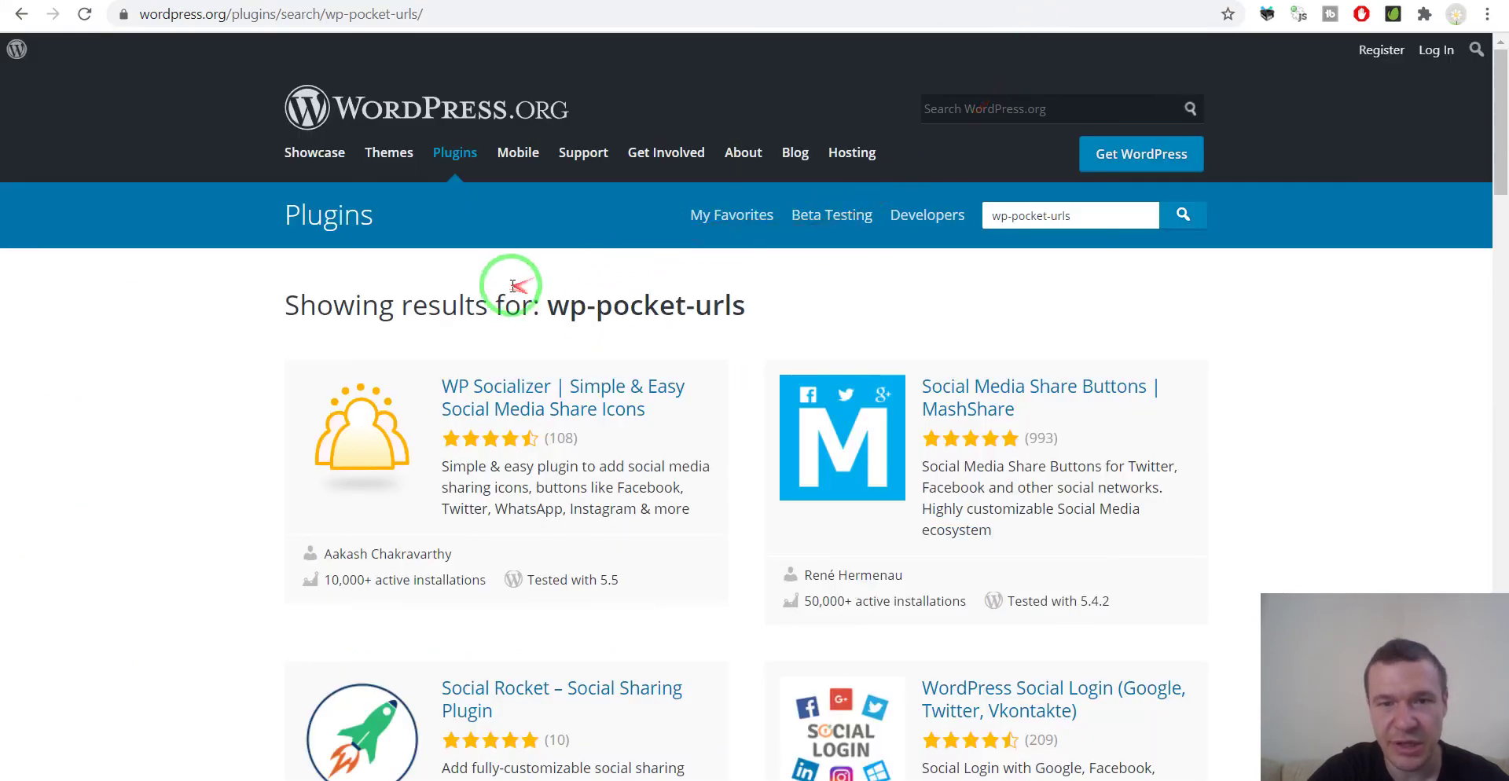
triple_click(1062, 215)
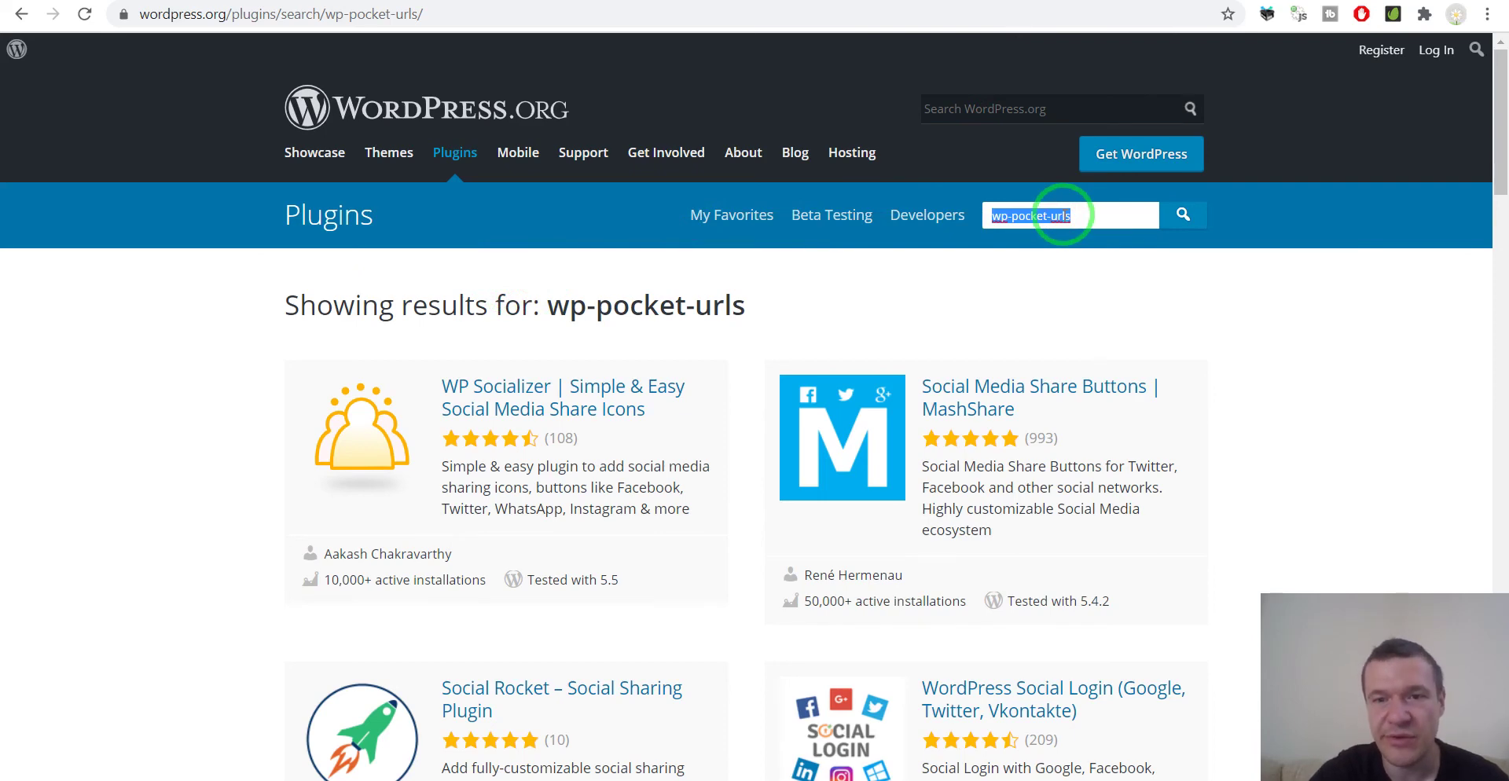
text(wp poc)
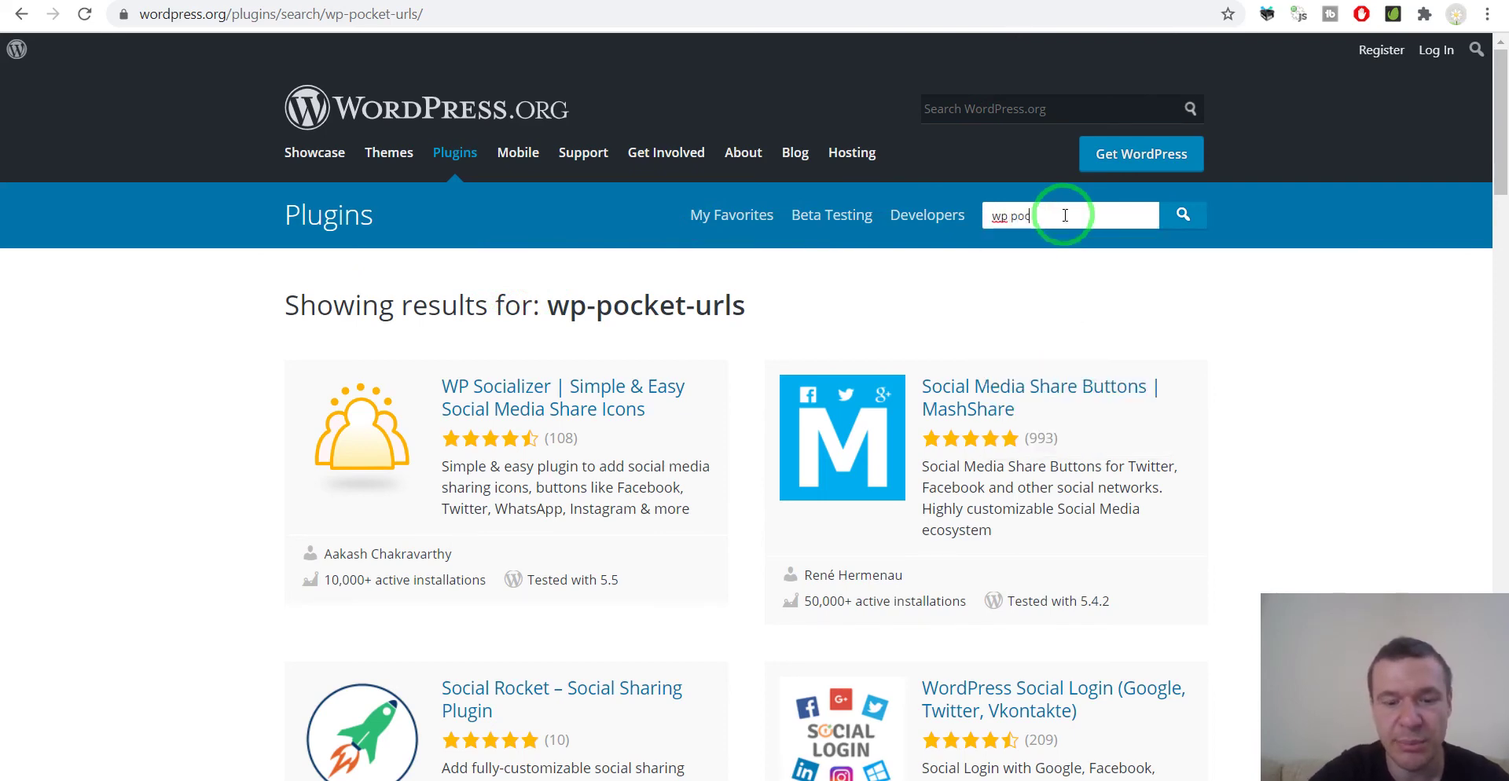
text(ket urls)
key(Return)
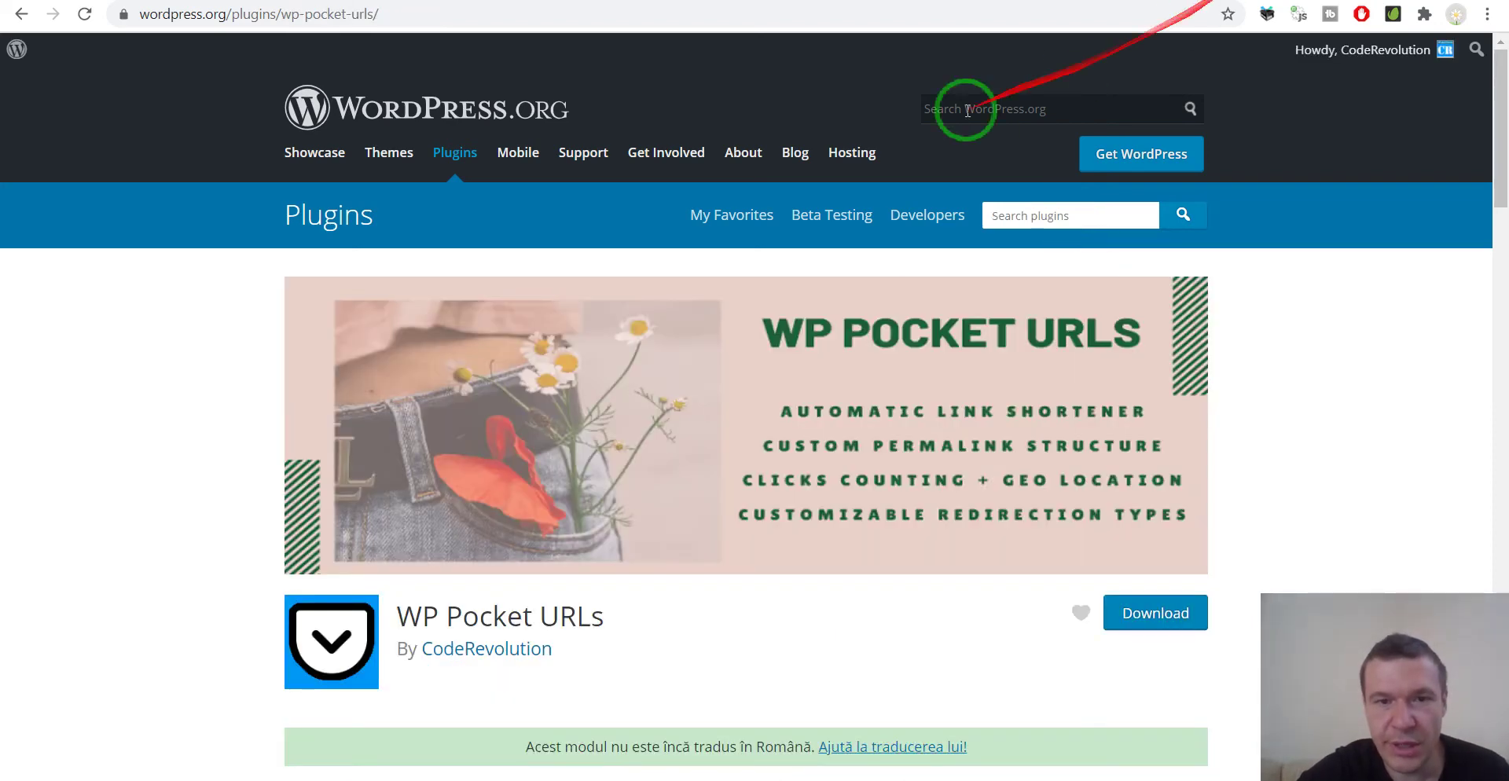
- Check the published WP Pocket URLs plugin page's banner, icon, title and web address
scroll(186, 328, down, 4)
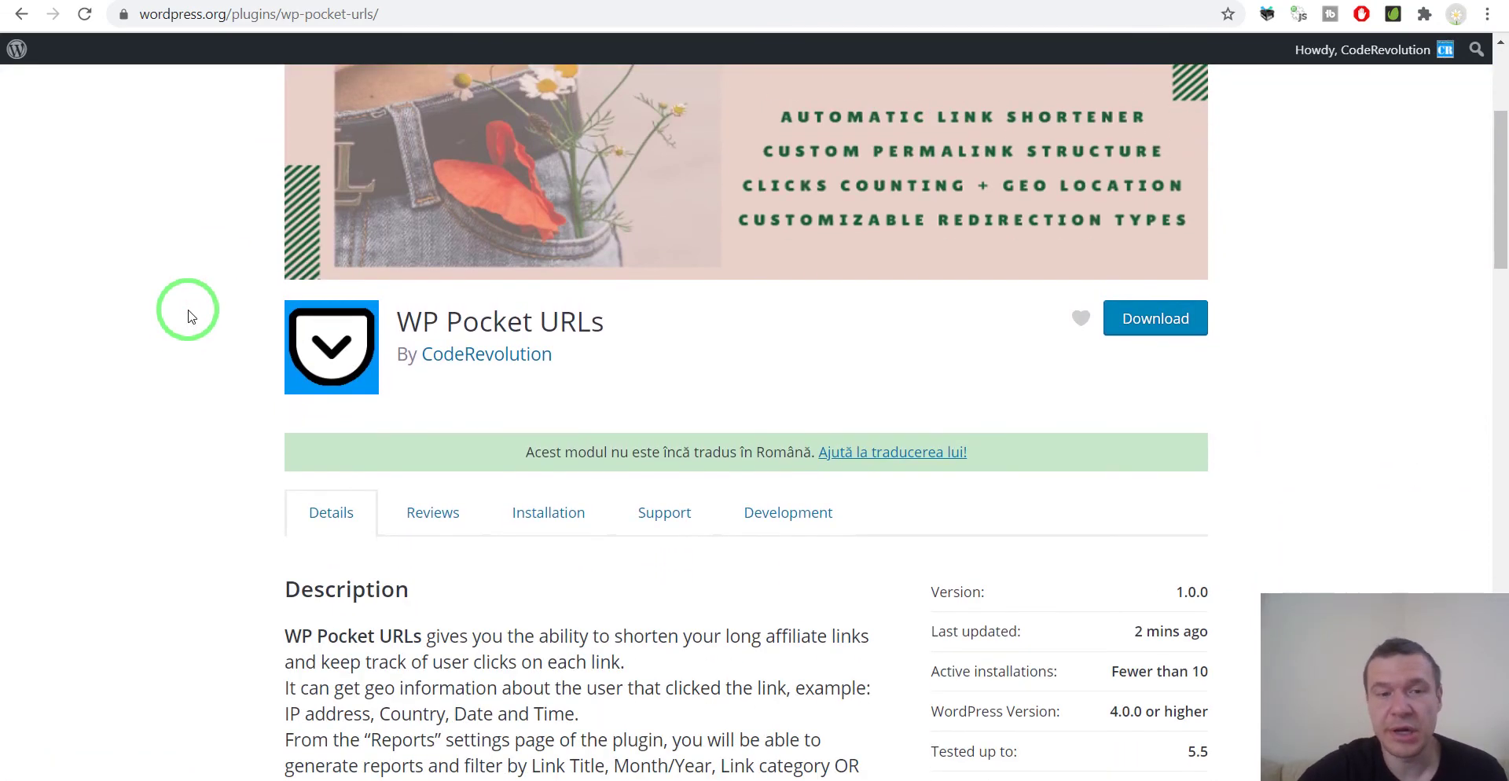
scroll(183, 330, up, 4)
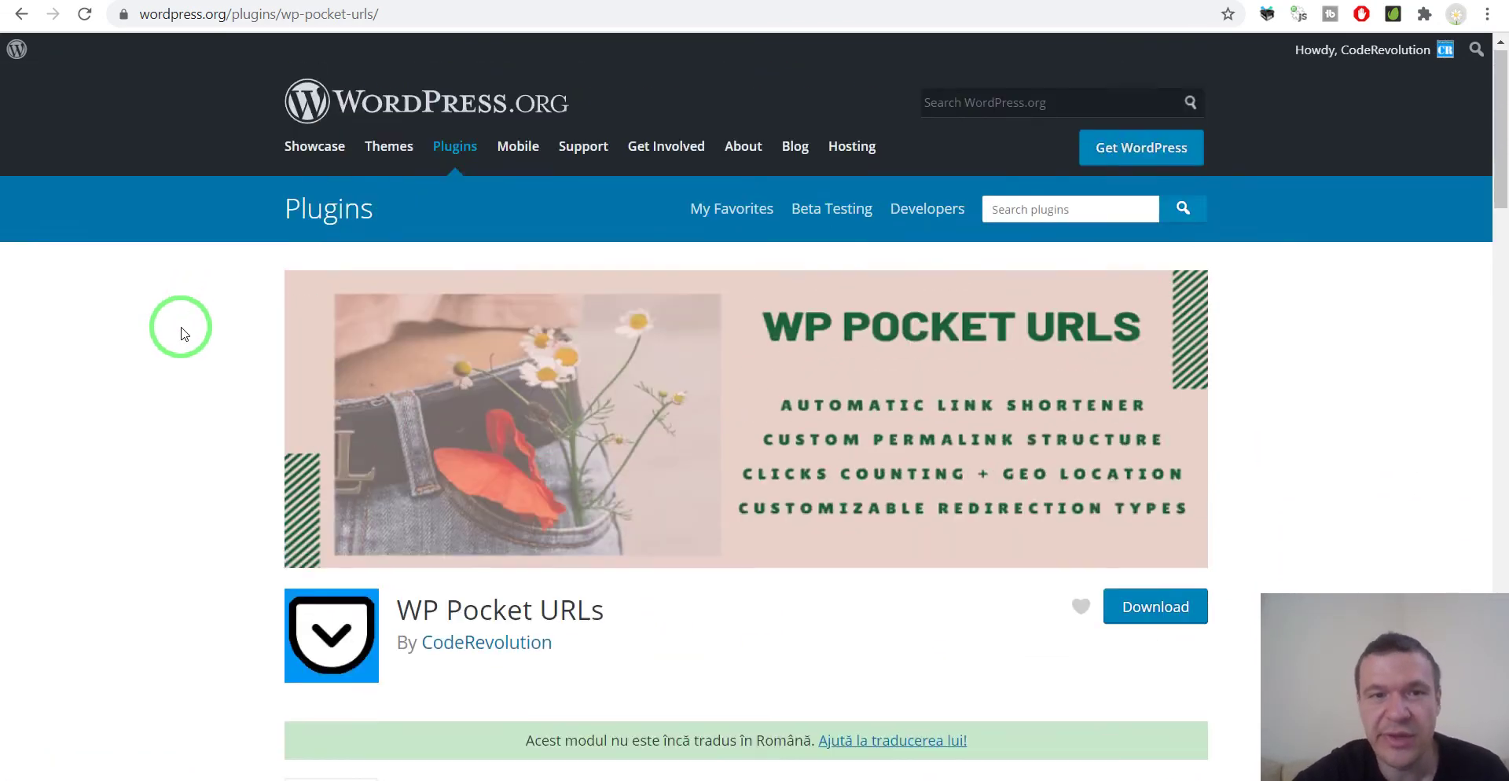
click(233, 14)
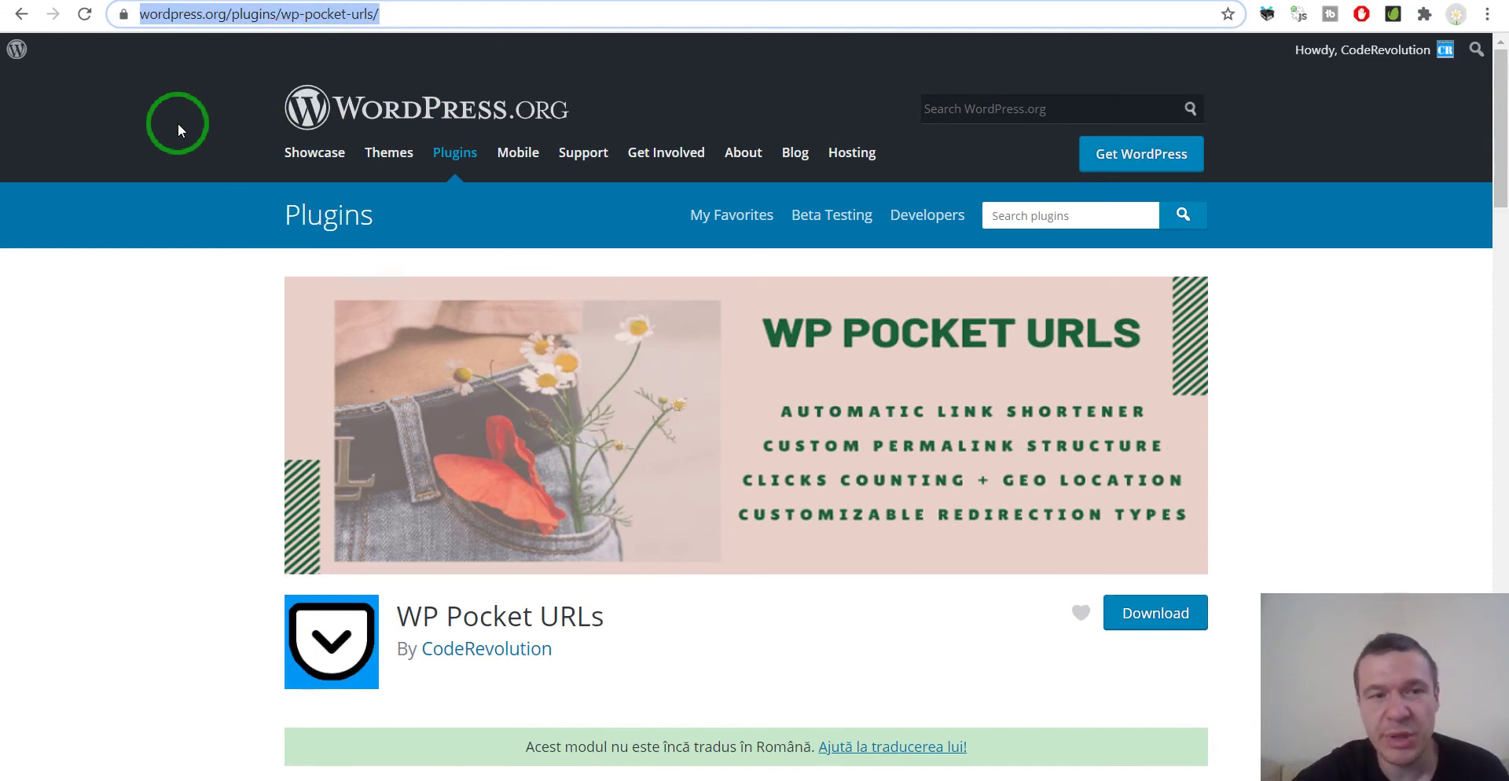
click(91, 347)
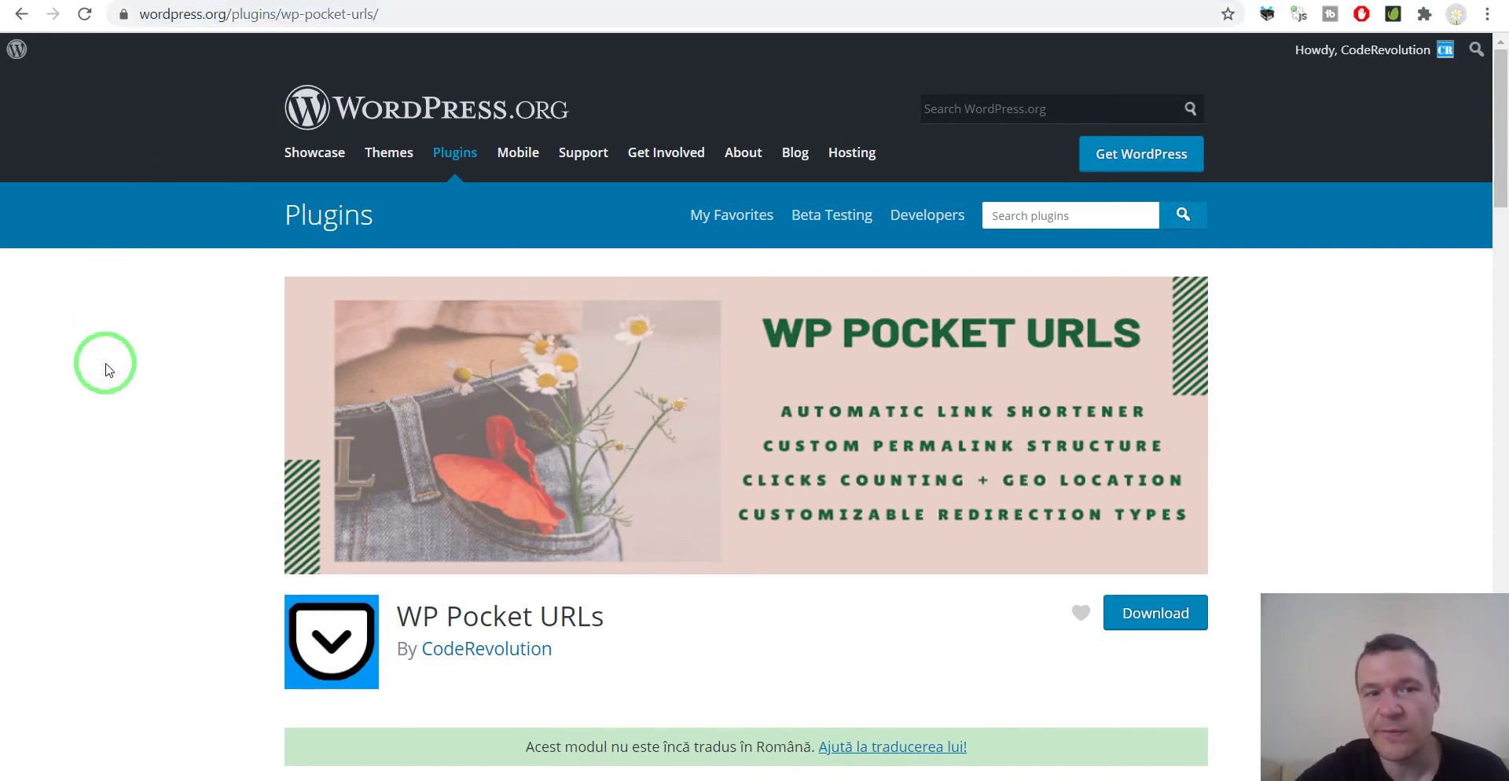
- Review the WP Pocket URLs page's description, quick links and feature list against the submitted readme content
scroll(115, 384, down, 3)
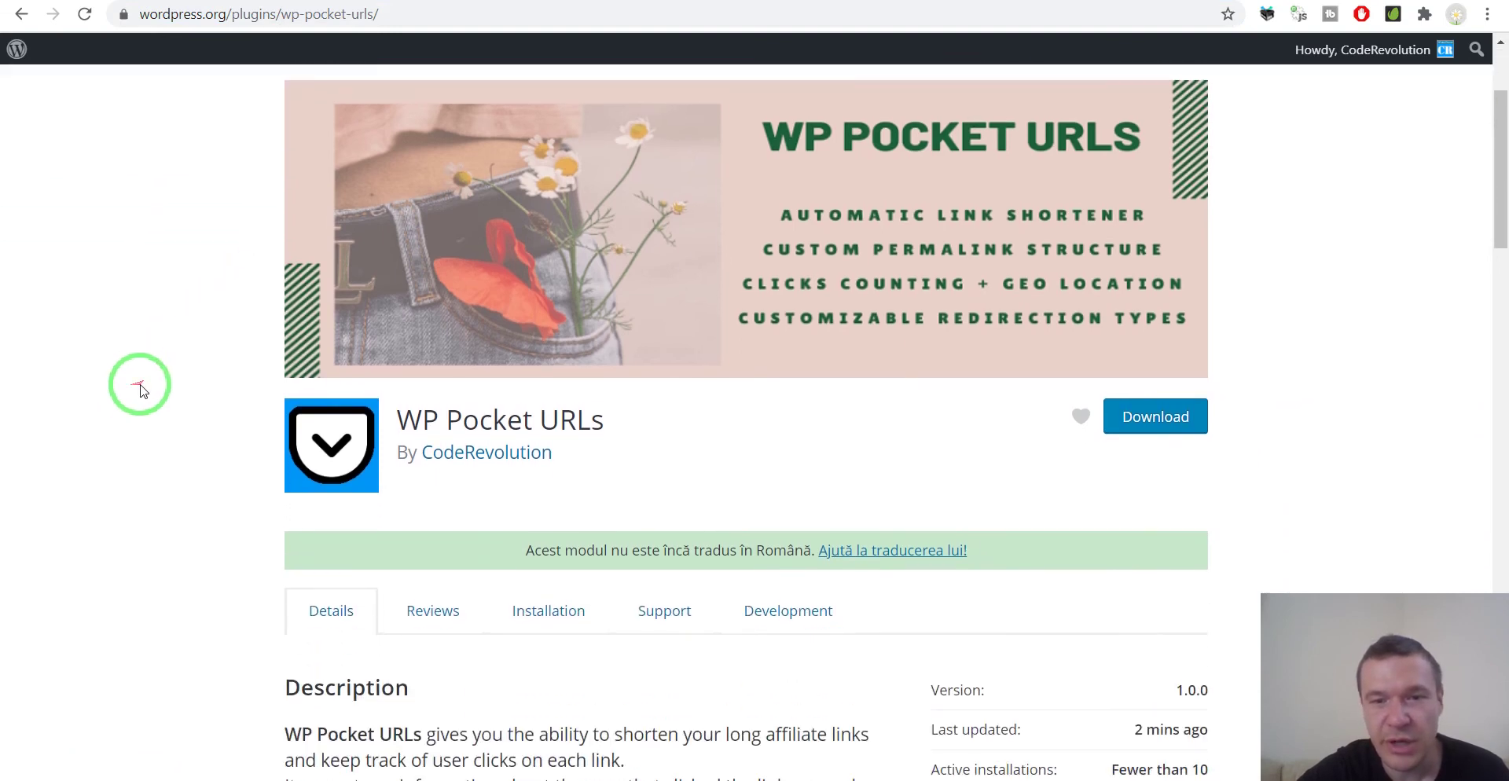
scroll(140, 389, down, 3)
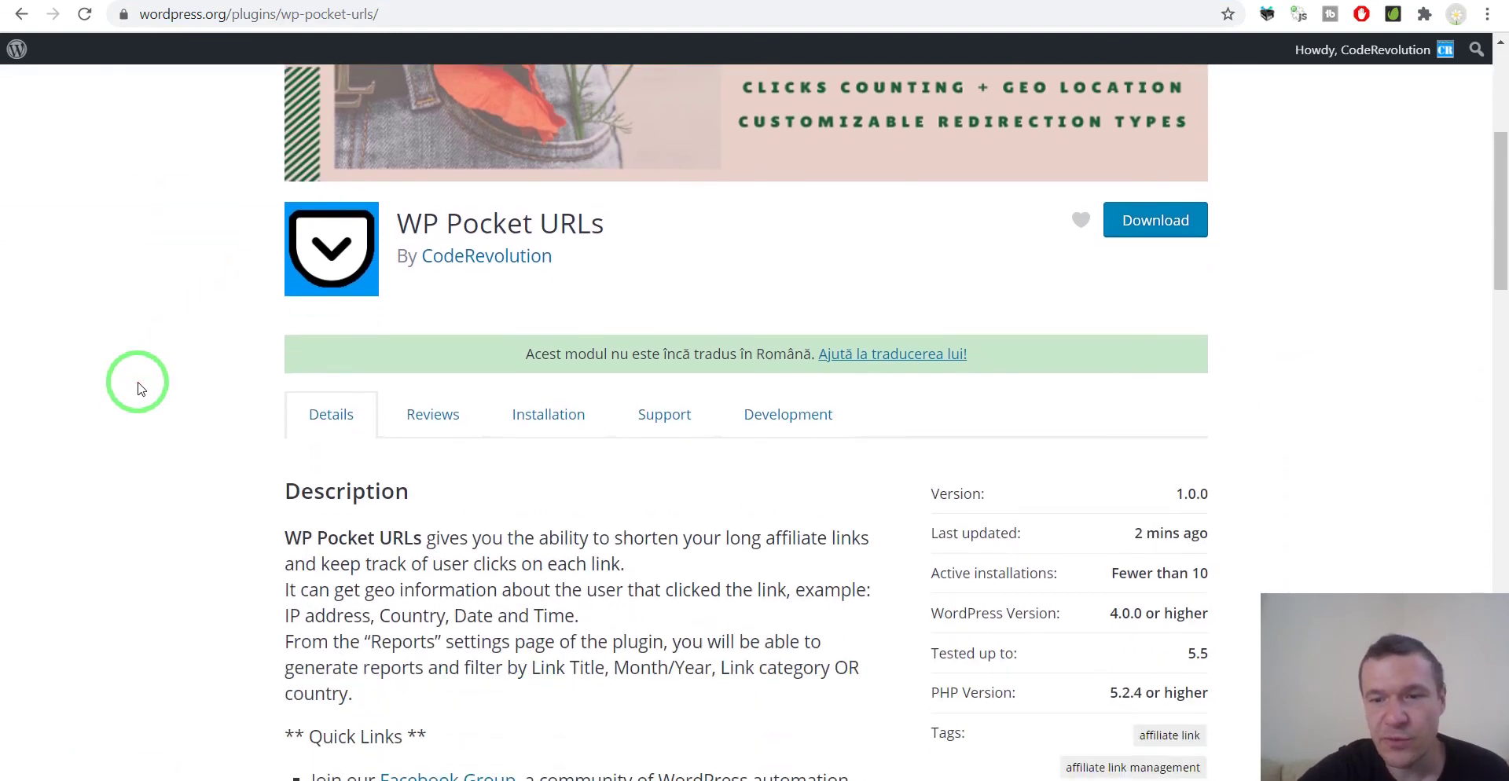
scroll(140, 389, down, 3)
scroll(139, 389, up, 1)
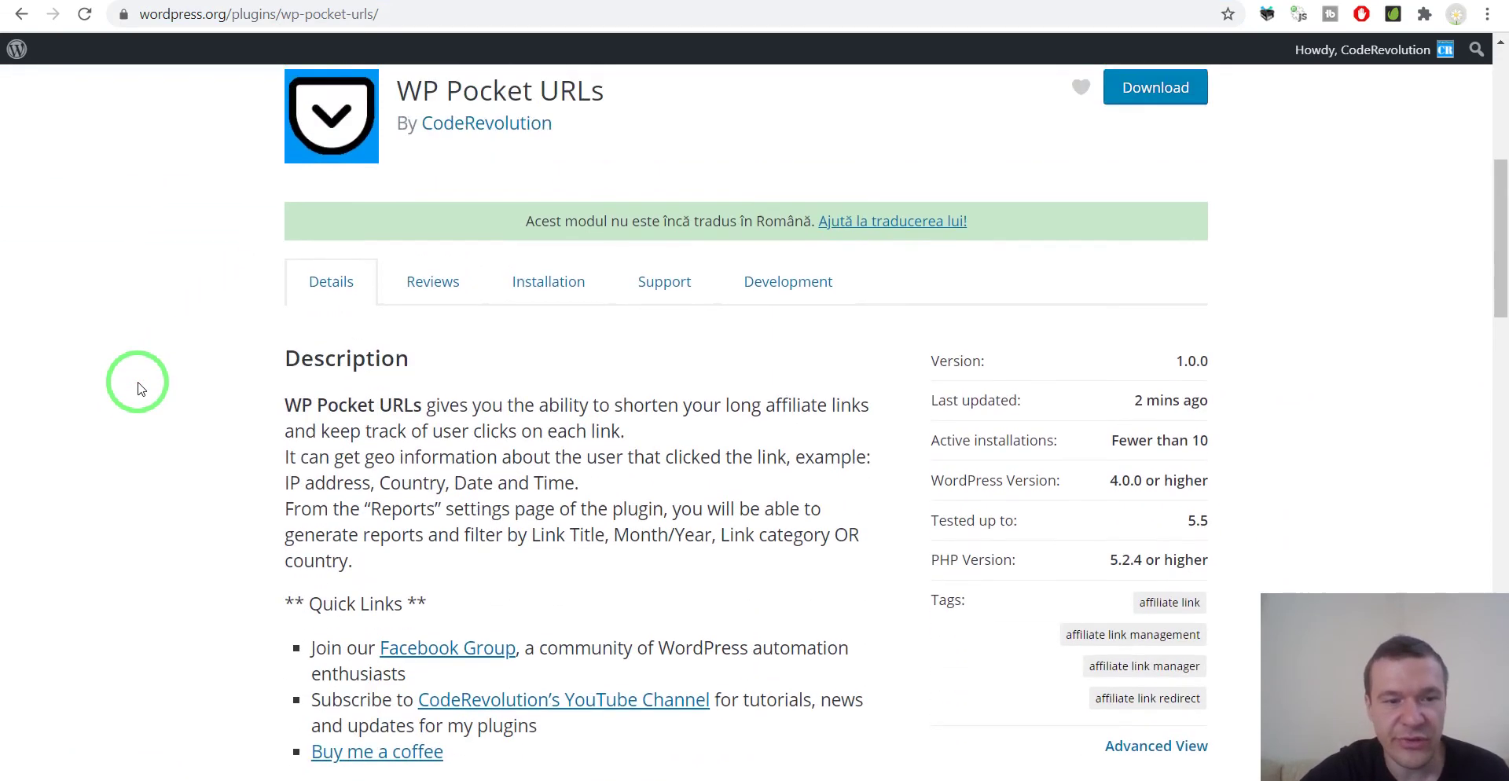
scroll(140, 389, down, 3)
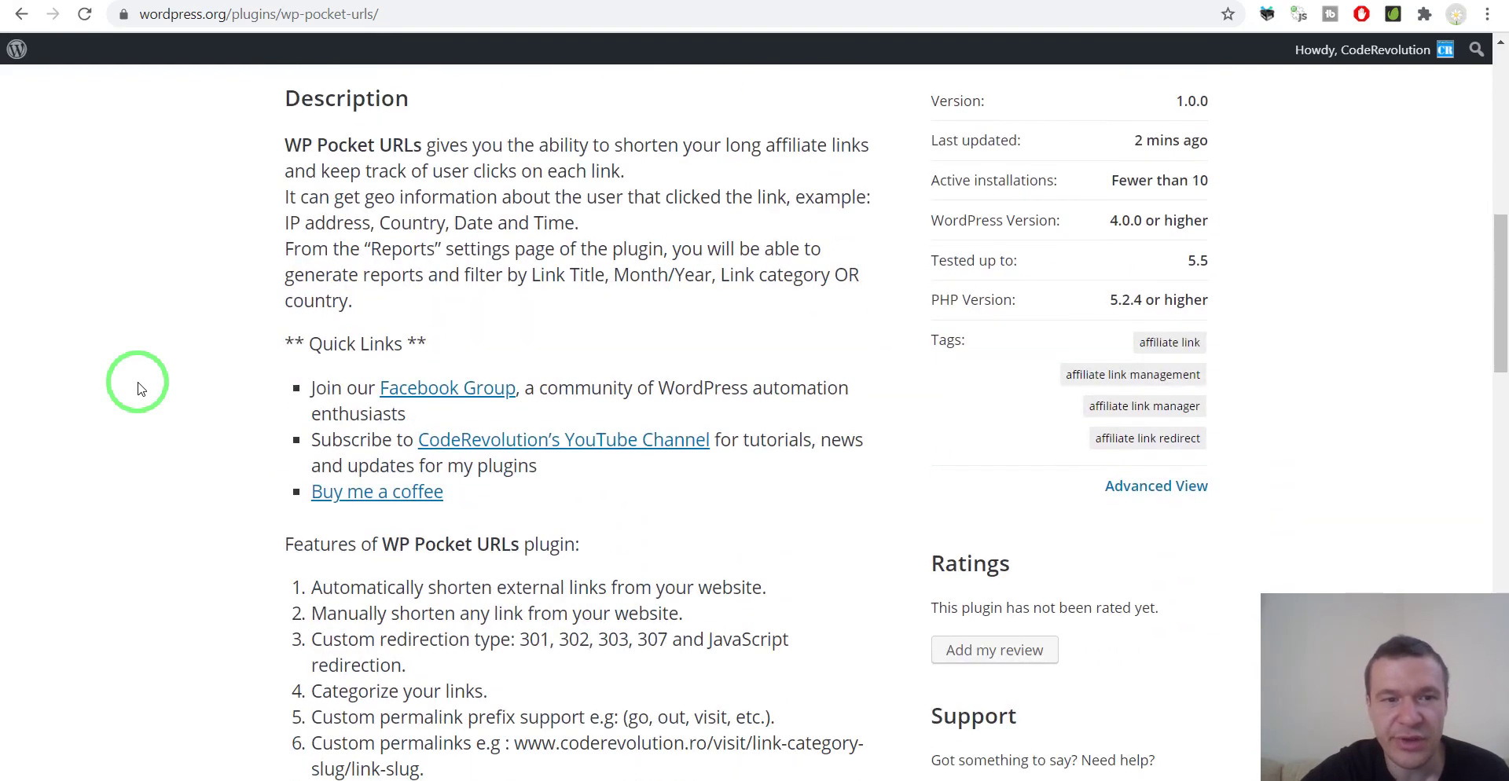
scroll(139, 389, up, 1)
scroll(140, 389, down, 1)
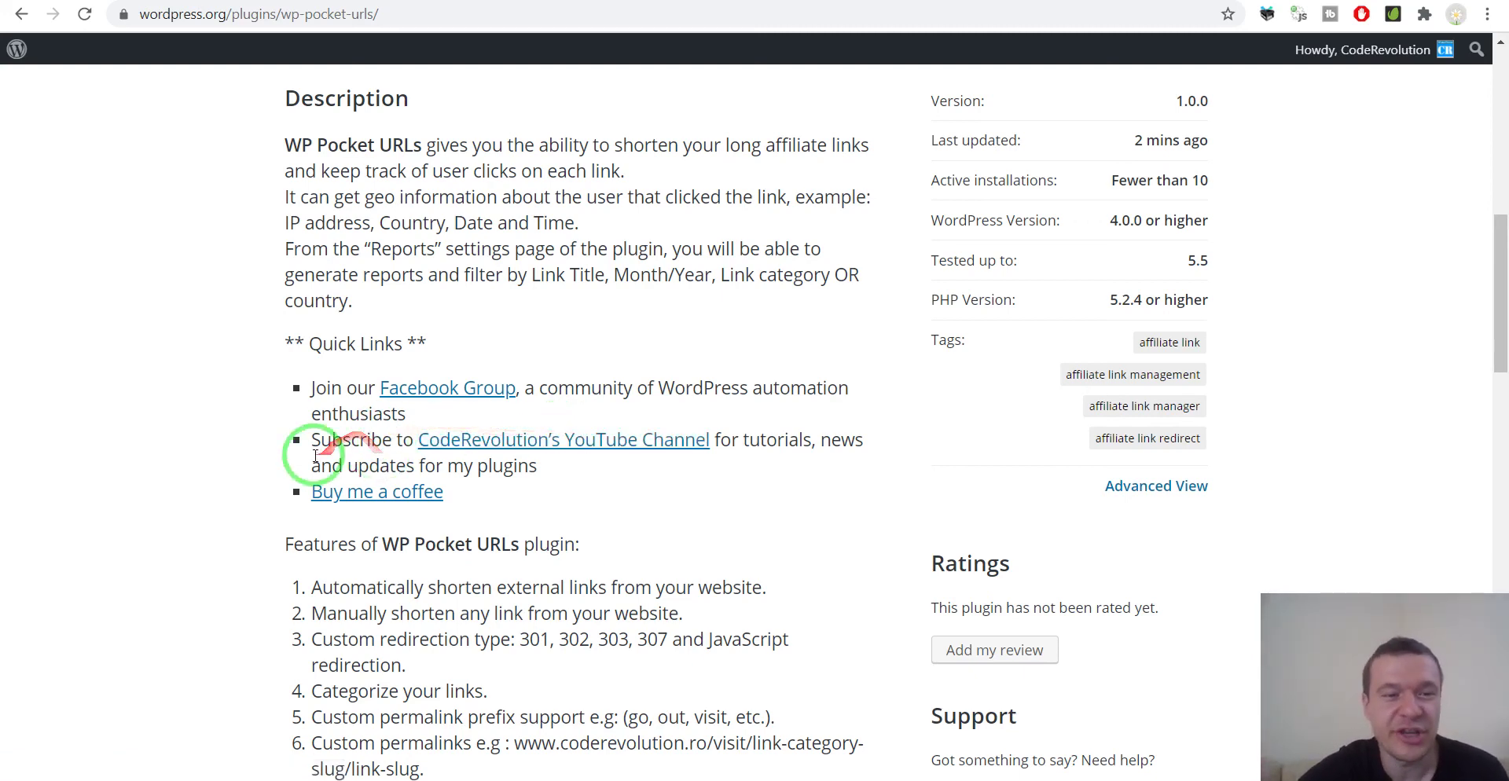
scroll(266, 462, down, 4)
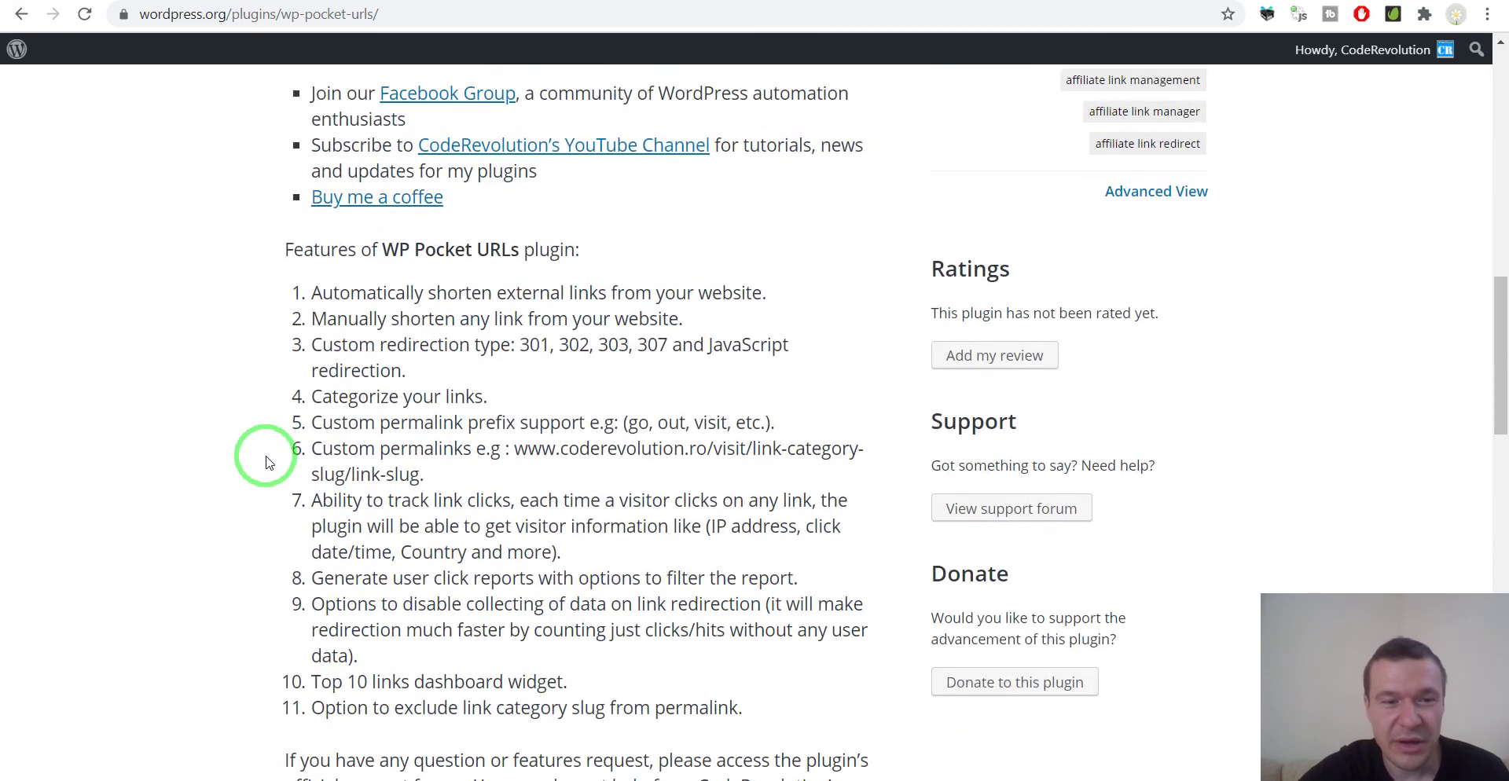
scroll(270, 455, up, 13)
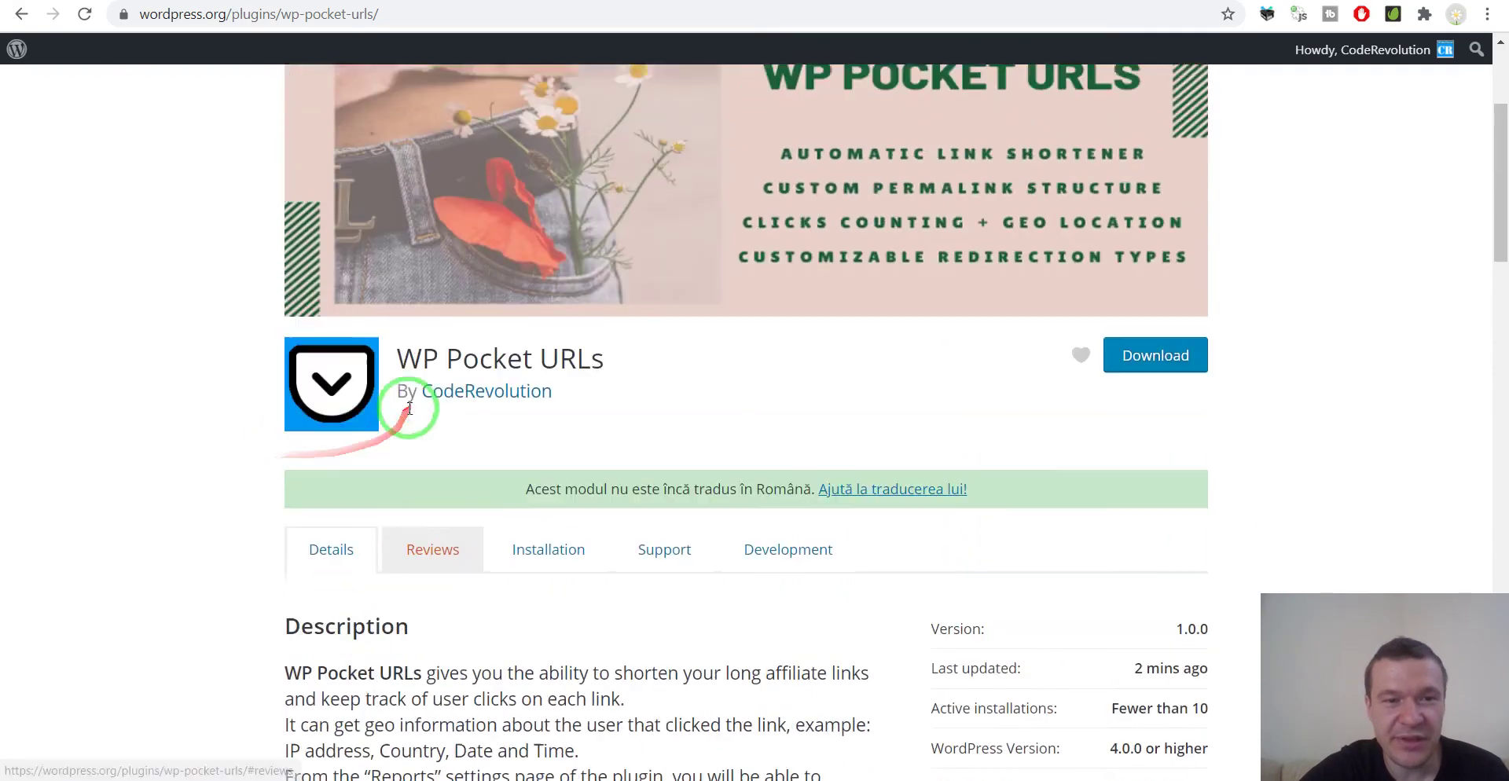
scroll(301, 460, up, 3)
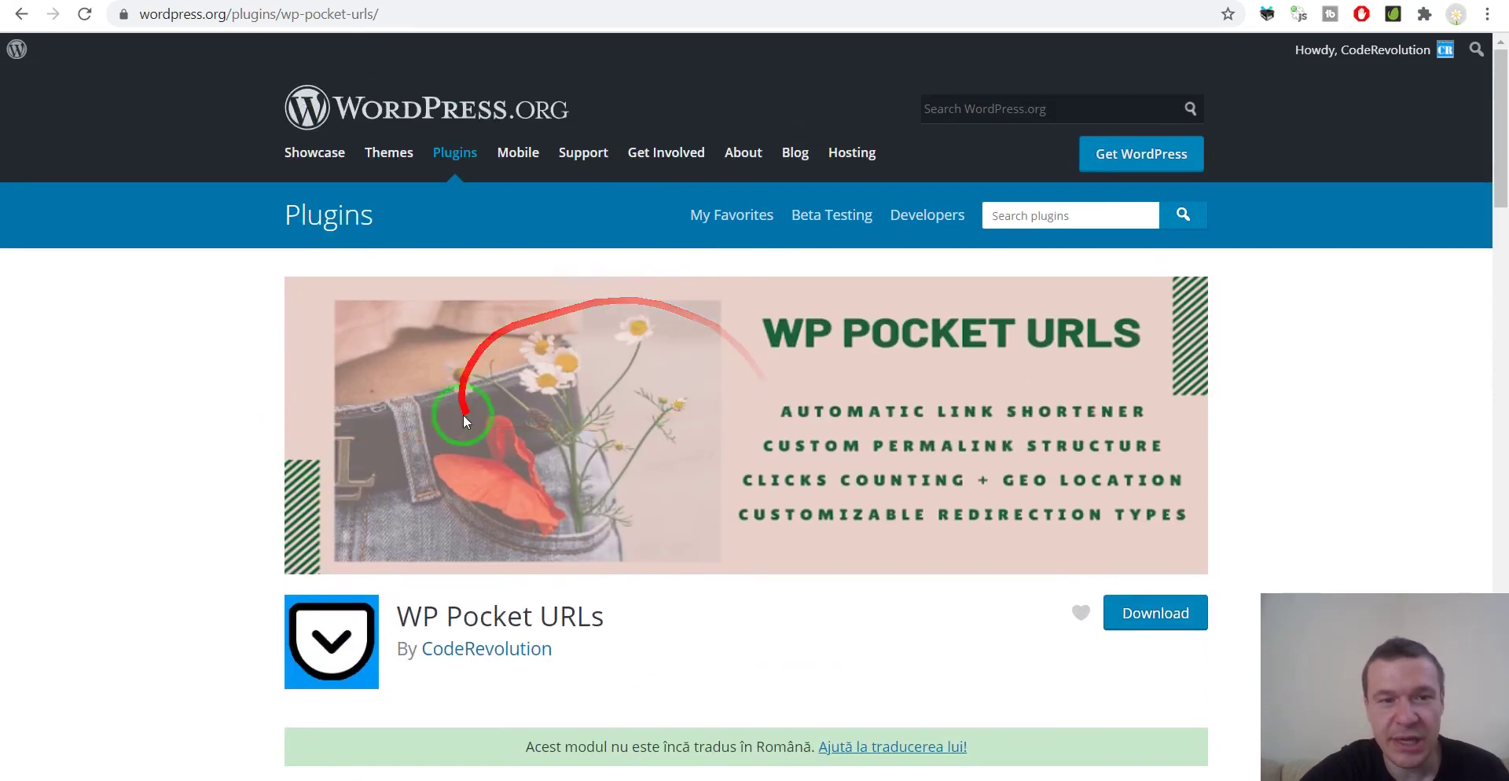
- Examine the plugin's version details, compatibility requirements, tags, and the Ratings, Support and Donate sections
scroll(825, 425, down, 3)
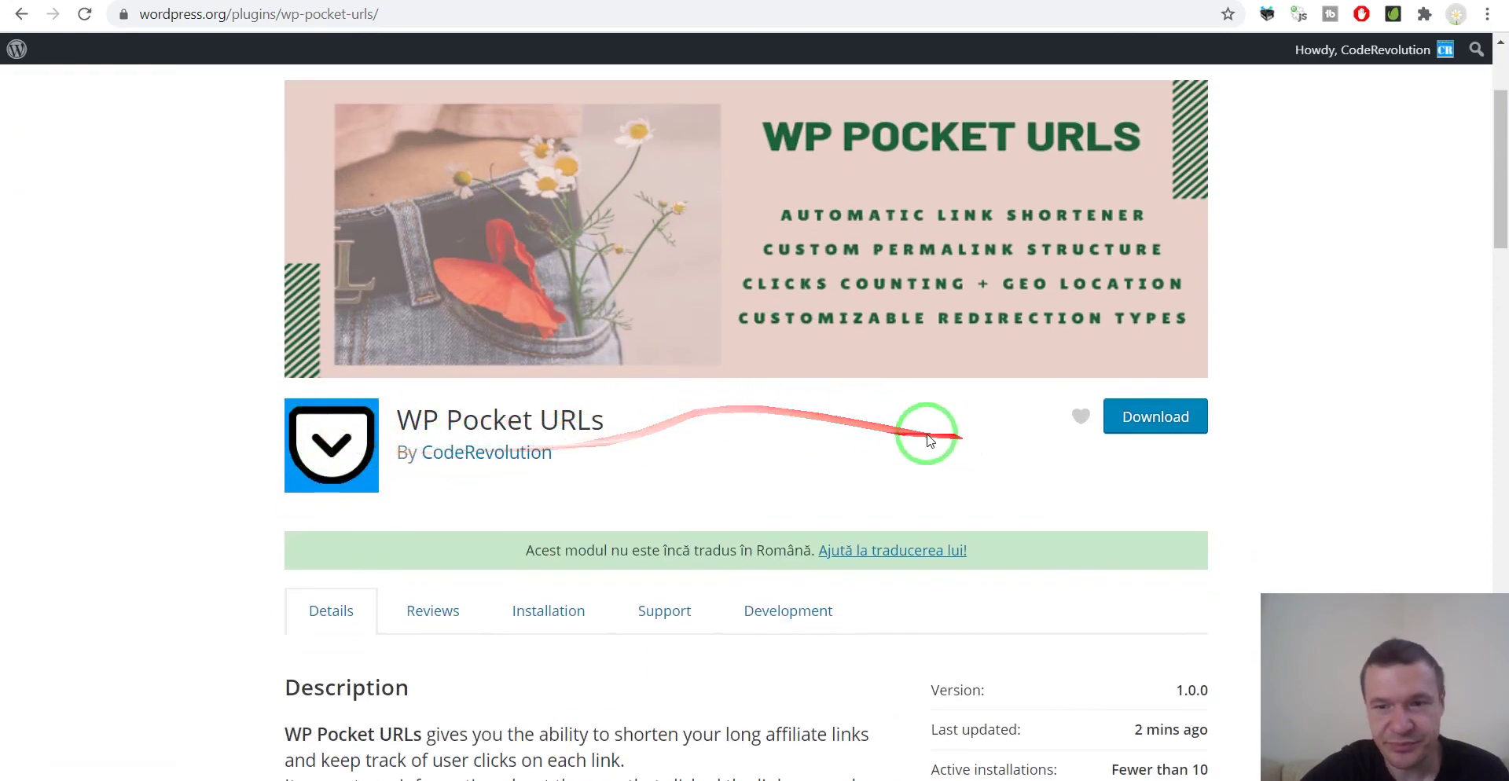
scroll(1005, 299, down, 3)
scroll(1120, 149, down, 3)
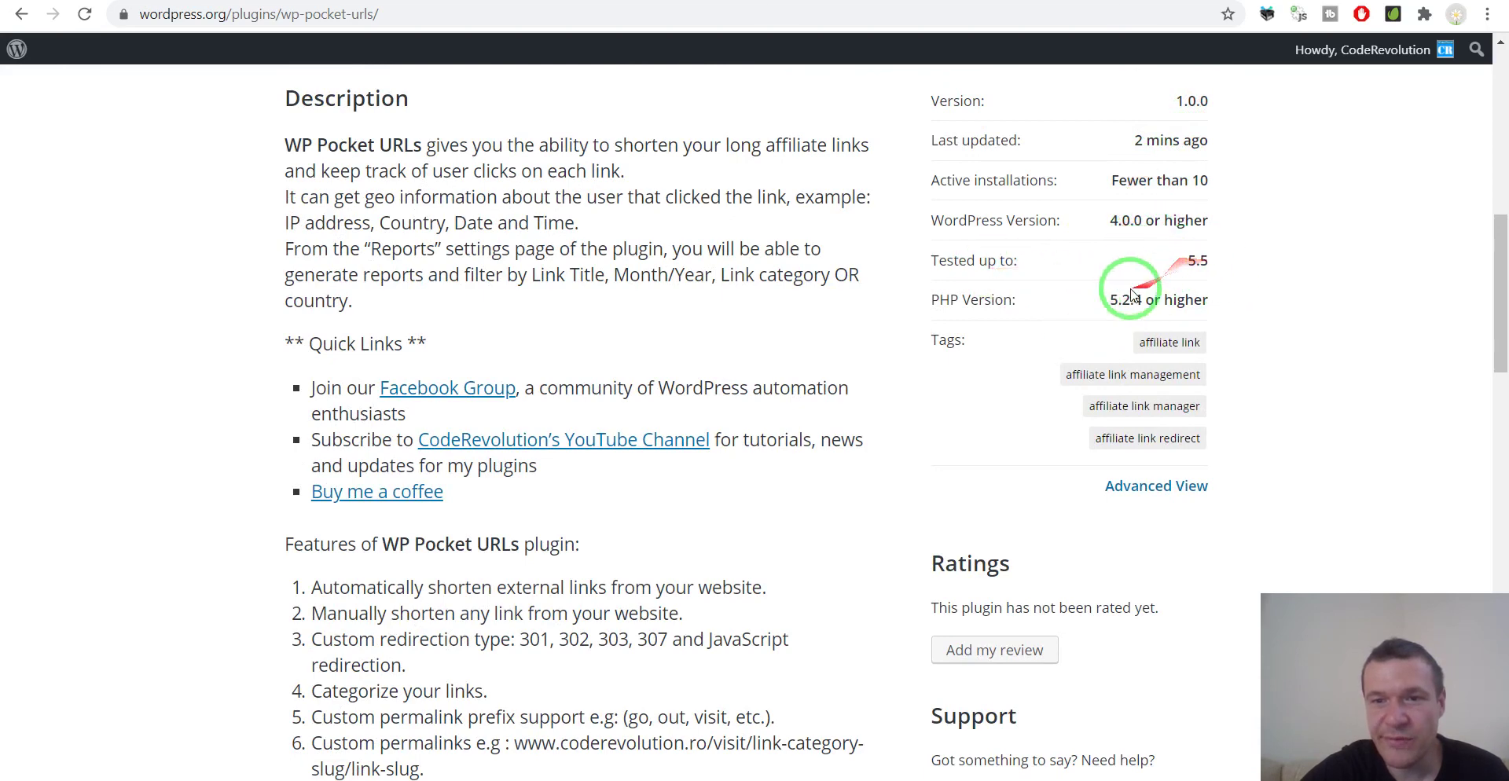
scroll(1022, 312, down, 1)
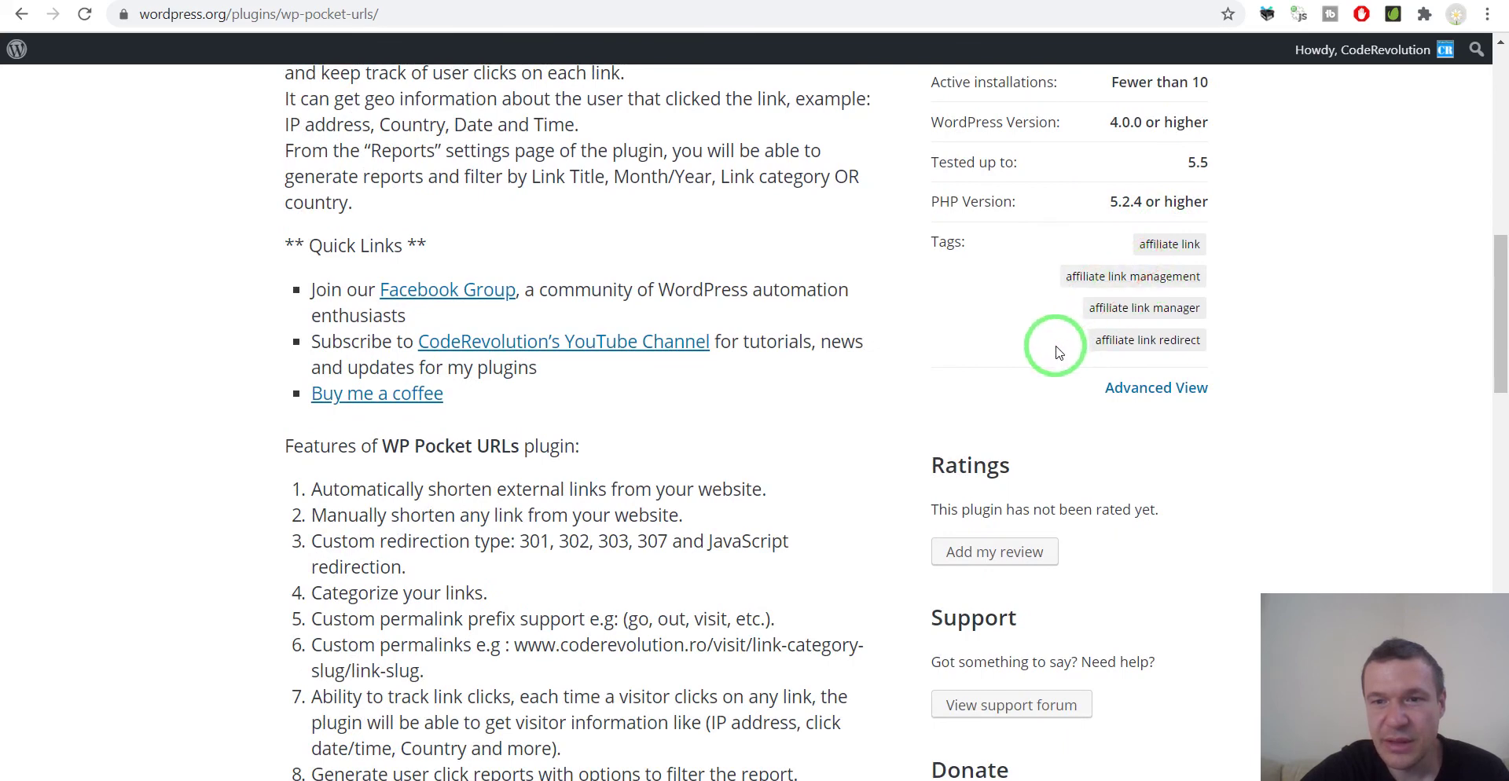
scroll(1056, 352, down, 1)
scroll(1054, 346, down, 2)
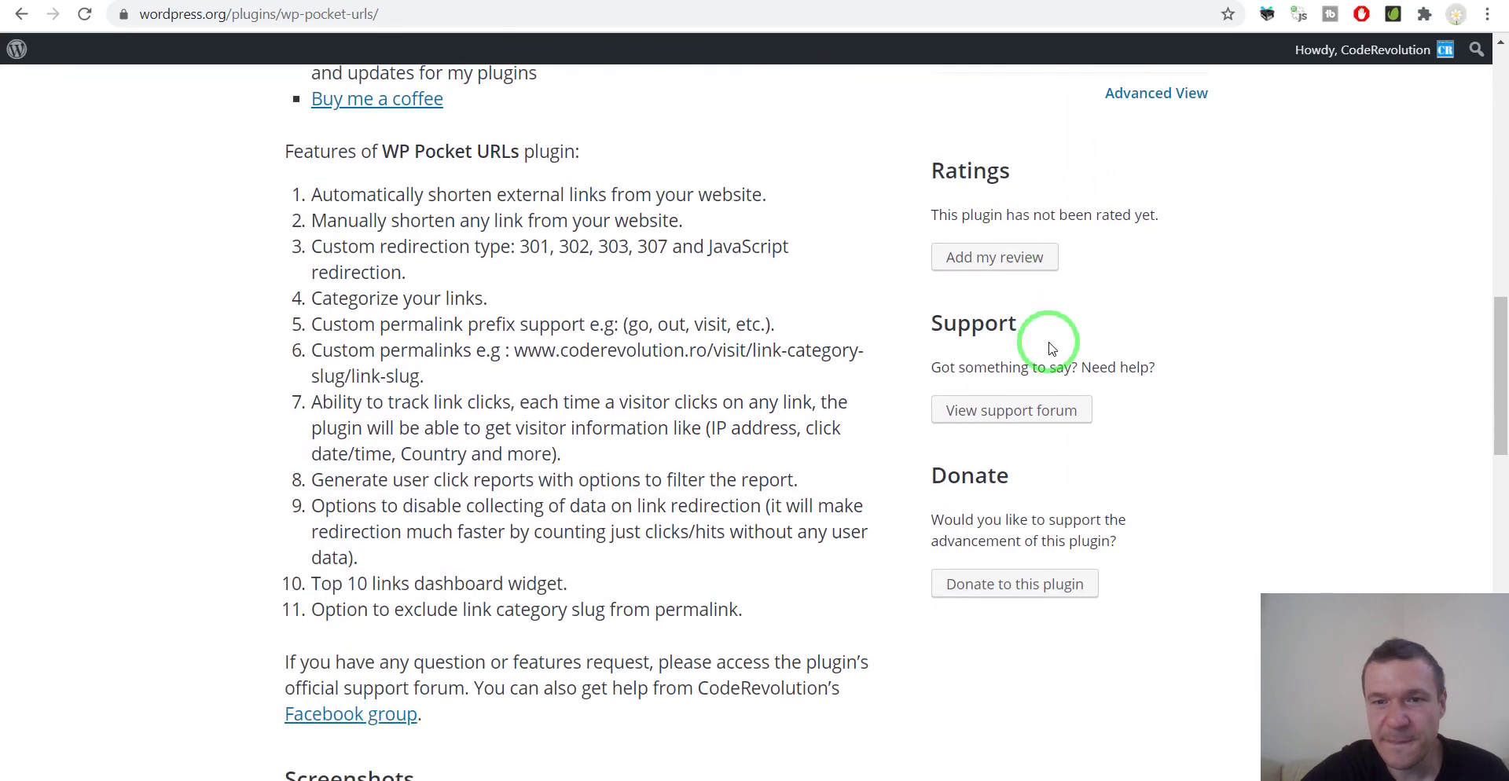
scroll(1045, 338, down, 1)
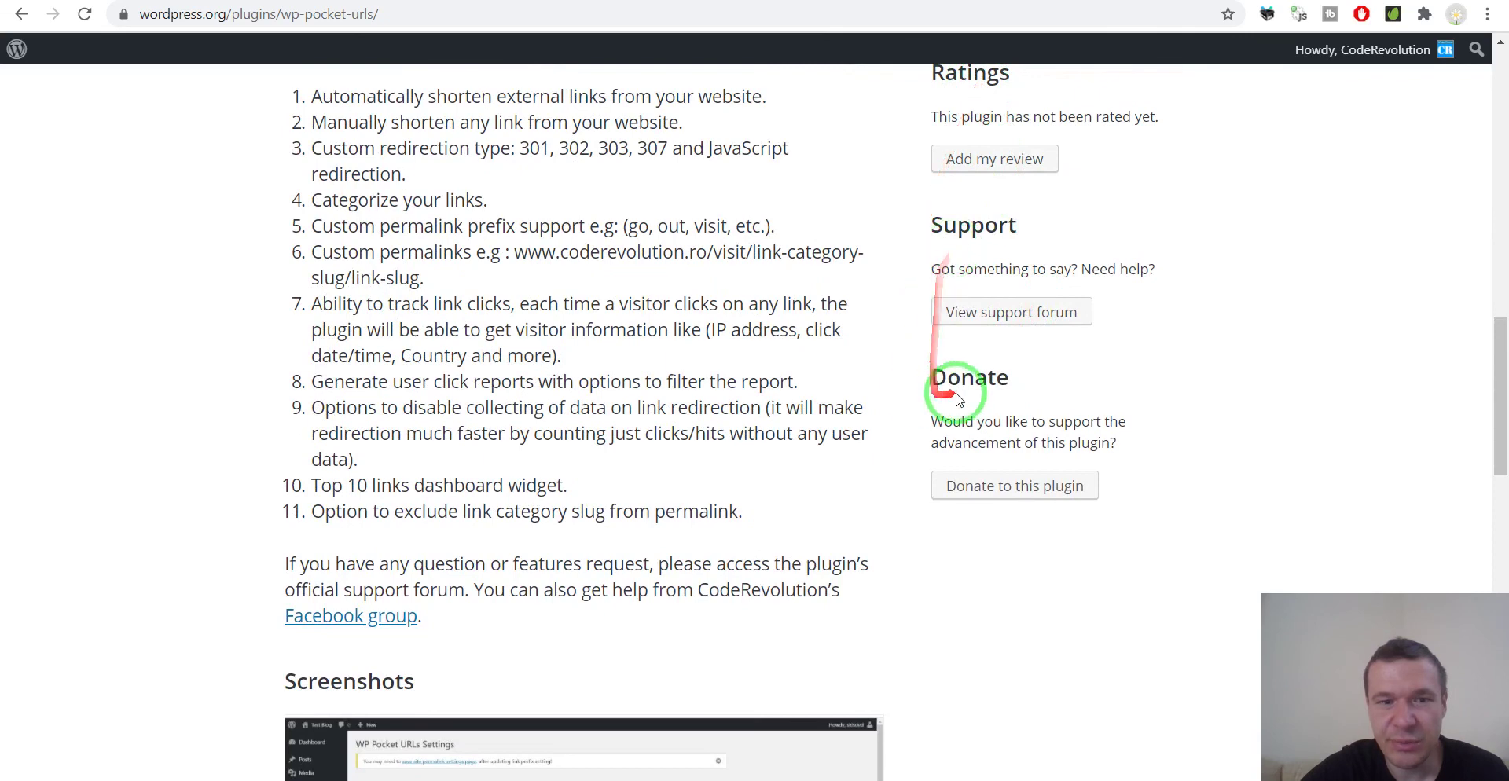
- Look through the plugin page's Screenshots and FAQ sections, then return to the page header
scroll(768, 431, down, 6)
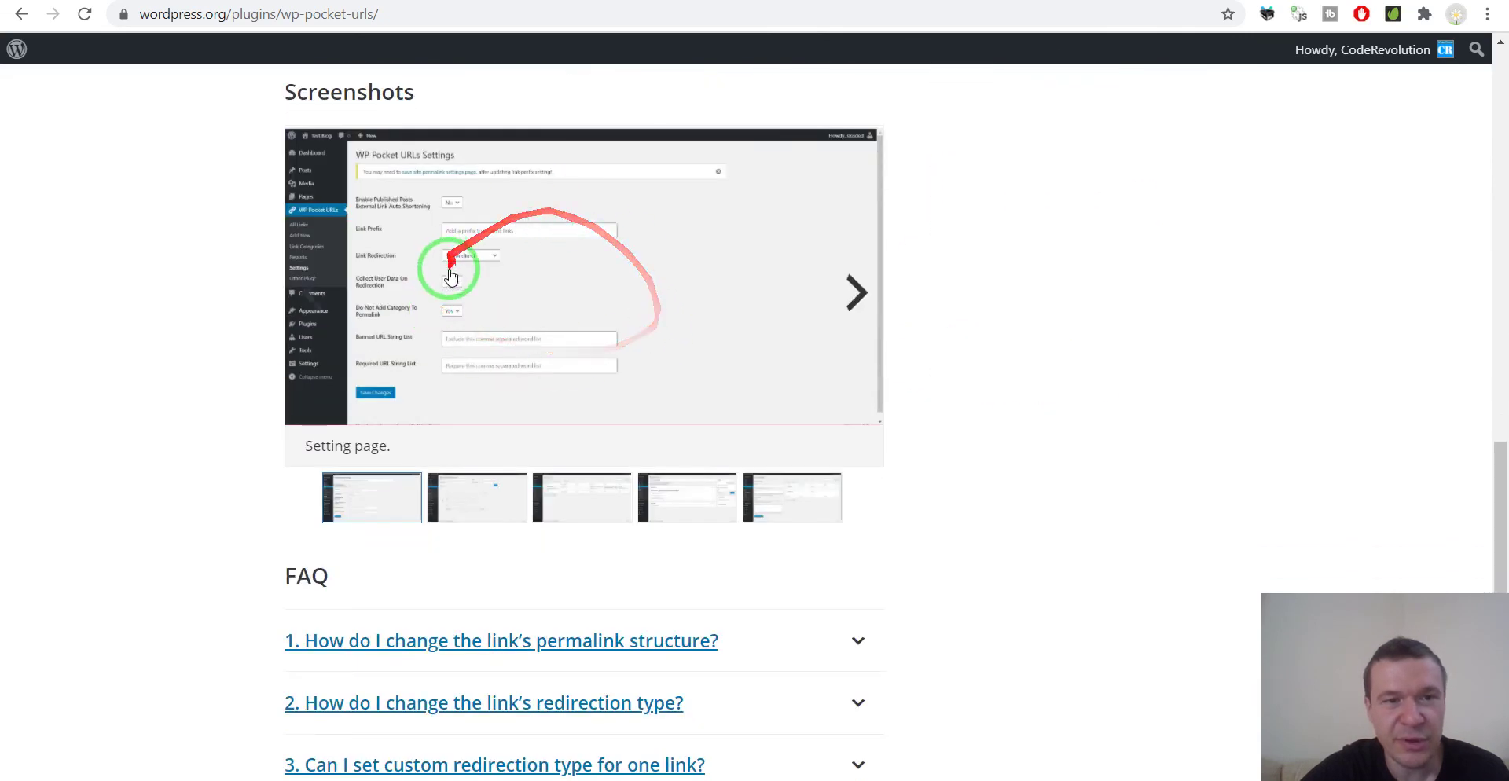
scroll(620, 505, down, 3)
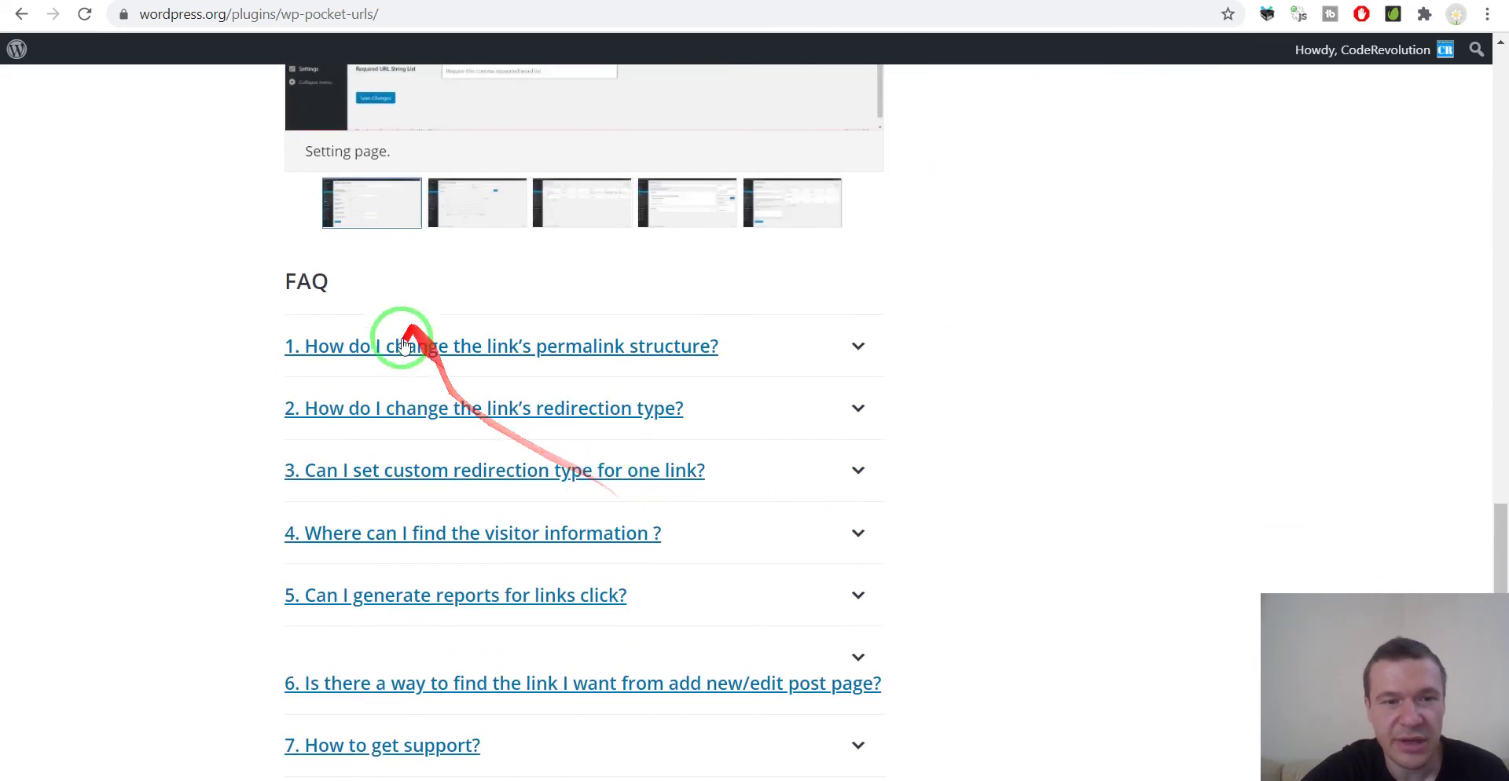
scroll(580, 347, down, 5)
scroll(485, 363, up, 4)
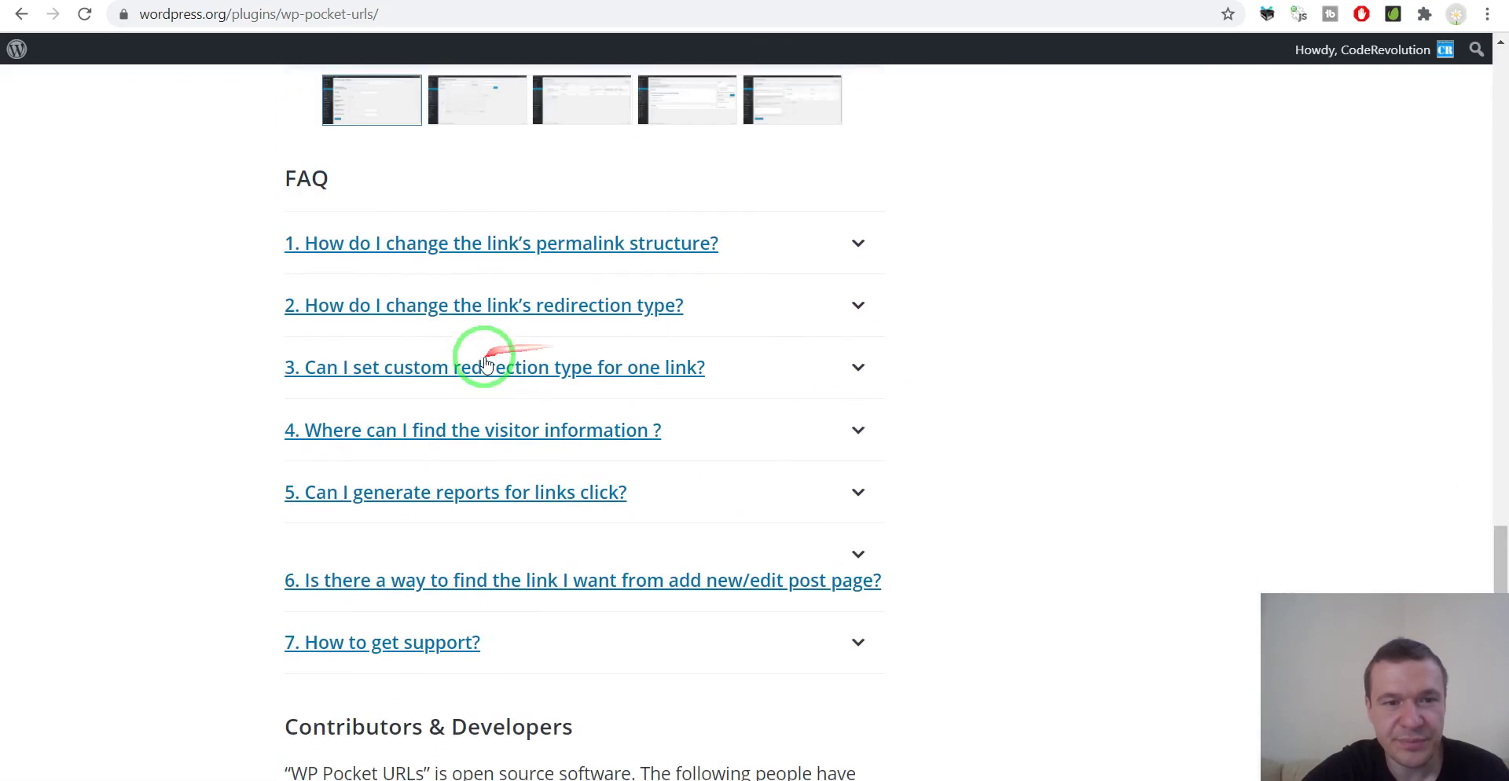
scroll(481, 368, down, 2)
scroll(478, 373, up, 9)
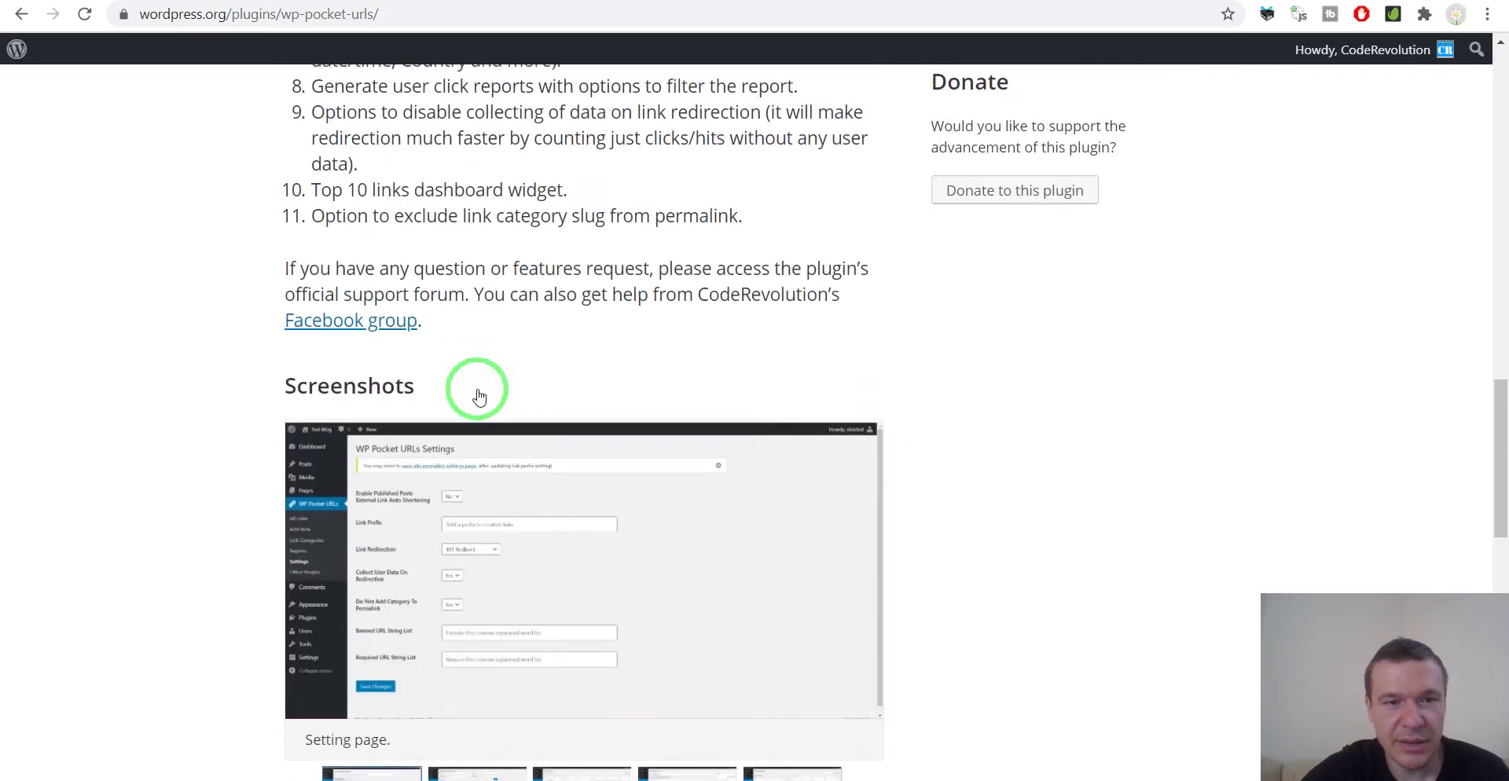
scroll(475, 393, up, 15)
scroll(439, 481, down, 2)
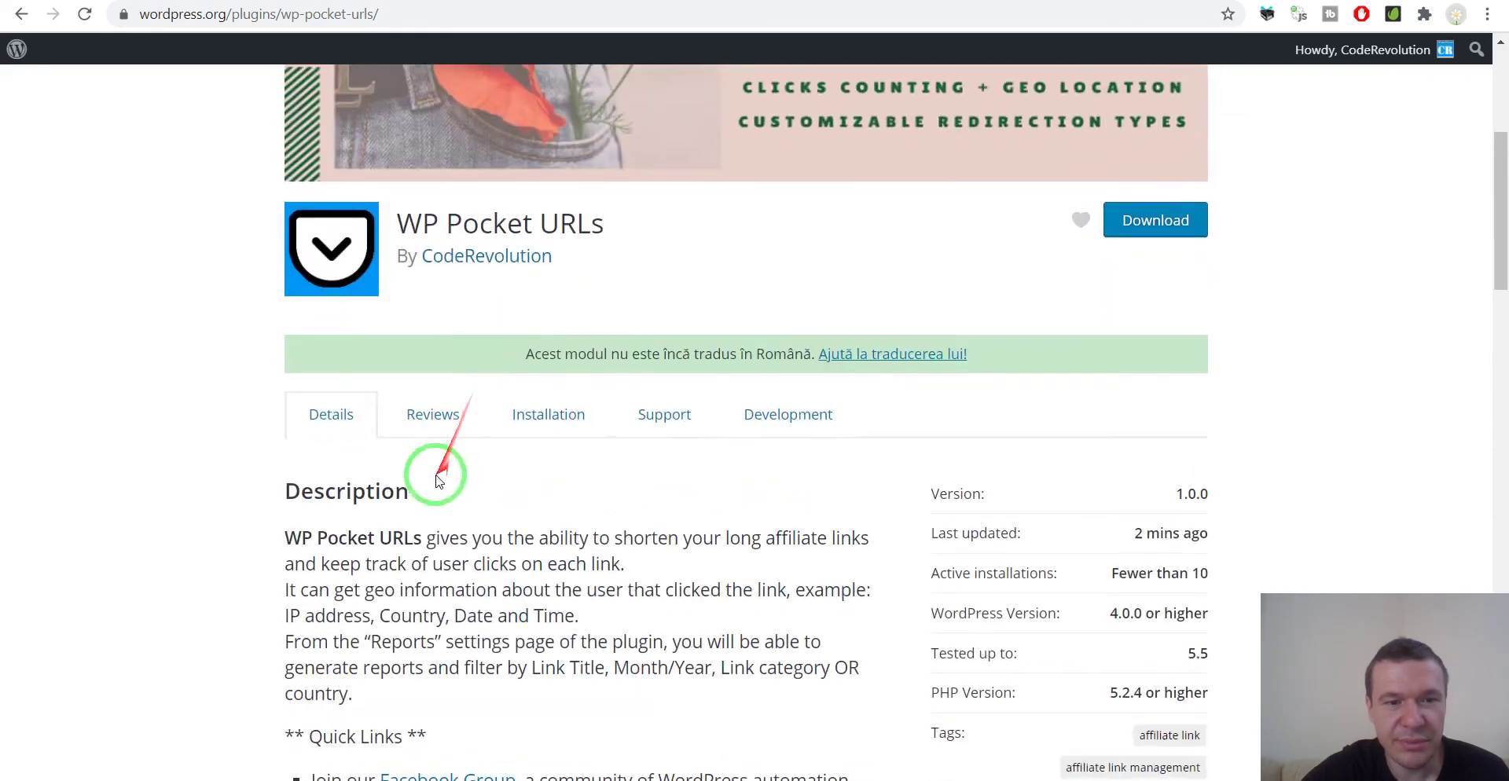
scroll(693, 407, up, 5)
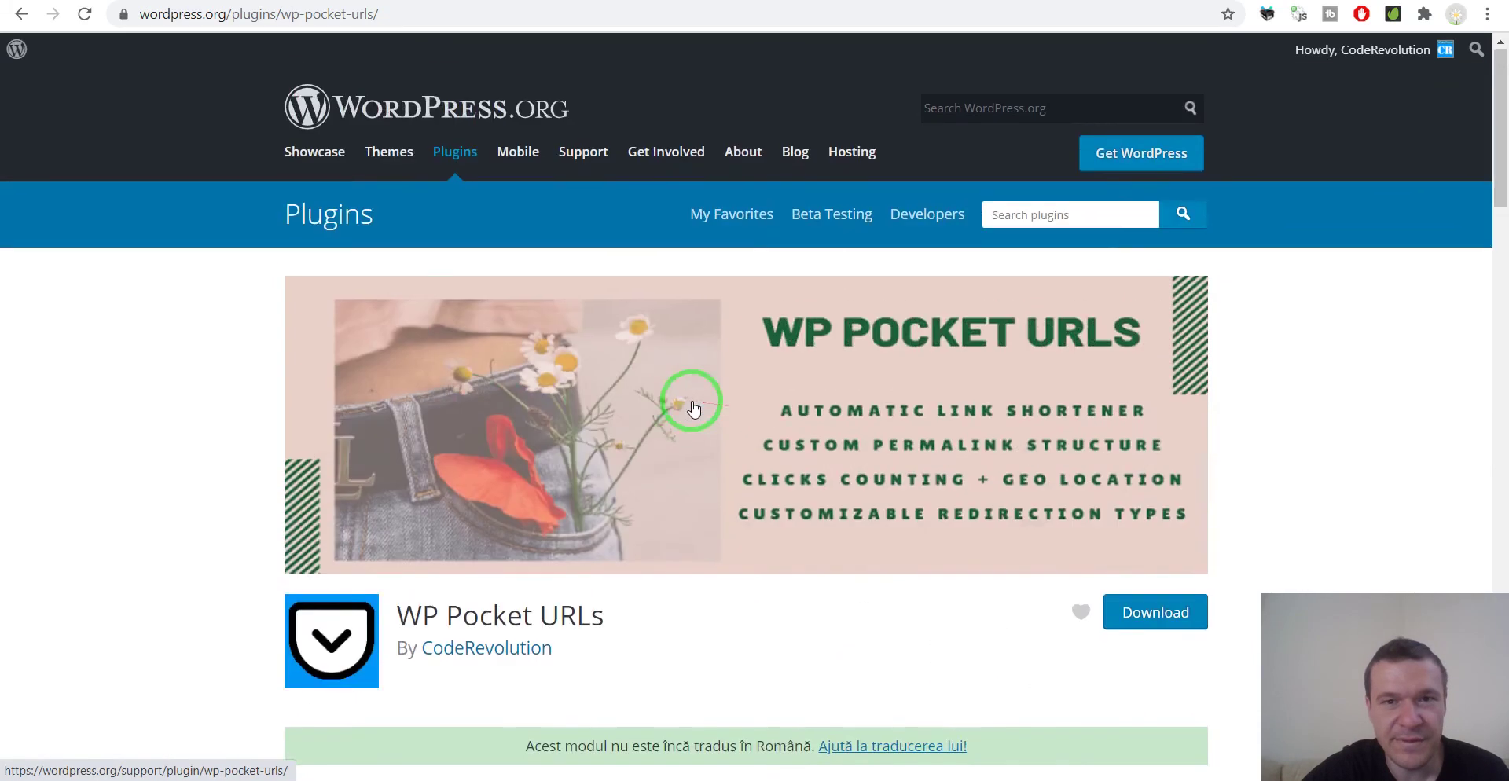